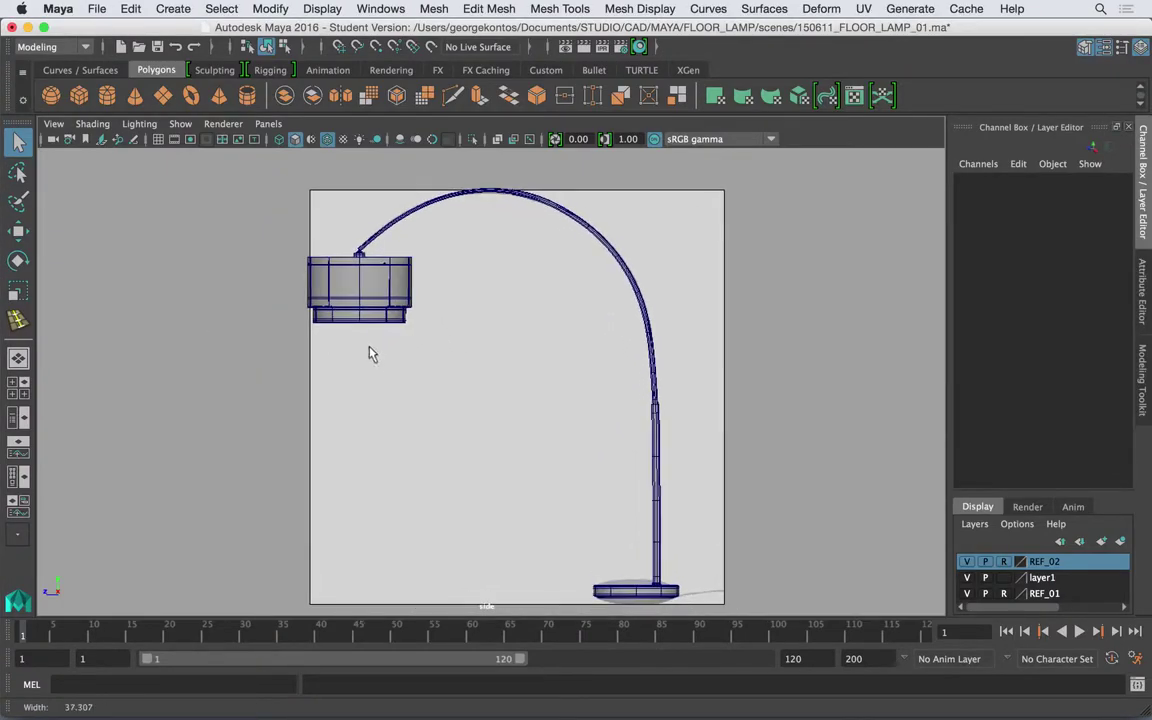
# Hide layer1 and REF_02 so the lamp's construction curve shows against the REF_01 reference image in the side view.
pyautogui.click(967, 579)
pyautogui.click(967, 592)
pyautogui.keyDown('alt'); pyautogui.moveTo(694, 422); pyautogui.dragTo(702, 392, button='middle'); pyautogui.keyUp('alt')
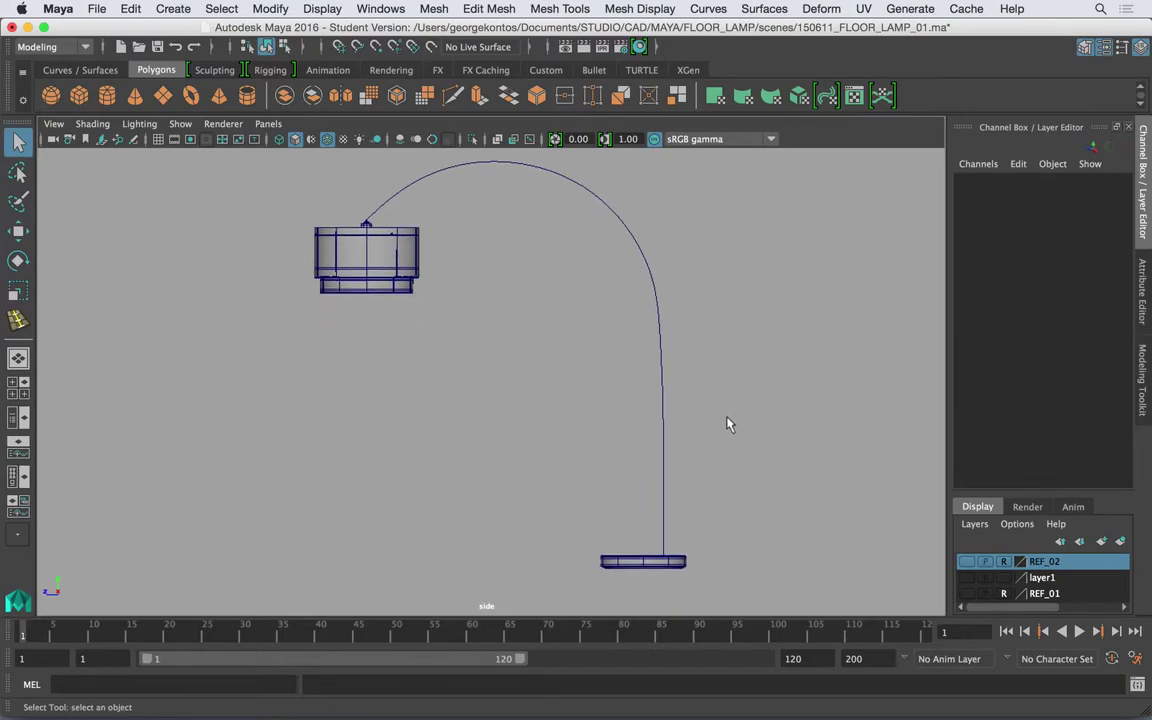
pyautogui.click(967, 594)
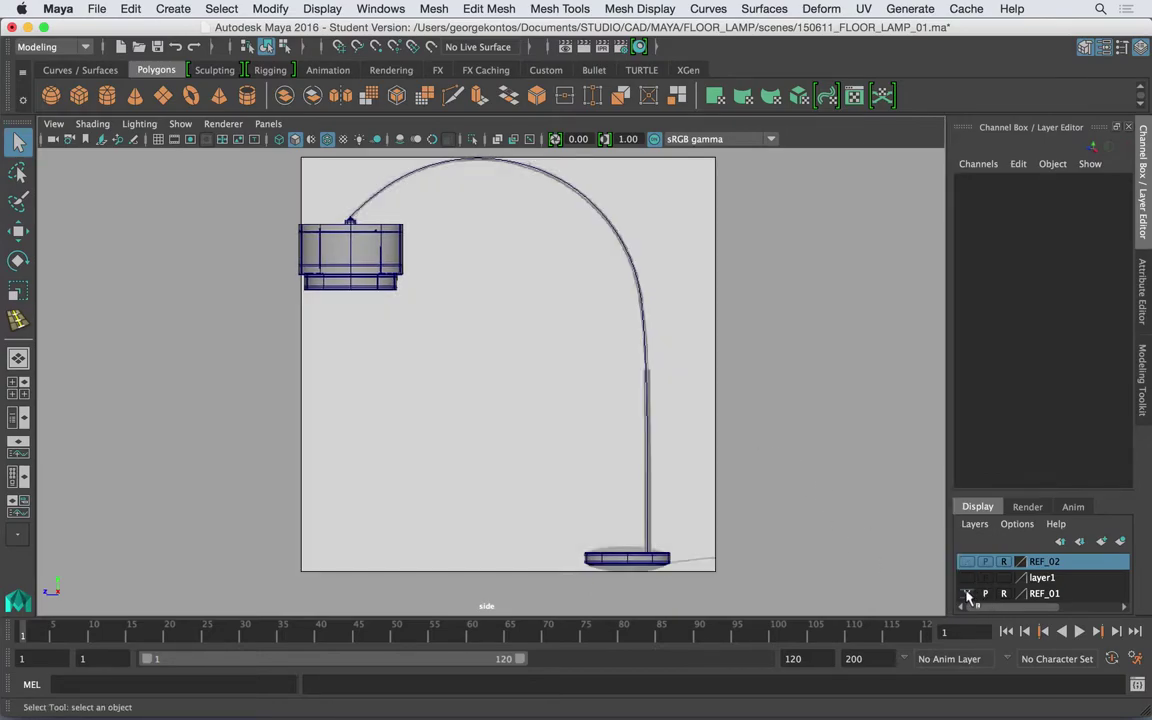
pyautogui.keyDown('alt'); pyautogui.moveTo(668, 371); pyautogui.dragTo(676, 395, button='middle'); pyautogui.keyUp('alt')
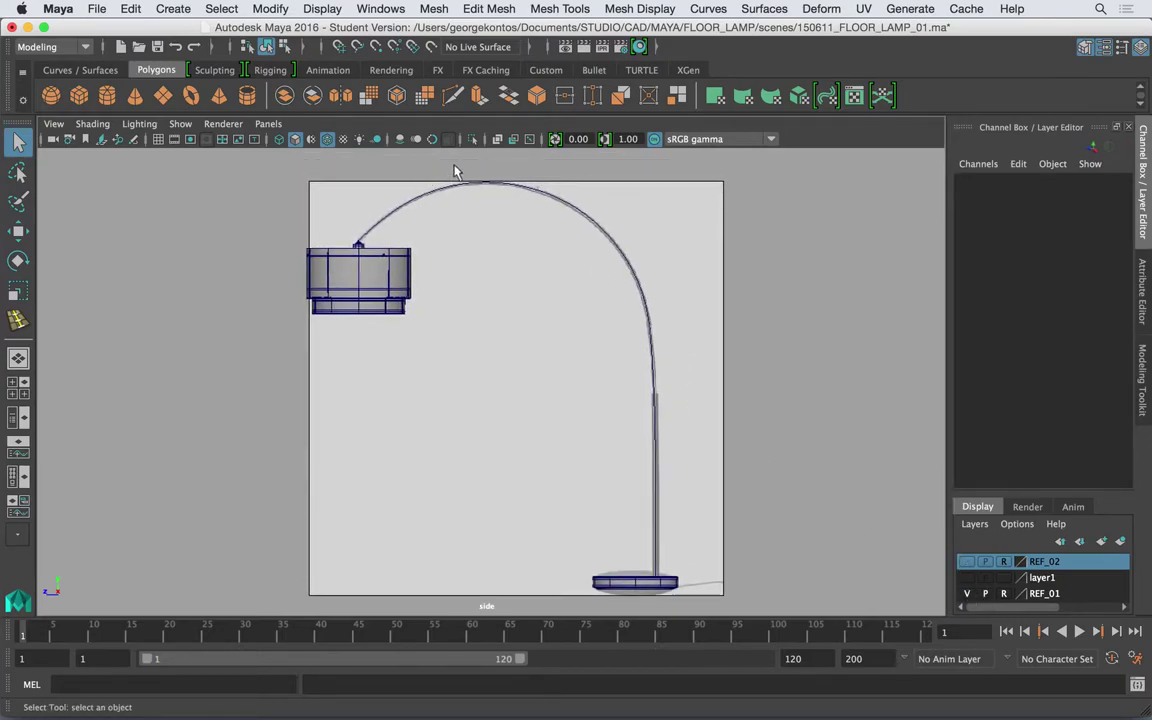
# Examine how the arm's construction curve follows the lamp in the reference image, checking the display with X-ray and wireframe-on-shaded toggled.
pyautogui.click(502, 141)
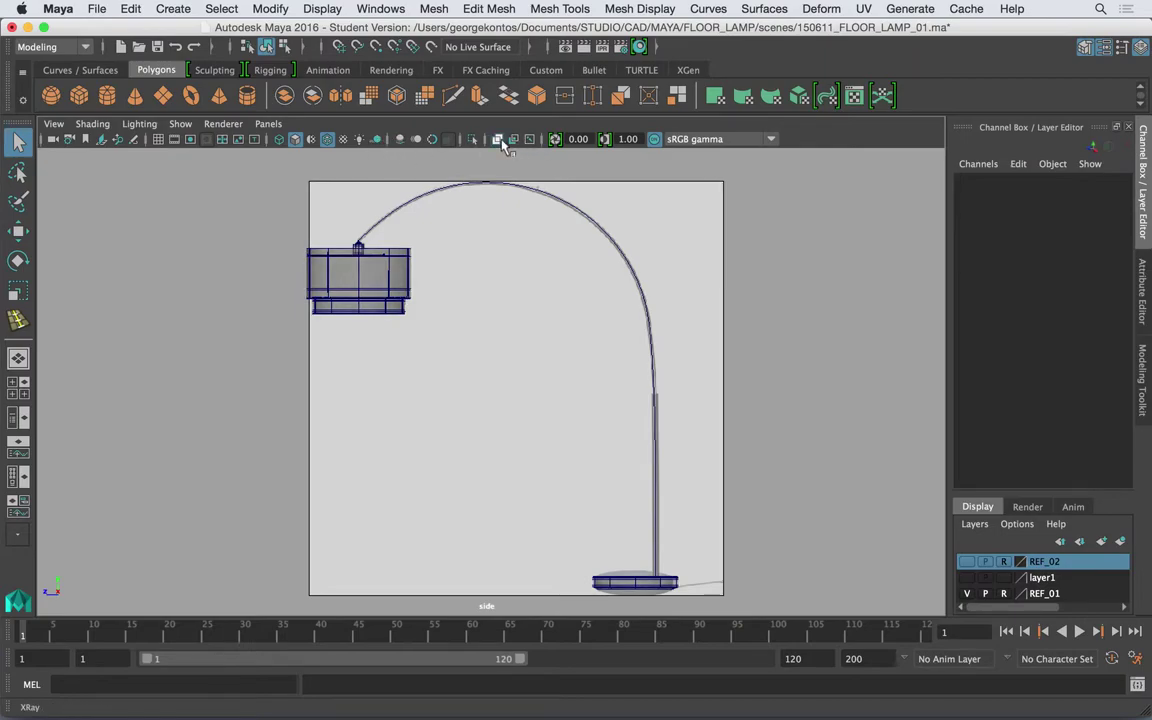
pyautogui.click(502, 141)
pyautogui.click(326, 140)
pyautogui.click(326, 140)
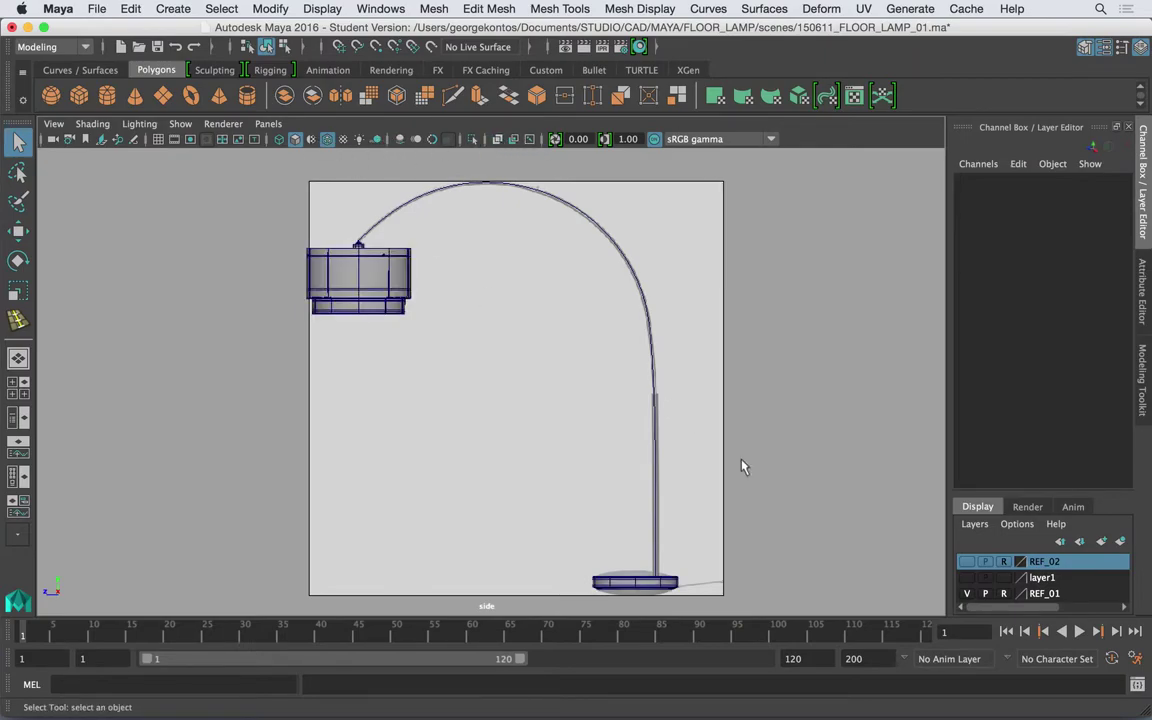
pyautogui.keyDown('alt'); pyautogui.moveTo(753, 481); pyautogui.dragTo(753, 432, button='middle'); pyautogui.keyUp('alt')
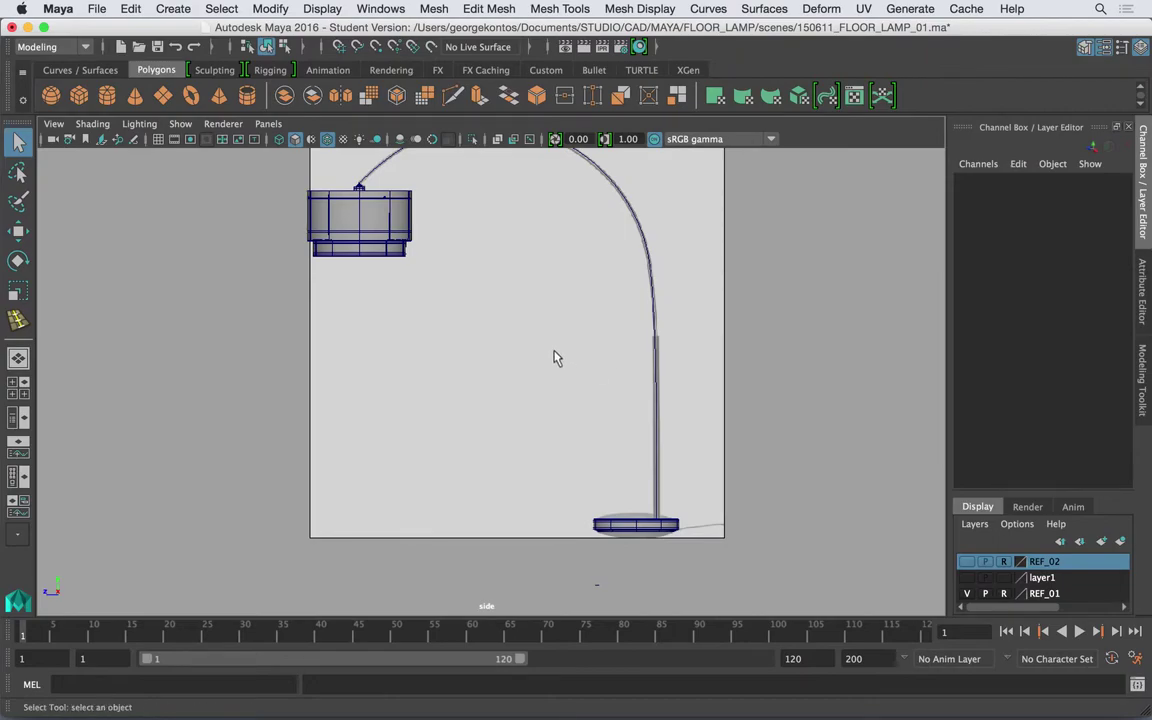
pyautogui.keyDown('alt'); pyautogui.moveTo(557, 358); pyautogui.dragTo(579, 440, button='middle'); pyautogui.keyUp('alt')
pyautogui.keyDown('alt'); pyautogui.moveTo(466, 304); pyautogui.dragTo(585, 322, button='right'); pyautogui.keyUp('alt')
pyautogui.keyDown('alt'); pyautogui.moveTo(585, 322); pyautogui.dragTo(574, 350, button='middle'); pyautogui.keyUp('alt')
pyautogui.keyDown('alt'); pyautogui.moveTo(609, 337); pyautogui.dragTo(476, 321, button='right'); pyautogui.keyUp('alt')
pyautogui.keyDown('alt'); pyautogui.moveTo(771, 532); pyautogui.dragTo(738, 469, button='middle'); pyautogui.keyUp('alt')
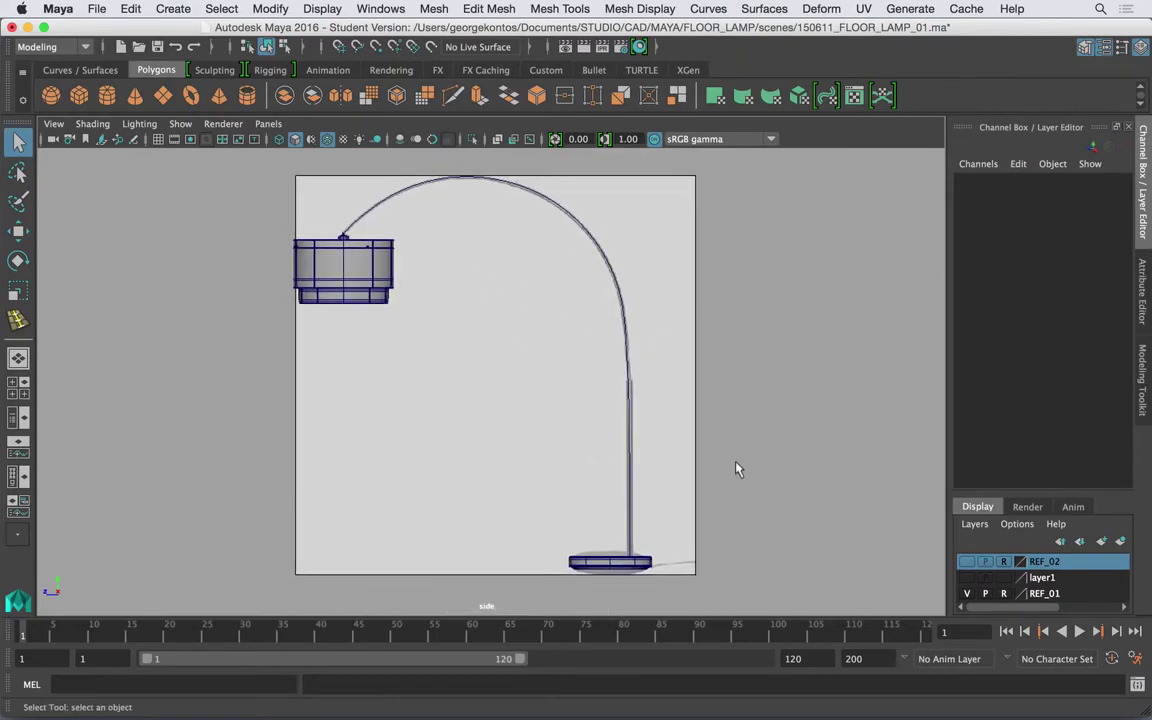
# Make layer1 and REF_02 visible and hide REF_01 so only the lamp model remains in the side view.
pyautogui.click(967, 594)
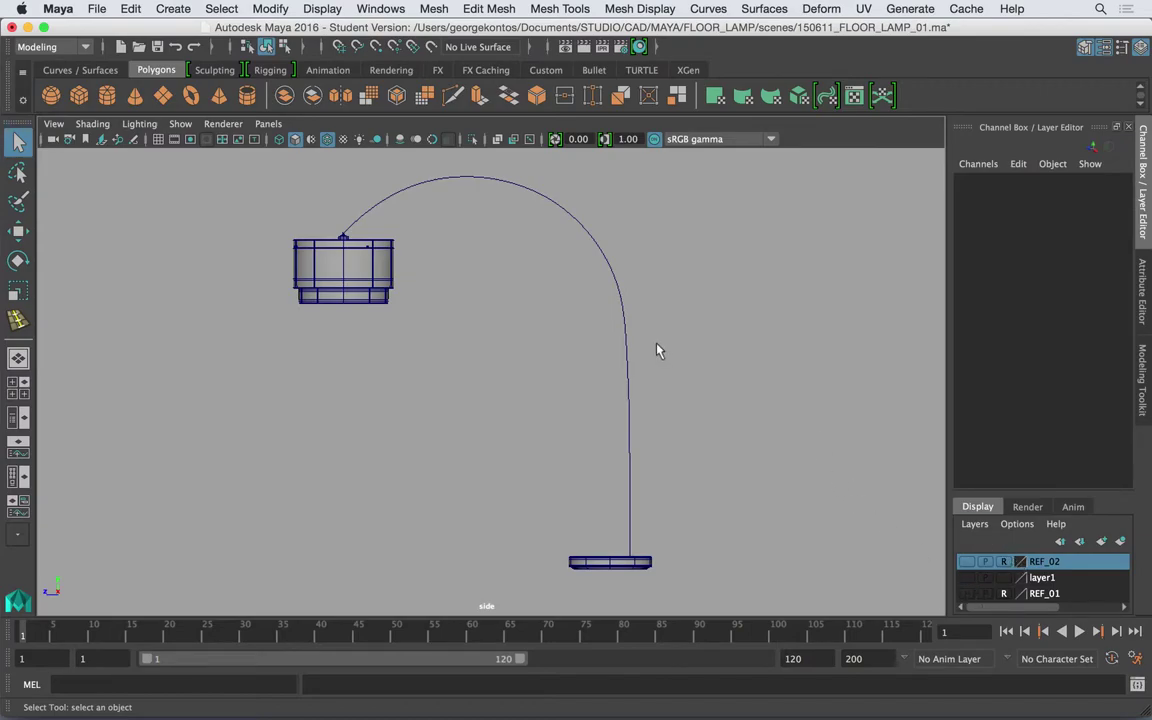
pyautogui.click(967, 594)
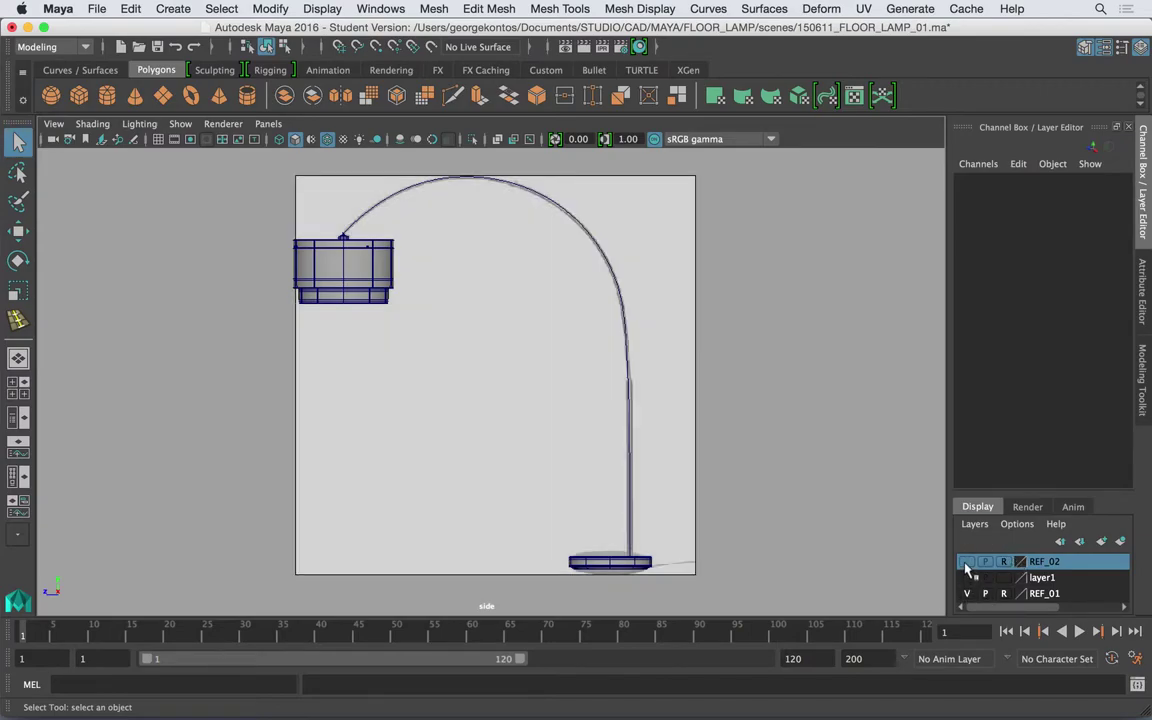
pyautogui.click(967, 578)
pyautogui.click(967, 594)
pyautogui.keyDown('alt'); pyautogui.moveTo(717, 373); pyautogui.dragTo(743, 373, button='middle'); pyautogui.keyUp('alt')
pyautogui.scroll(-1, 615, 353)
pyautogui.keyDown('alt'); pyautogui.moveTo(477, 281); pyautogui.dragTo(480, 275, button='middle'); pyautogui.keyUp('alt')
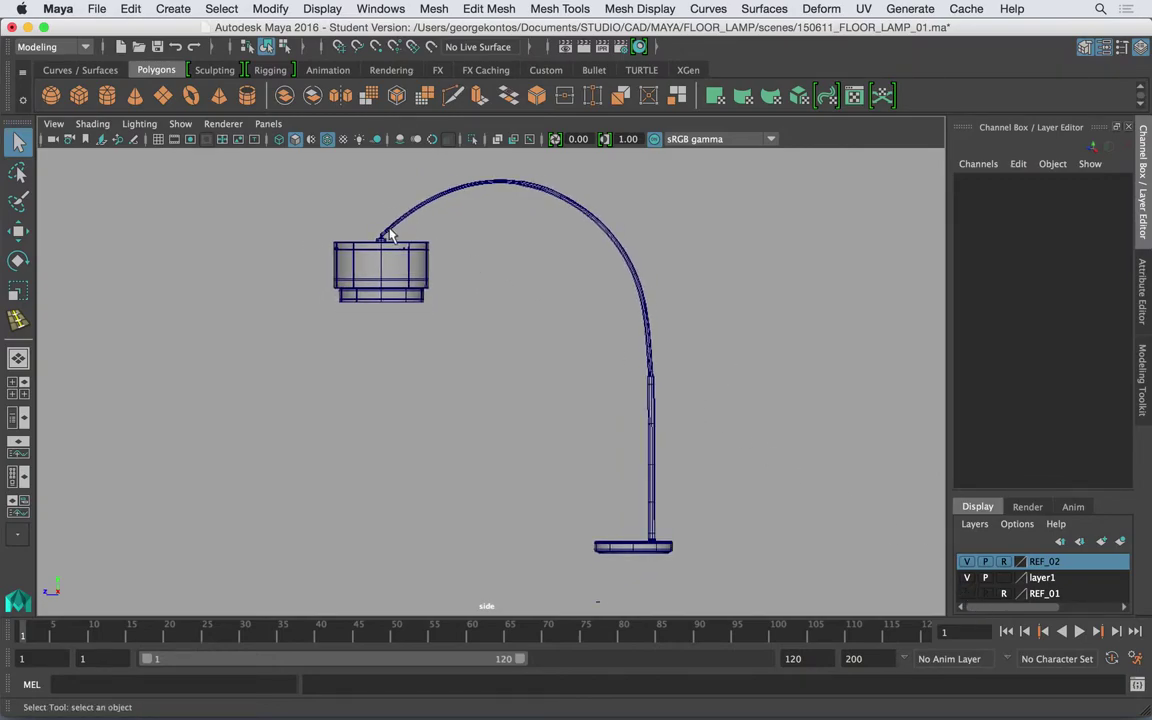
# Start importing an image plane for the side view and browse to the REF folder inside the MAYA directory.
pyautogui.click(53, 123)
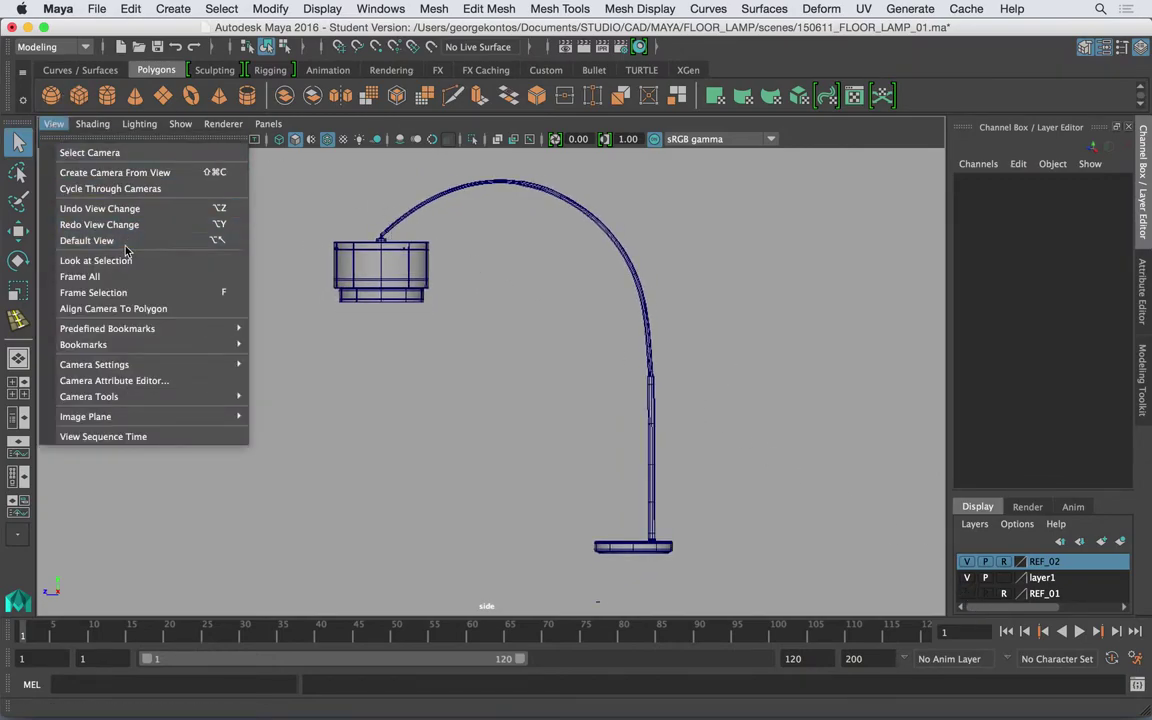
pyautogui.moveTo(230, 416)
pyautogui.click(300, 430)
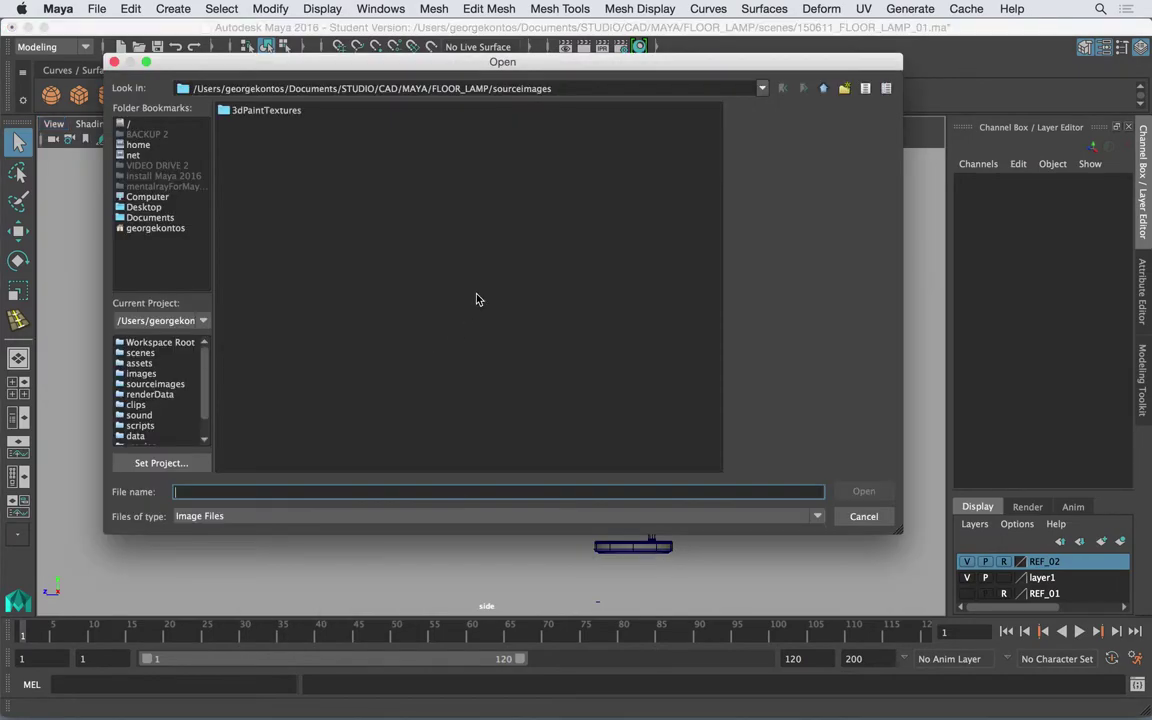
pyautogui.click(820, 89)
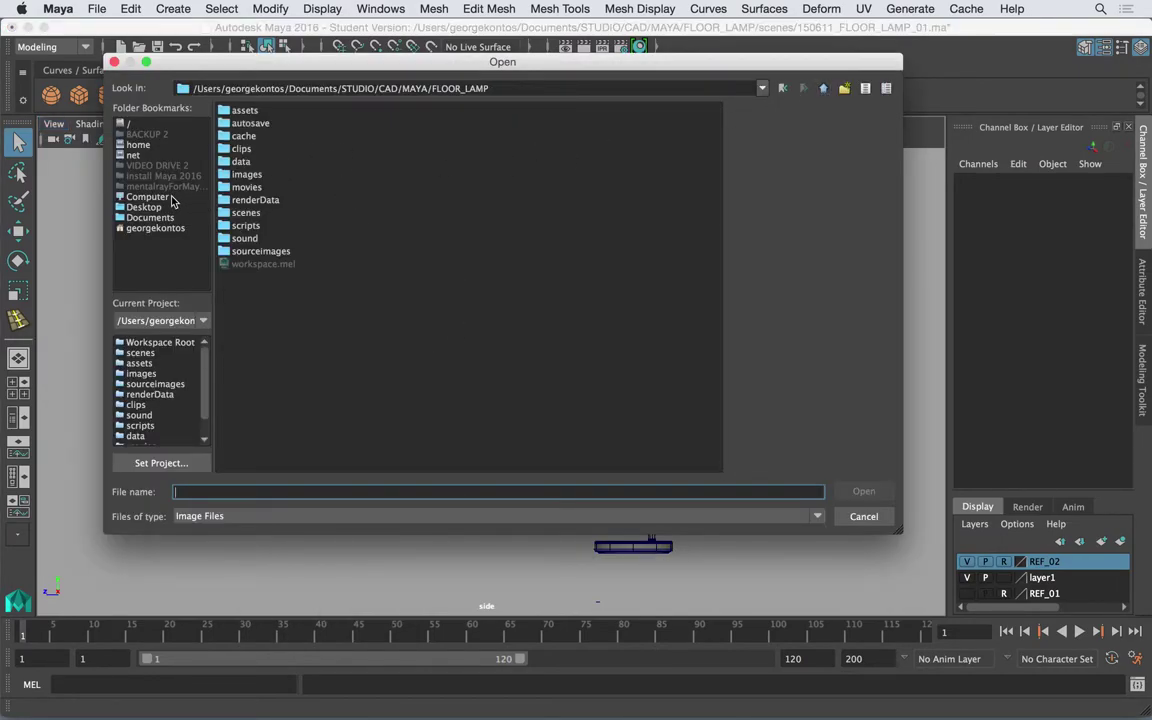
pyautogui.click(820, 89)
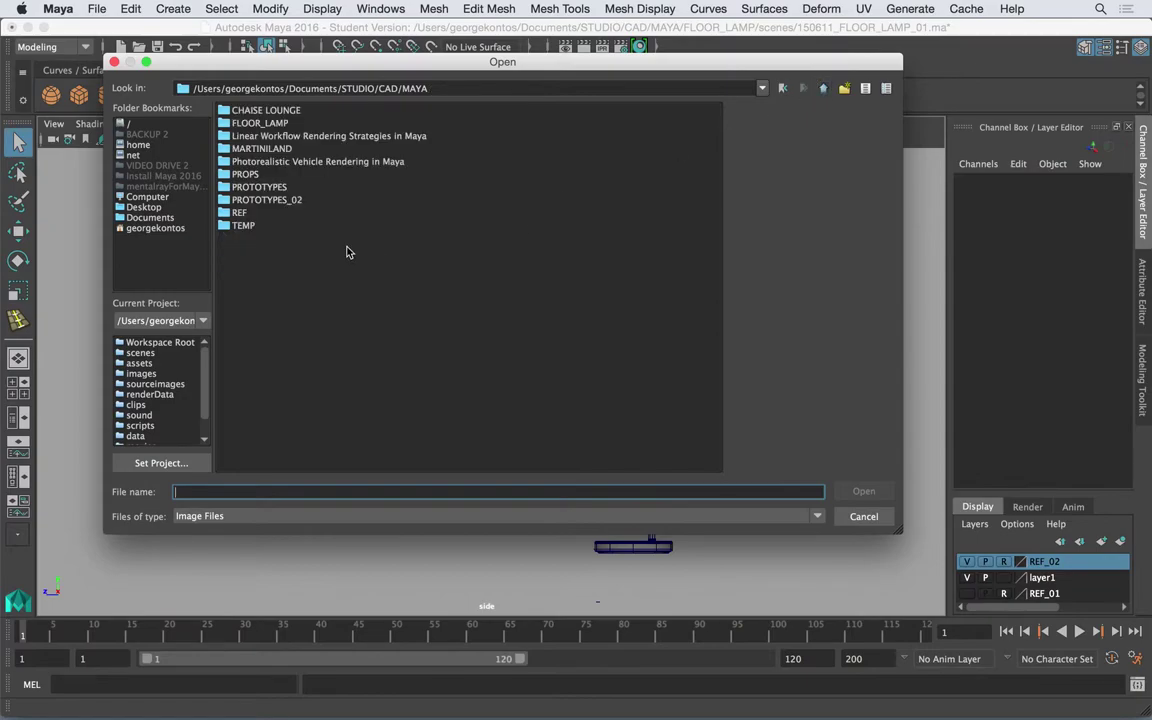
pyautogui.click(265, 198)
pyautogui.doubleClick(250, 212)
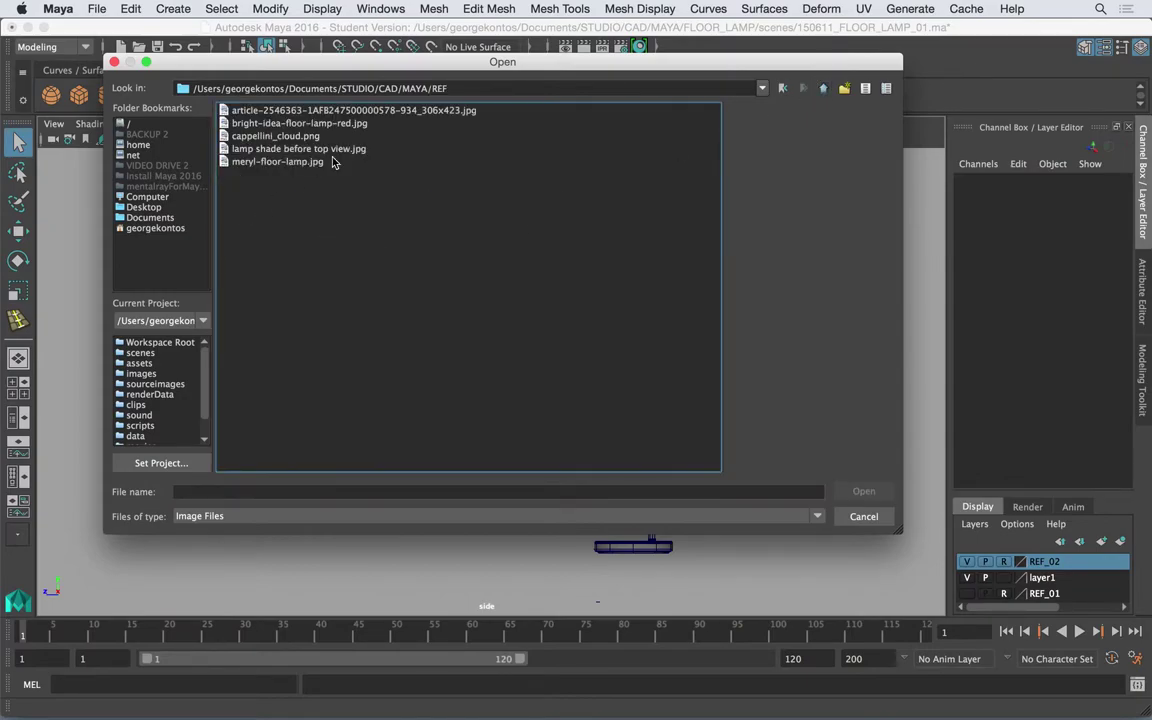
pyautogui.click(272, 149)
pyautogui.click(276, 136)
pyautogui.click(280, 124)
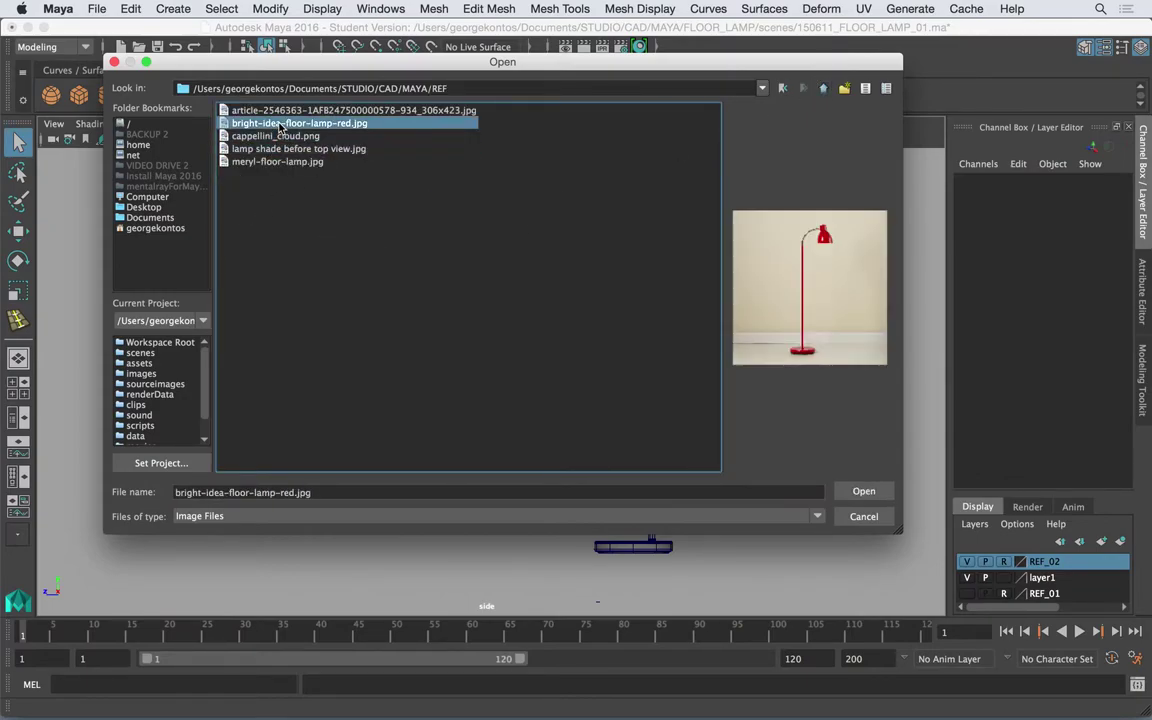
pyautogui.click(281, 162)
pyautogui.click(287, 110)
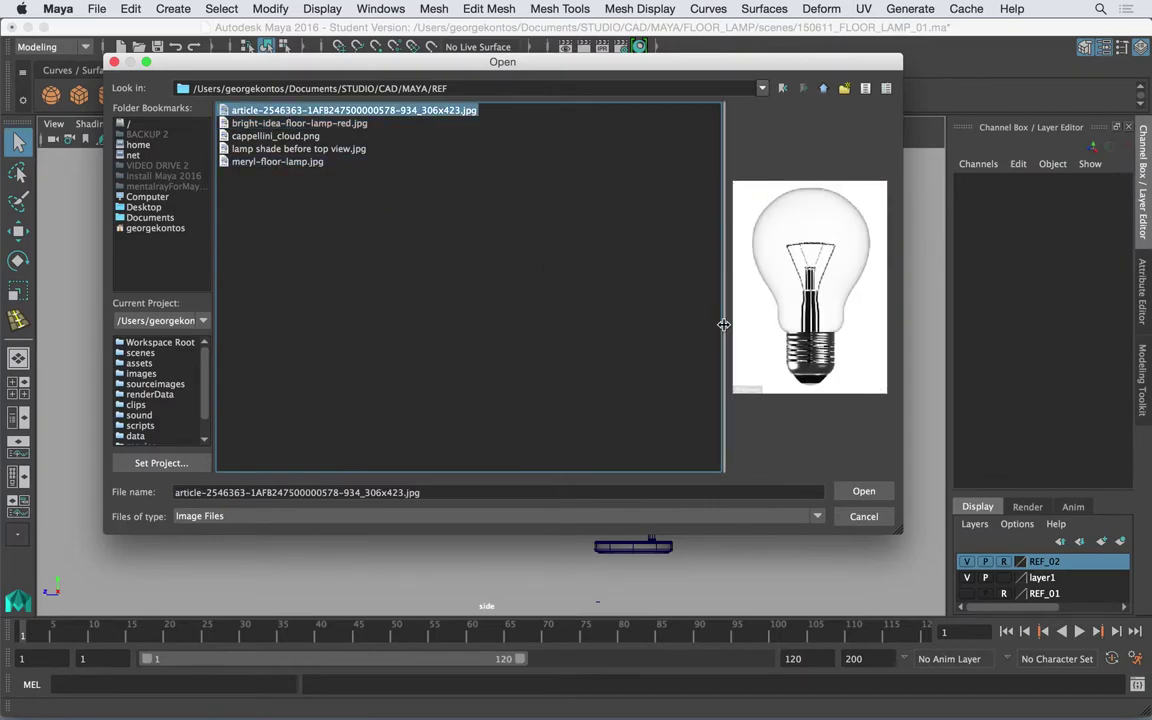
pyautogui.click(864, 492)
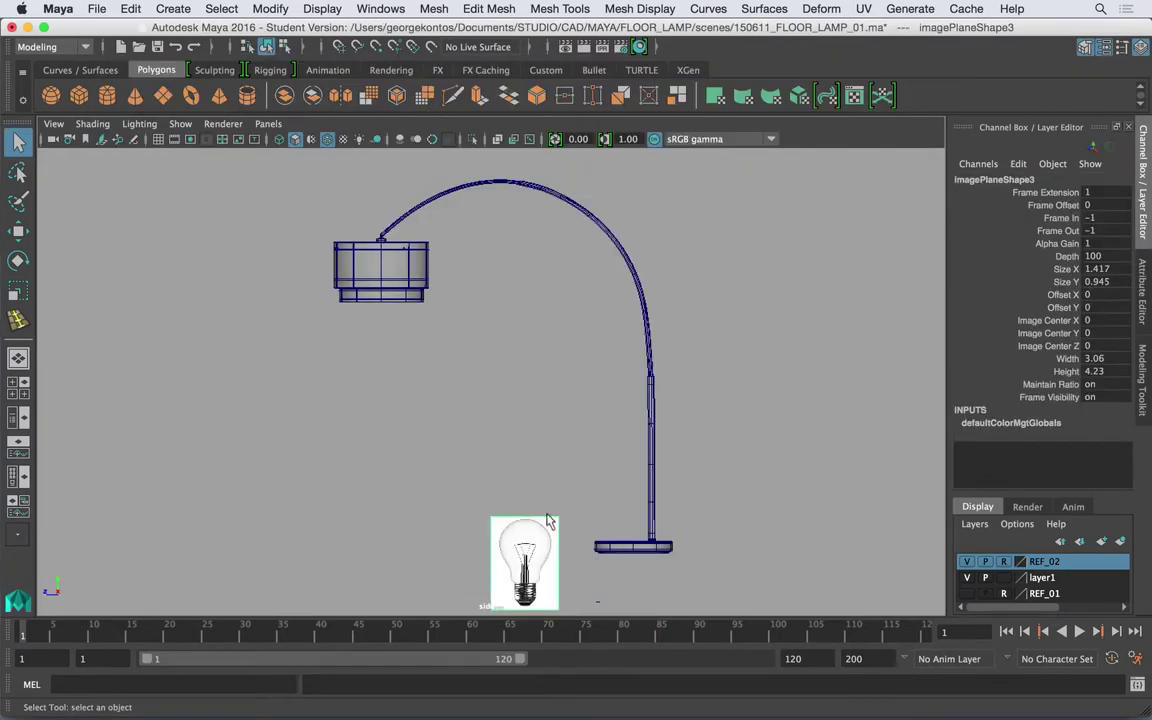
# Move the bulb image plane beside the lampshade and rotate it exactly 180 degrees so the screw cap points up.
pyautogui.press('w')
pyautogui.moveTo(530, 555); pyautogui.dragTo(262, 275)
pyautogui.press('e')
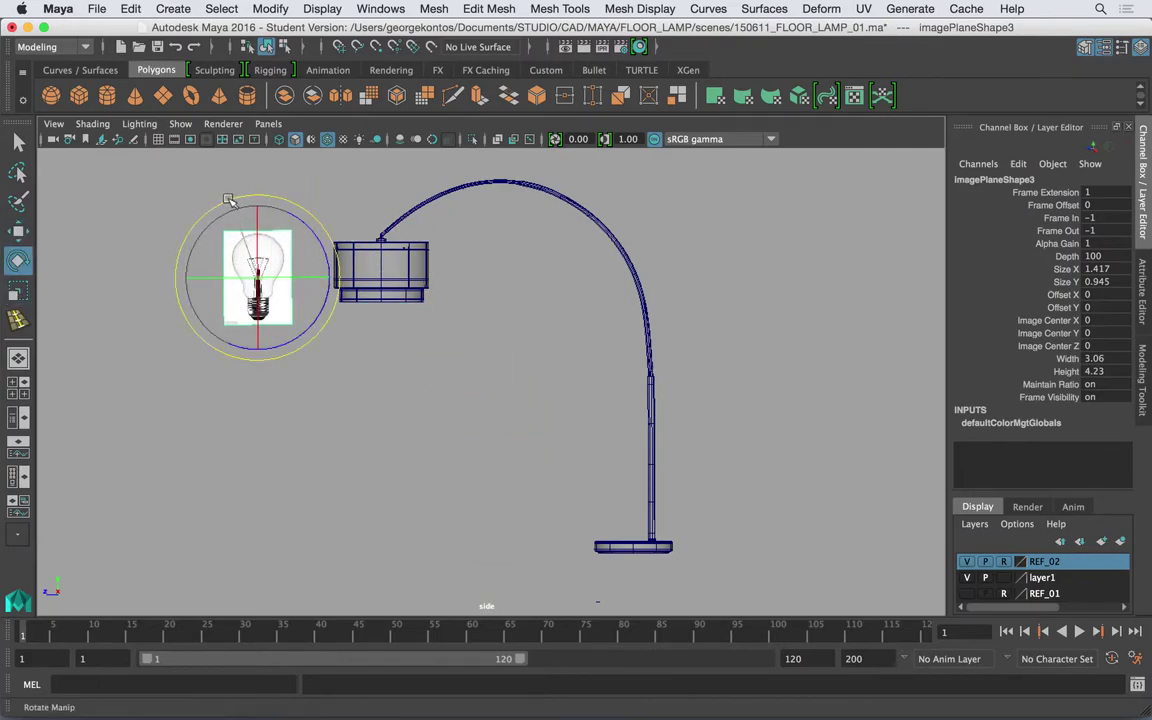
pyautogui.moveTo(231, 198); pyautogui.dragTo(295, 388)
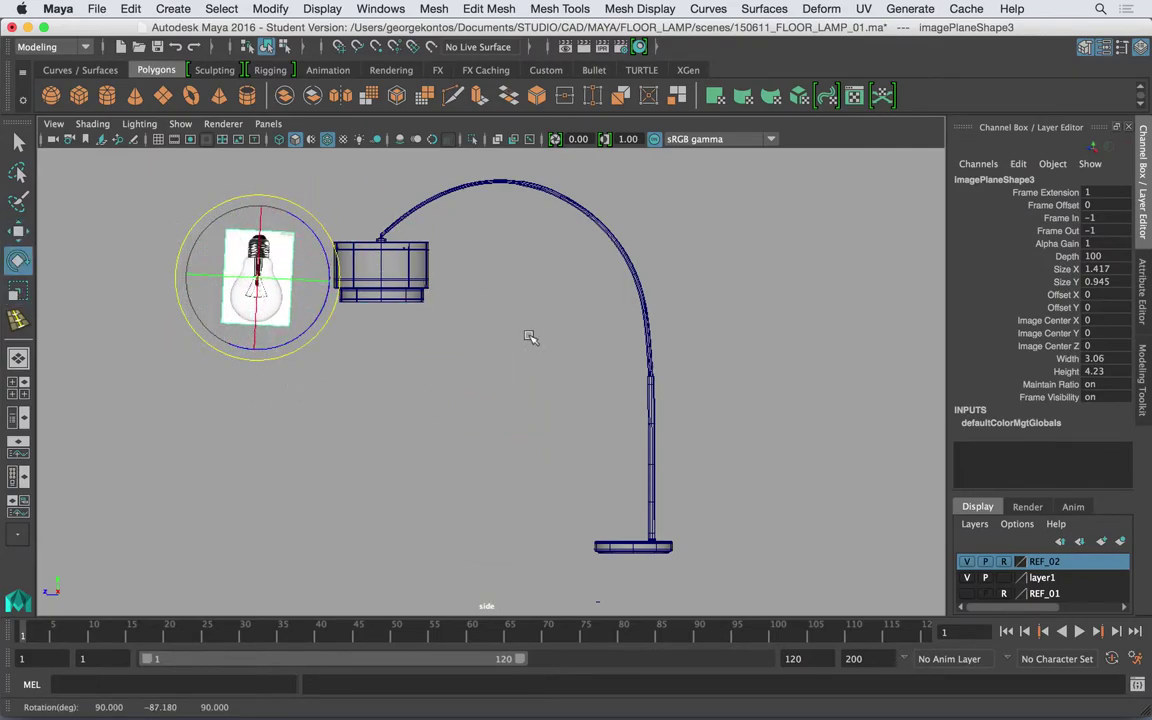
pyautogui.press('z')
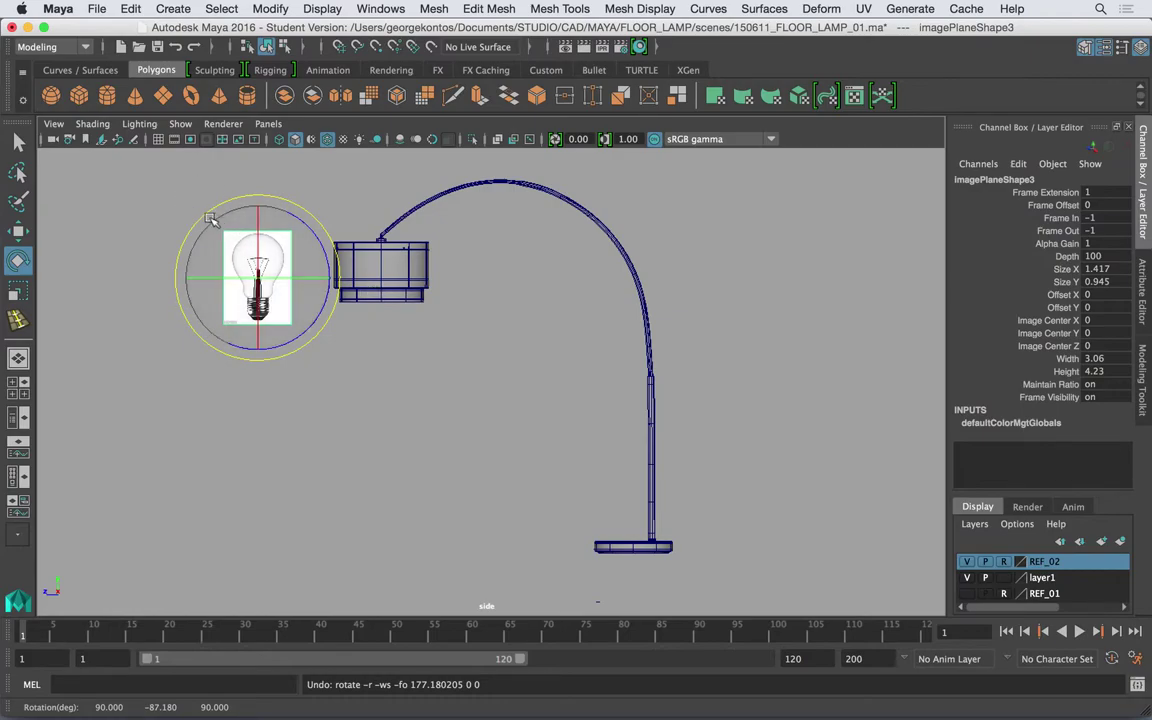
pyautogui.moveTo(209, 213); pyautogui.dragTo(416, 322)
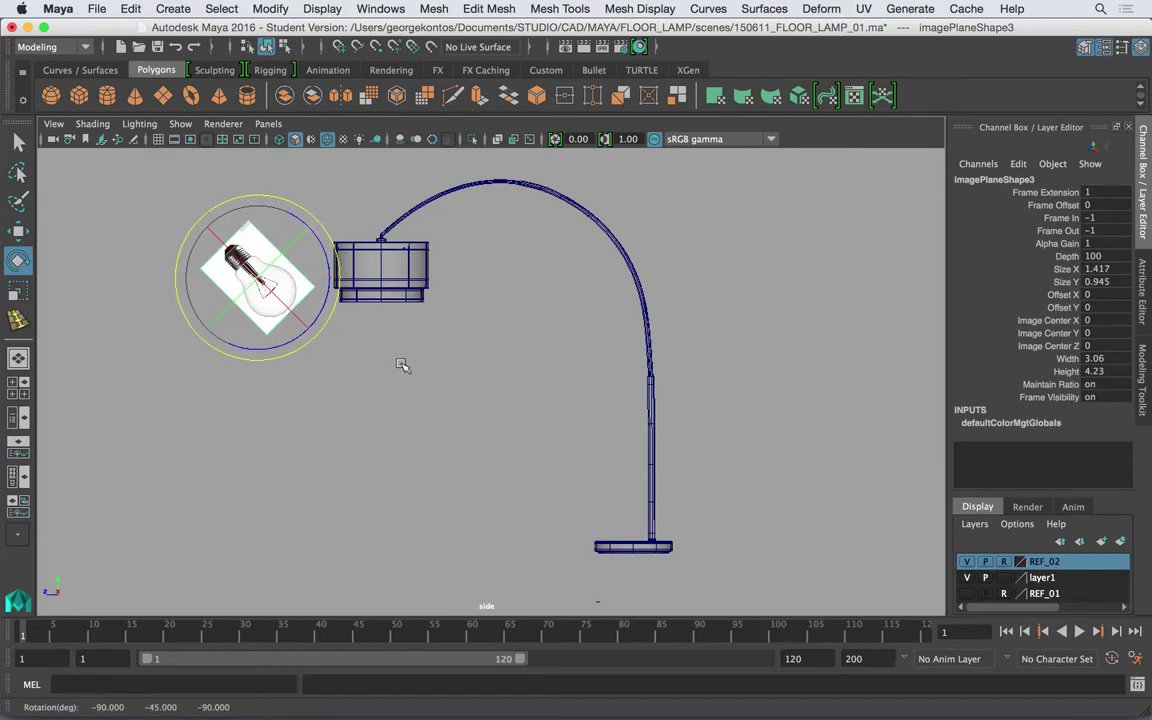
pyautogui.moveTo(333, 245); pyautogui.dragTo(316, 264)
pyautogui.click(316, 324)
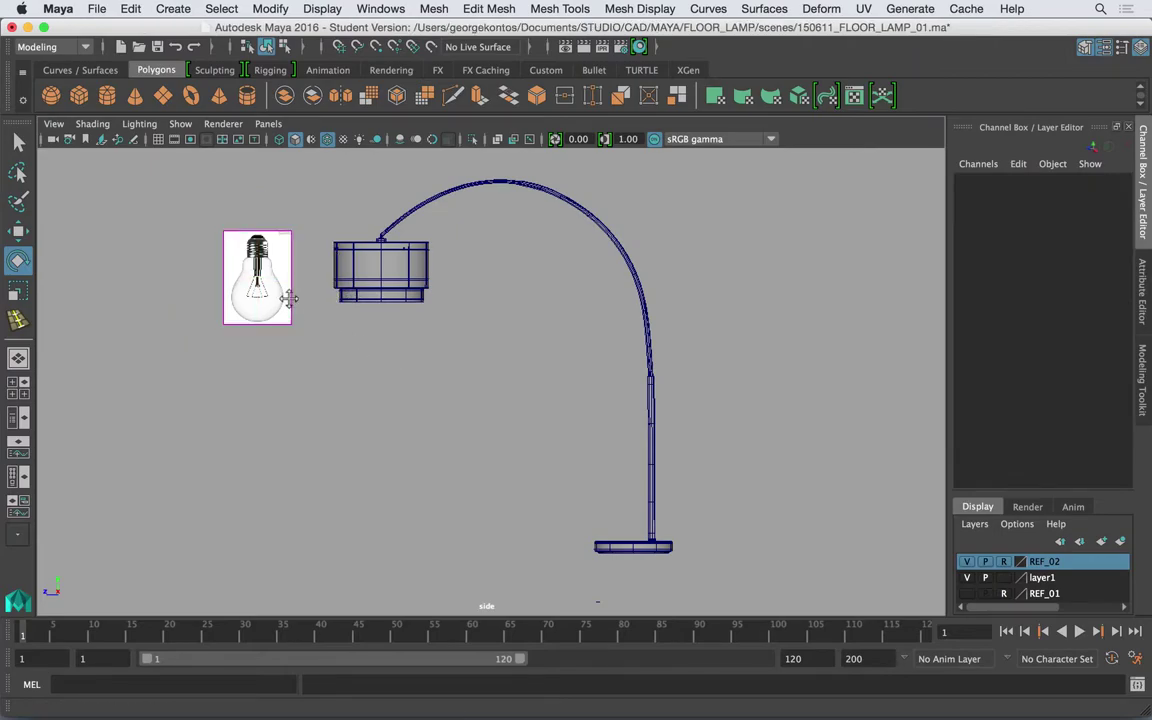
# Offset the bulb image plane along X in the top view to about -0.714.
pyautogui.scroll(5, 343, 305)
pyautogui.keyDown('alt'); pyautogui.moveTo(343, 305); pyautogui.dragTo(509, 321, button='middle'); pyautogui.keyUp('alt')
pyautogui.press('space')
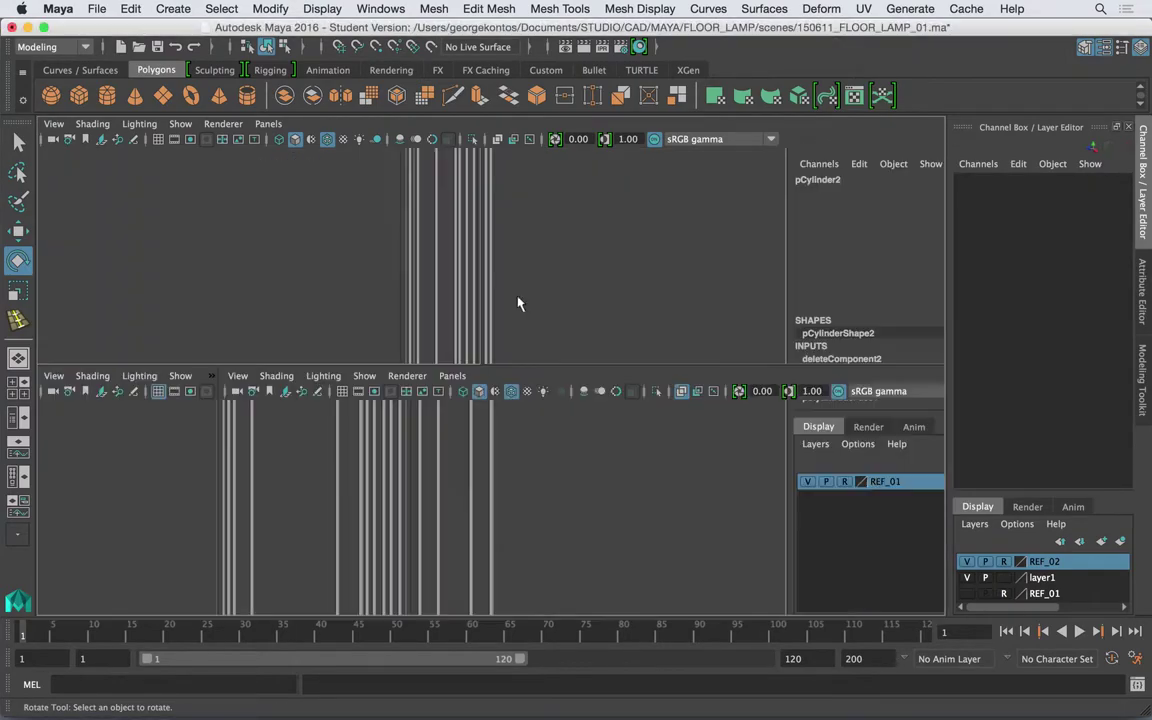
pyautogui.click(492, 431)
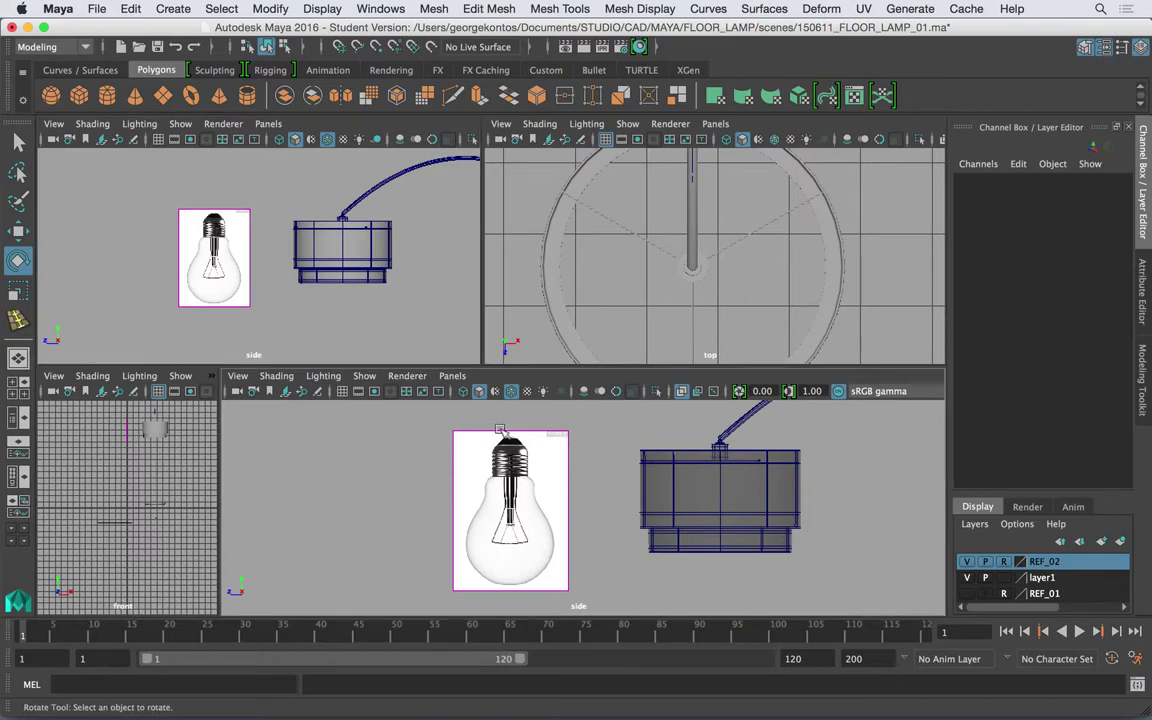
pyautogui.keyDown('alt'); pyautogui.moveTo(741, 257); pyautogui.dragTo(641, 253, button='right'); pyautogui.keyUp('alt')
pyautogui.scroll(-5, 640, 252)
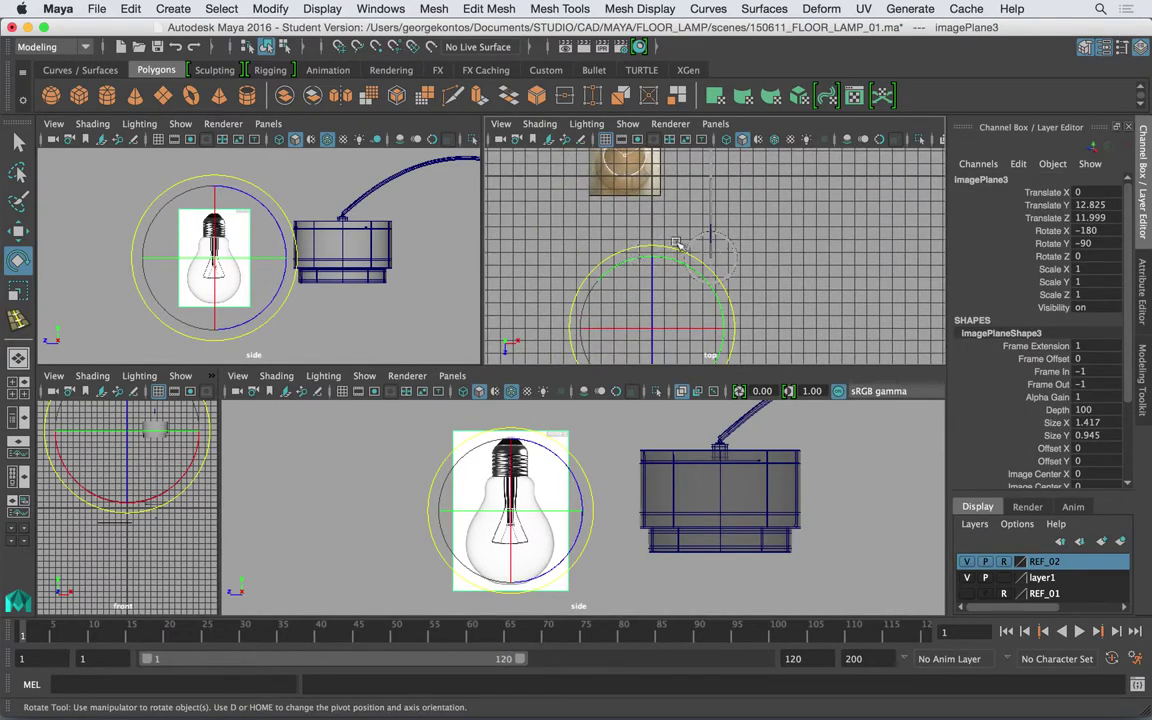
pyautogui.press('w')
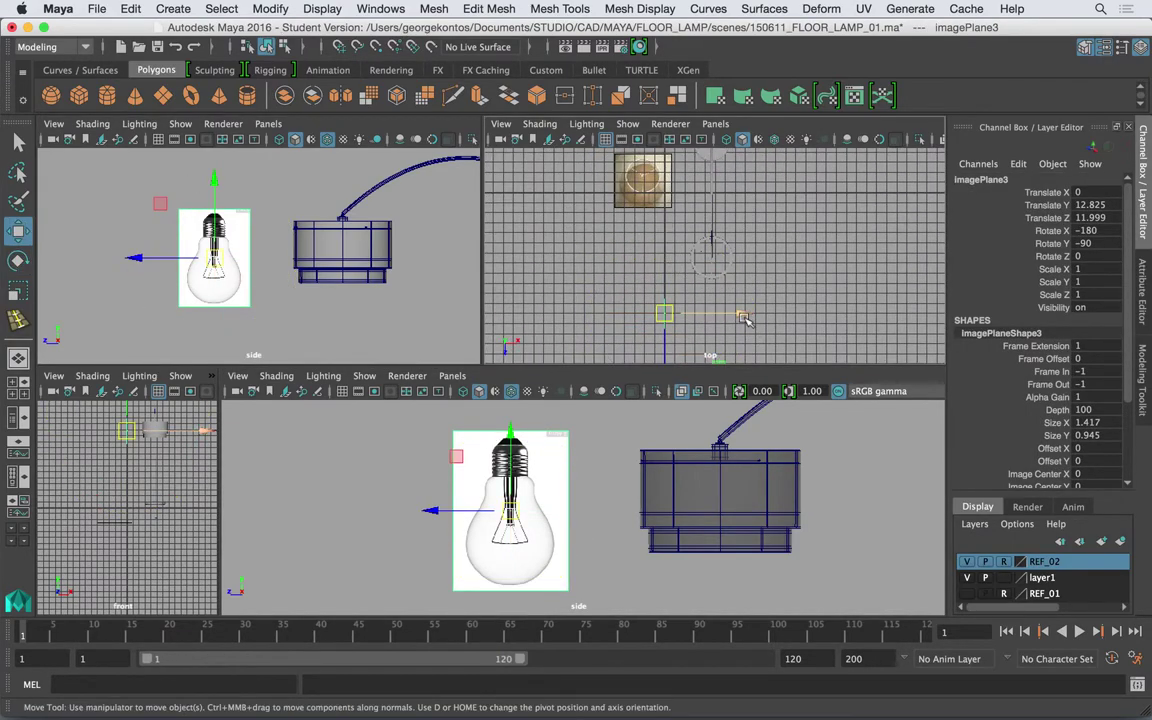
pyautogui.moveTo(700, 314); pyautogui.dragTo(692, 314)
# Show the grid in the X-ray side view and move the bulb image plane to about Y 13.037, Z 13.122.
pyautogui.click(343, 391)
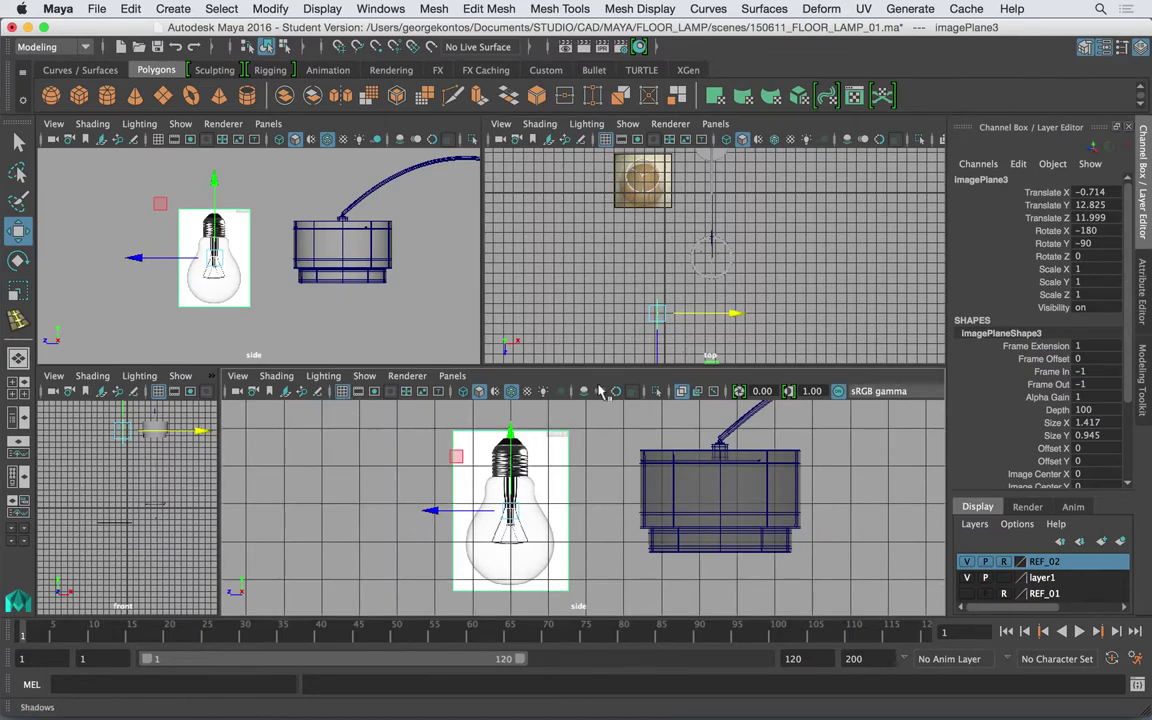
pyautogui.moveTo(516, 509); pyautogui.dragTo(475, 500)
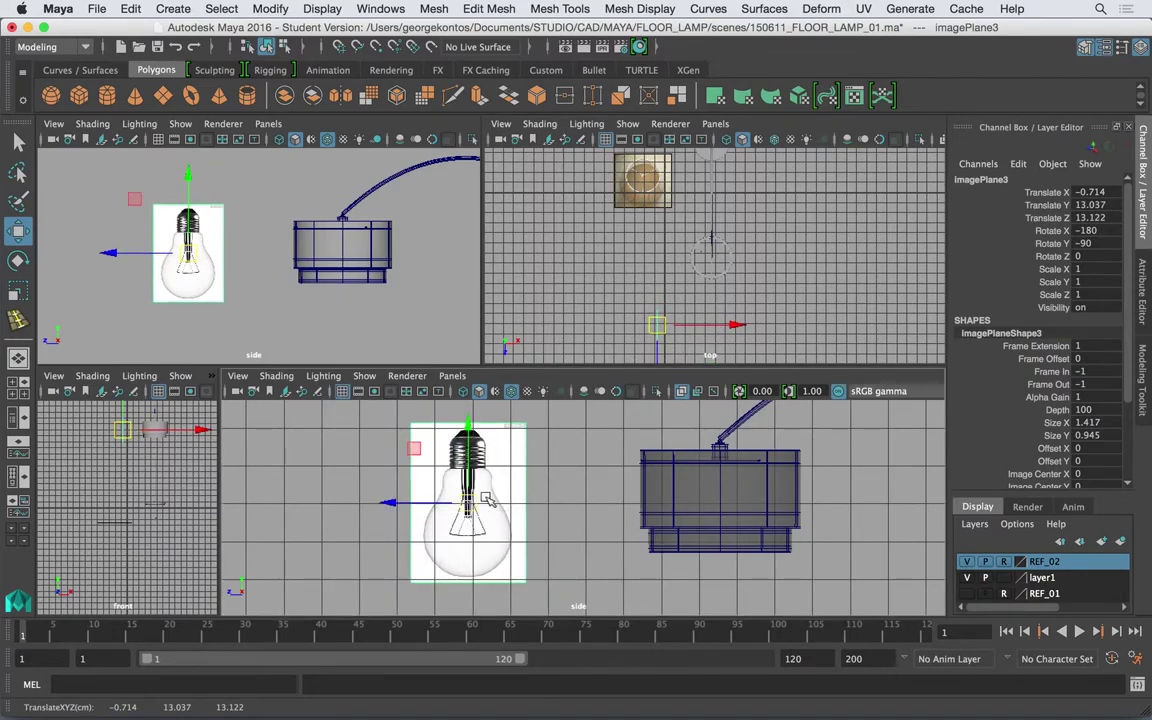
pyautogui.keyDown('alt'); pyautogui.moveTo(500, 473); pyautogui.dragTo(536, 465, button='middle'); pyautogui.keyUp('alt')
pyautogui.scroll(3, 524, 461)
pyautogui.scroll(1, 526, 465)
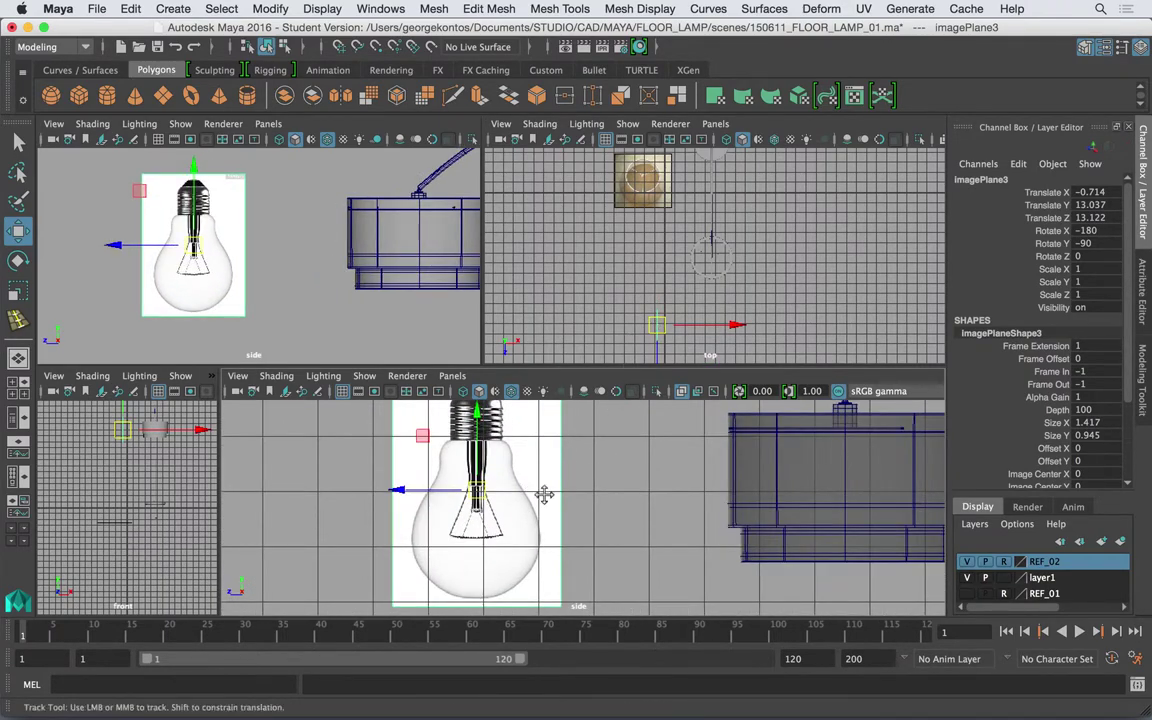
pyautogui.scroll(1, 545, 496)
pyautogui.press('space')
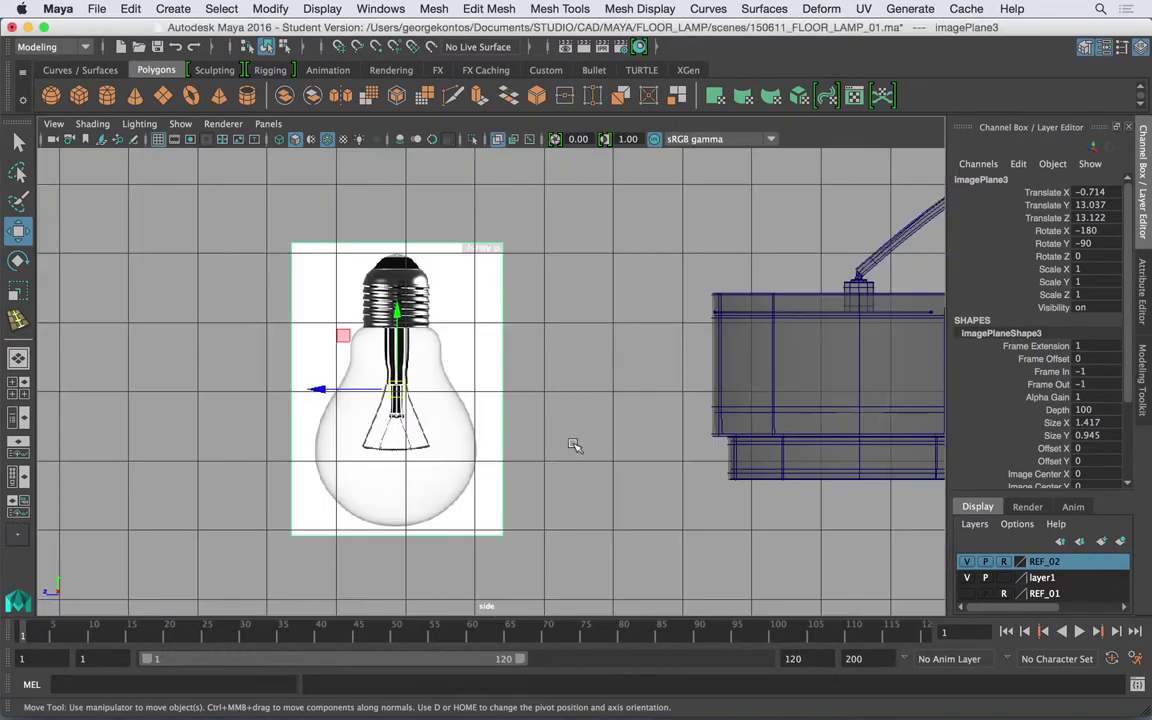
# Assign the bulb image plane to a new display layer and set that layer to Reference mode.
pyautogui.click(1120, 541)
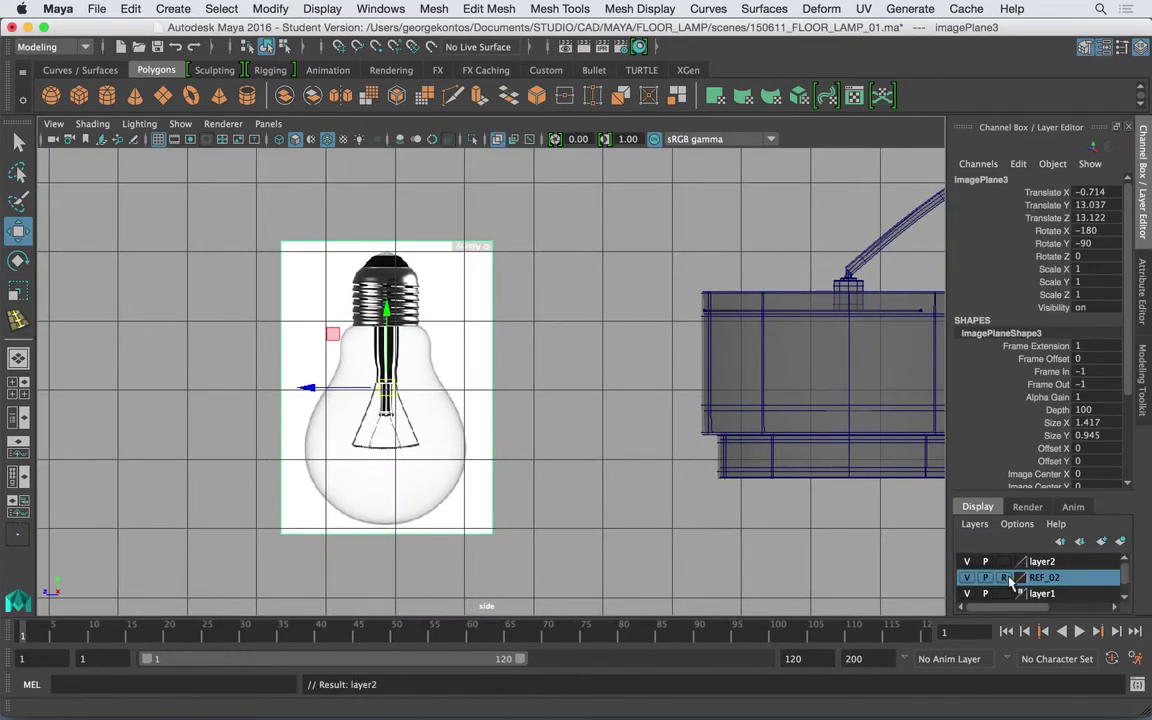
pyautogui.click(1002, 563)
pyautogui.click(1002, 563)
pyautogui.click(602, 411)
# Examine the bulb's screw cap and neck closely in the reference image.
pyautogui.keyDown('alt'); pyautogui.moveTo(339, 290); pyautogui.dragTo(454, 337, button='middle'); pyautogui.keyUp('alt')
pyautogui.keyDown('alt'); pyautogui.moveTo(454, 337); pyautogui.dragTo(861, 411, button='right'); pyautogui.keyUp('alt')
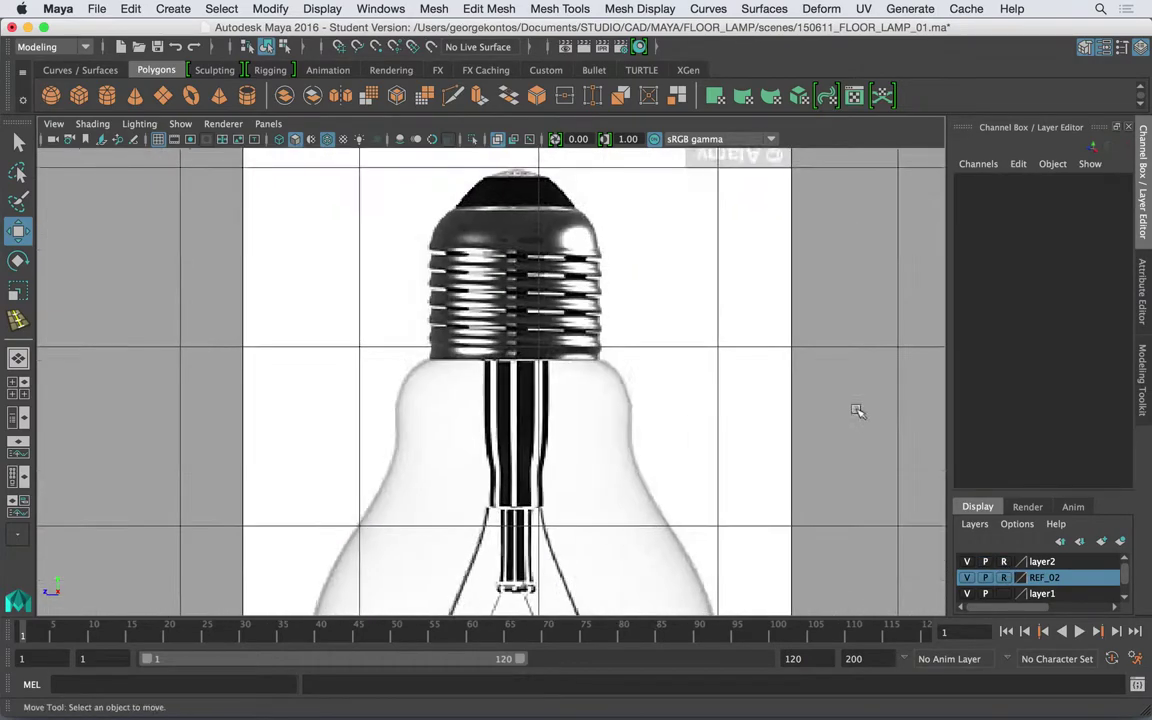
pyautogui.keyDown('alt'); pyautogui.moveTo(535, 257); pyautogui.dragTo(558, 347, button='middle'); pyautogui.keyUp('alt')
pyautogui.keyDown('alt'); pyautogui.moveTo(558, 347); pyautogui.dragTo(757, 354, button='right'); pyautogui.keyUp('alt')
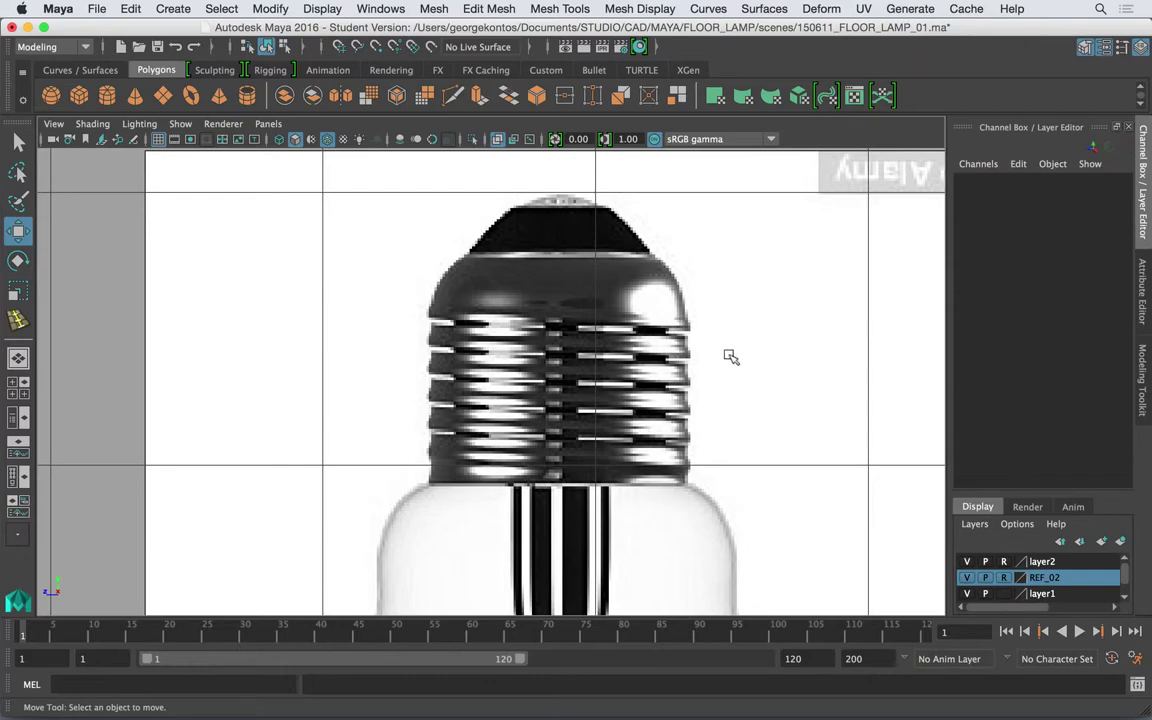
pyautogui.scroll(-8, 585, 318)
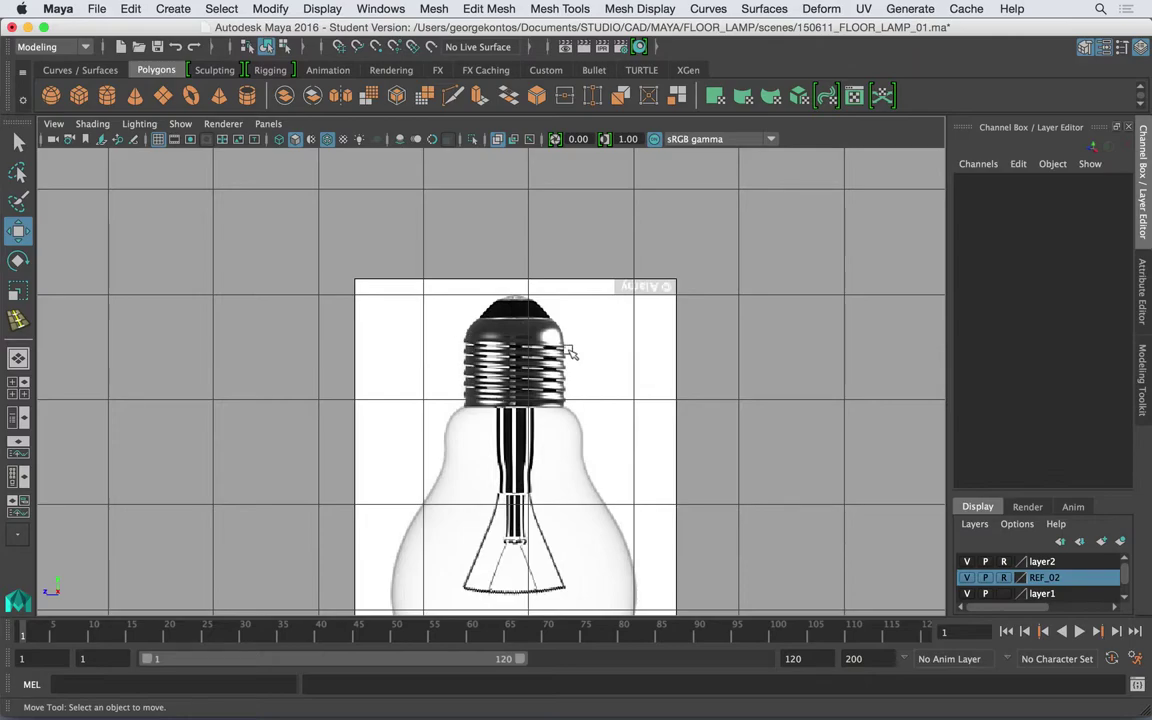
# Start a curve with the CV Curve Tool at the screw cap's top centre and trace the left half of the rounded contact tip.
pyautogui.keyDown('alt'); pyautogui.moveTo(564, 373); pyautogui.dragTo(575, 320, button='middle'); pyautogui.keyUp('alt')
pyautogui.keyDown('alt'); pyautogui.moveTo(575, 320); pyautogui.dragTo(574, 326, button='right'); pyautogui.keyUp('alt')
pyautogui.scroll(5, 574, 327)
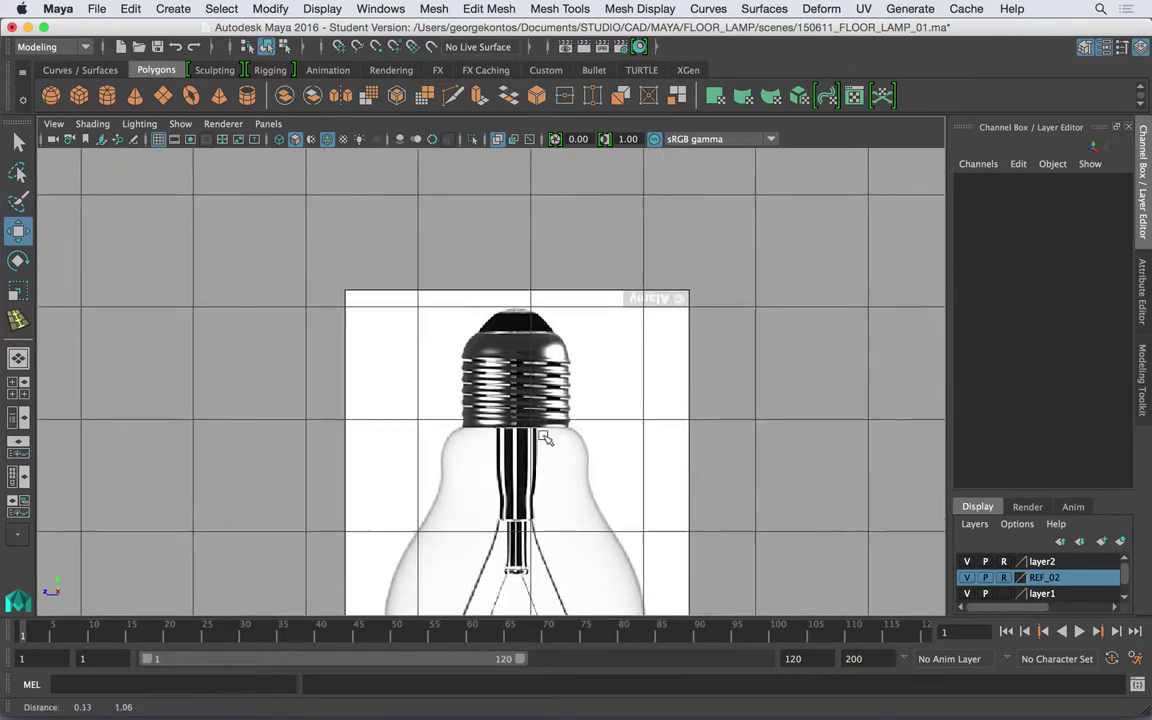
pyautogui.click(322, 8)
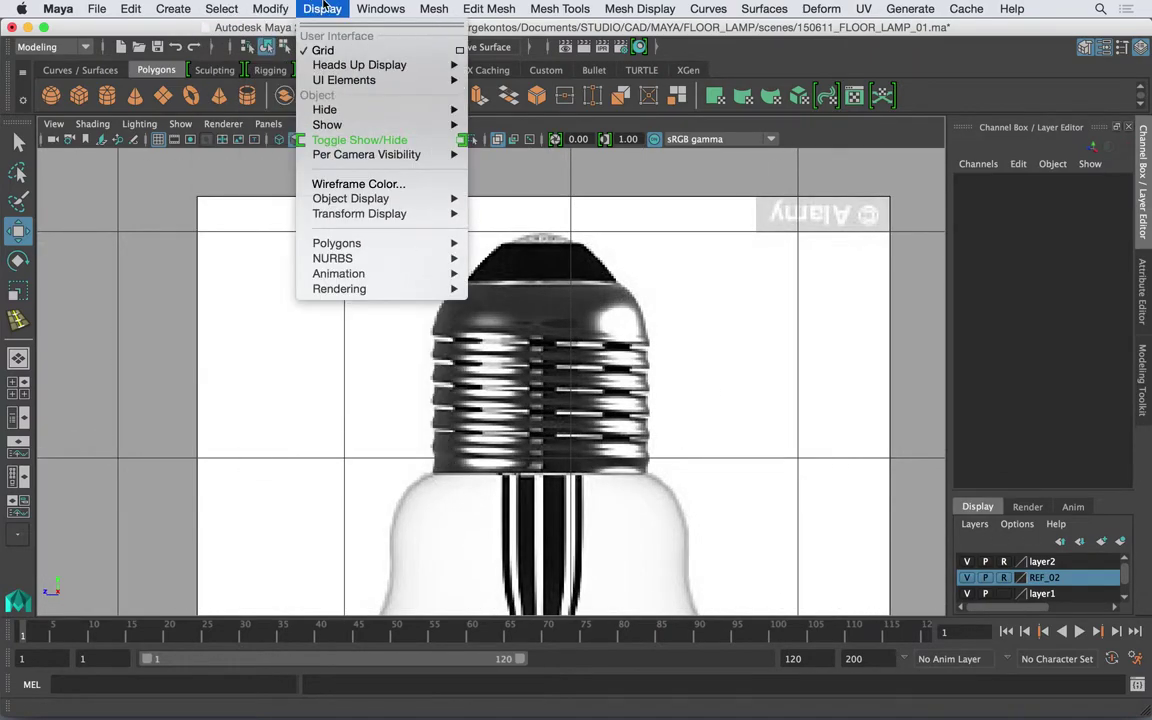
pyautogui.moveTo(240, 6)
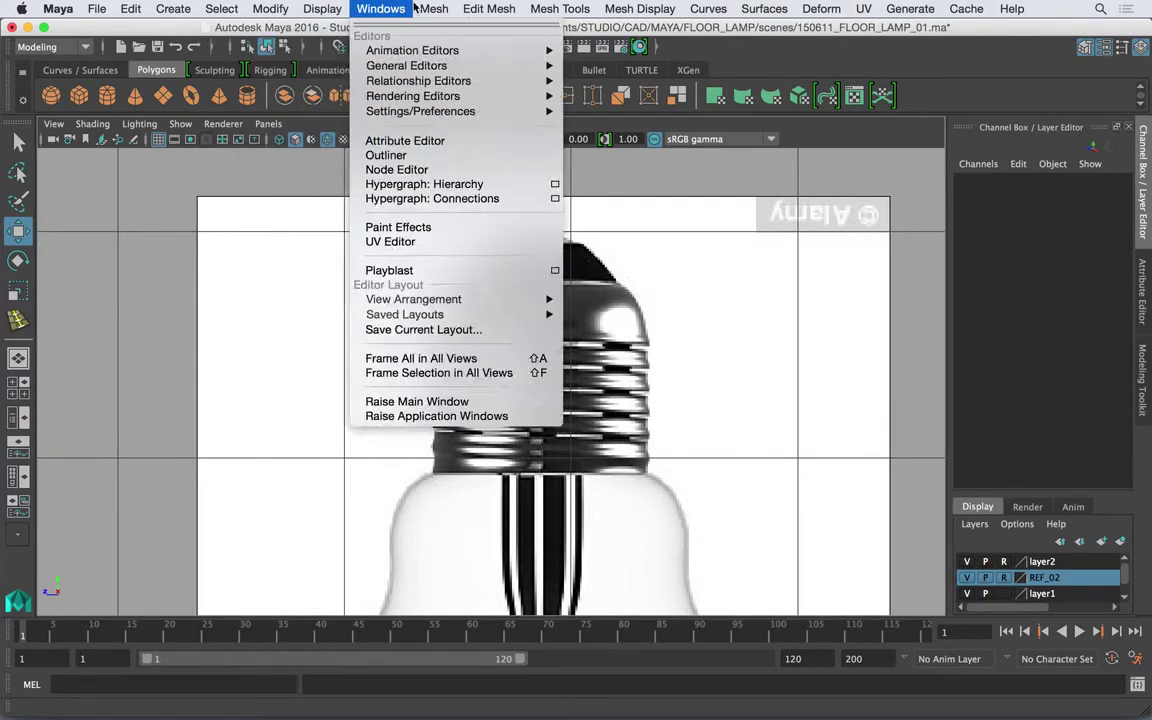
pyautogui.moveTo(173, 9)
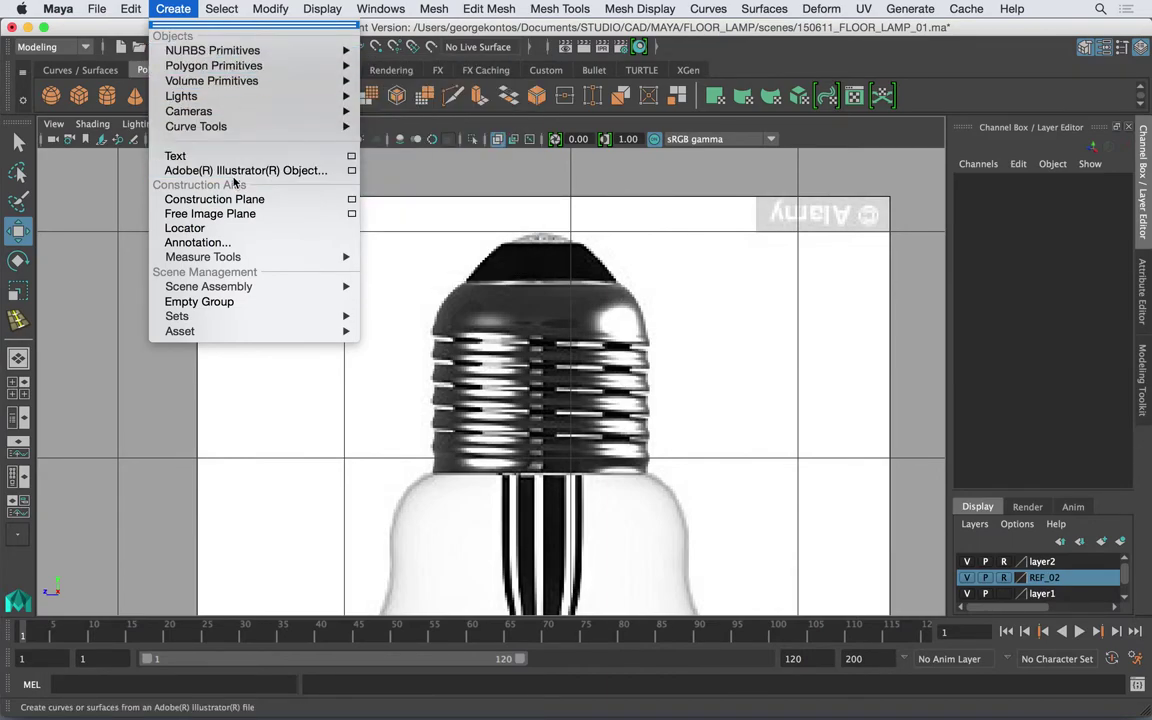
pyautogui.moveTo(760, 8)
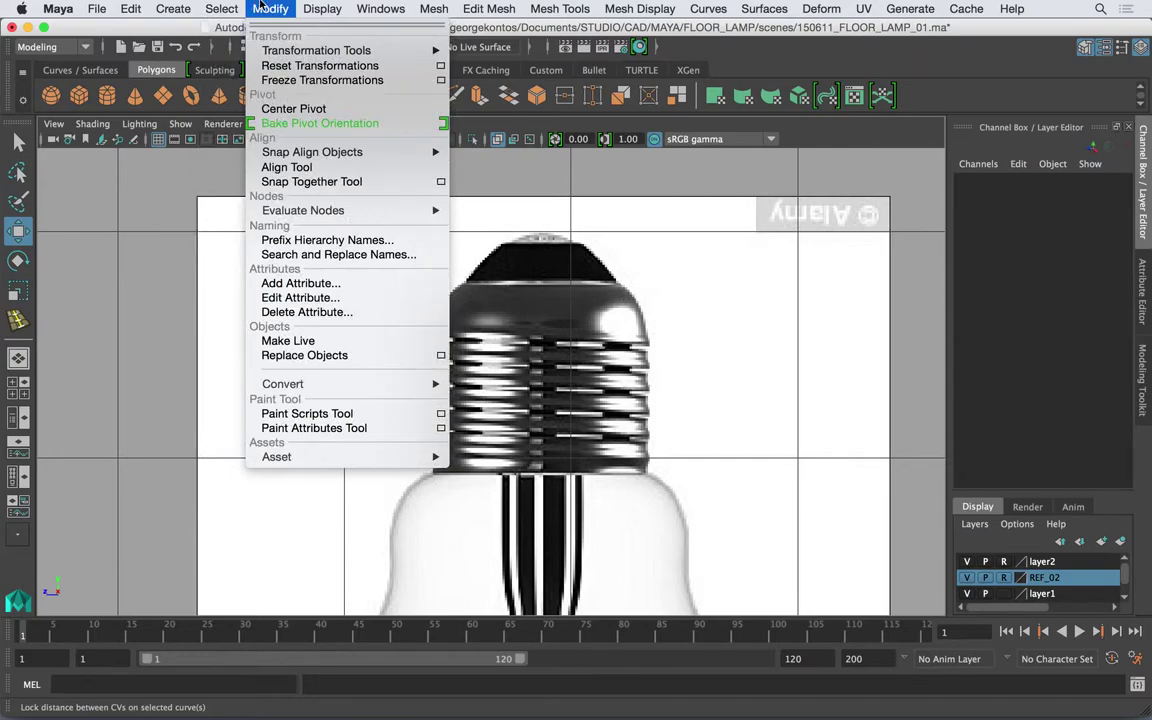
pyautogui.moveTo(198, 84)
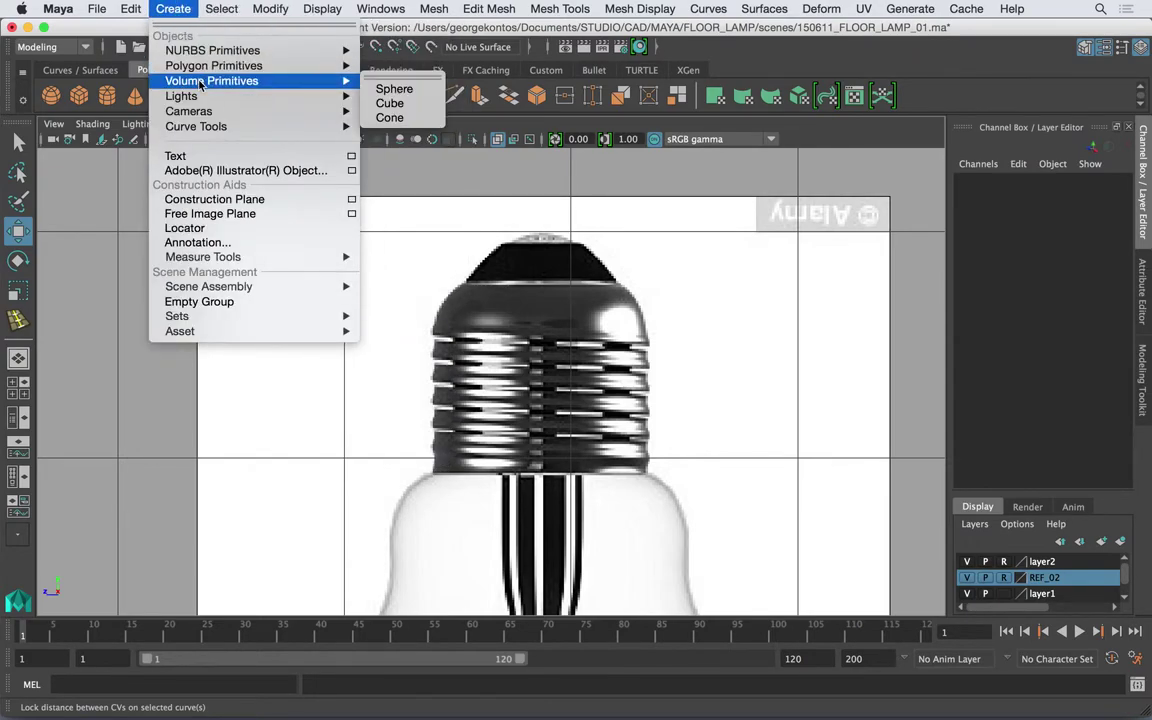
pyautogui.moveTo(200, 126)
pyautogui.click(405, 136)
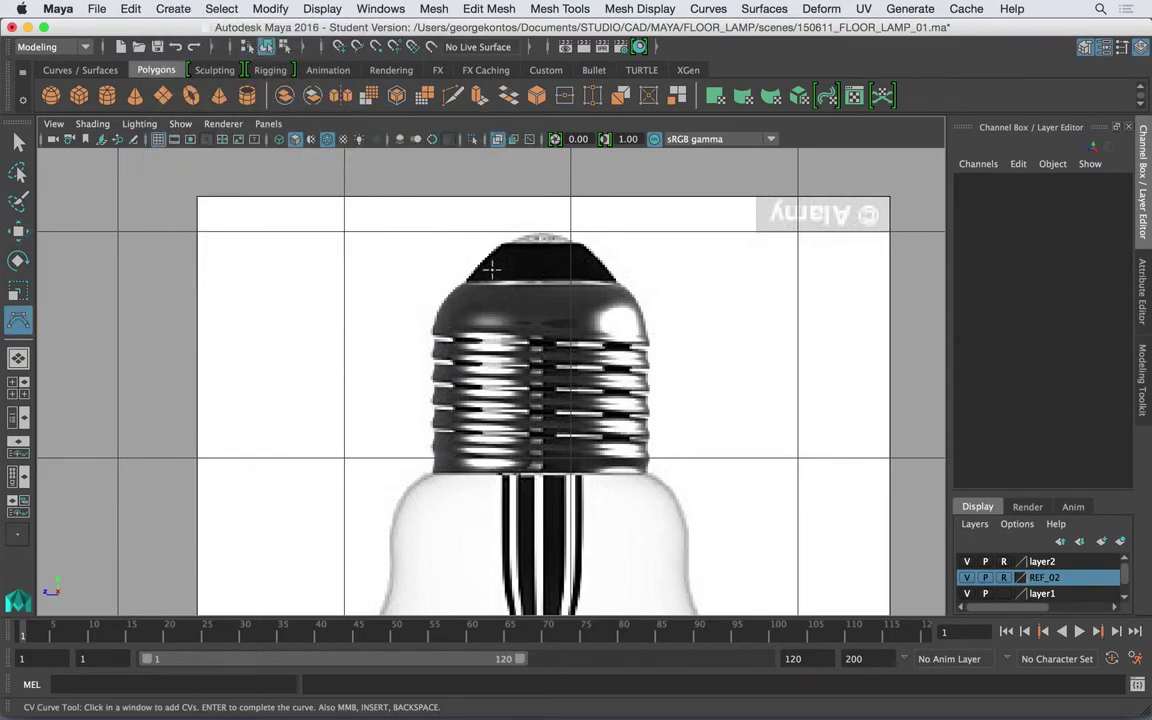
pyautogui.scroll(10, 491, 268)
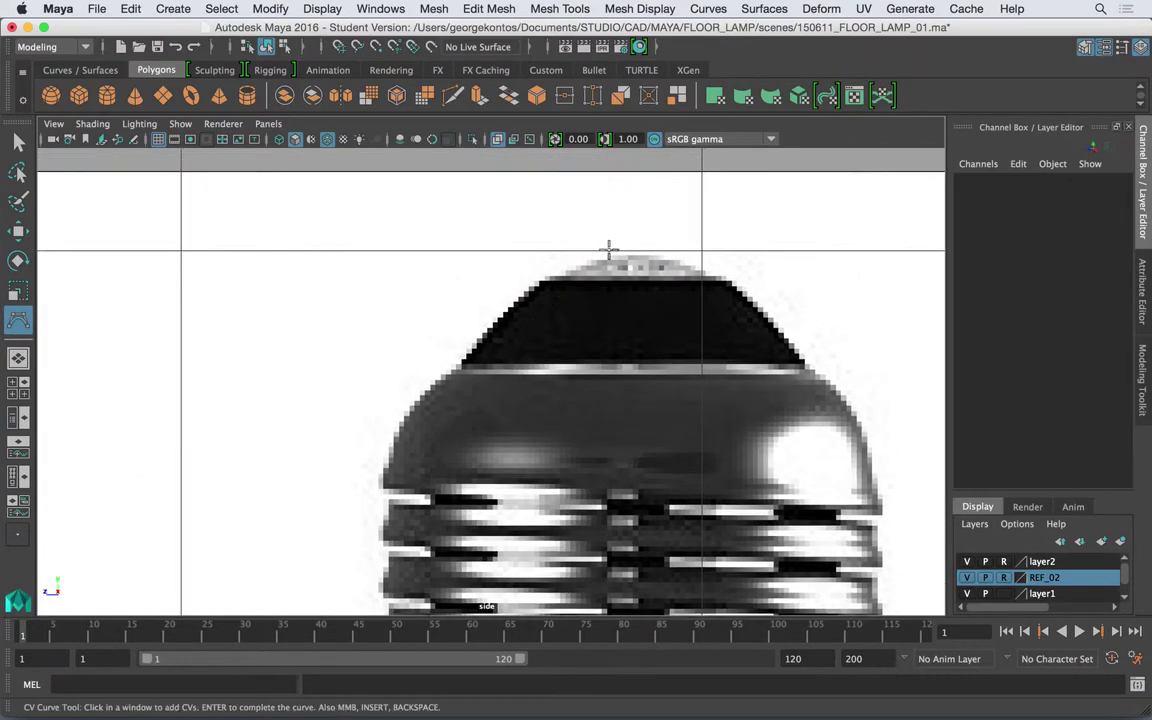
pyautogui.click(630, 253)
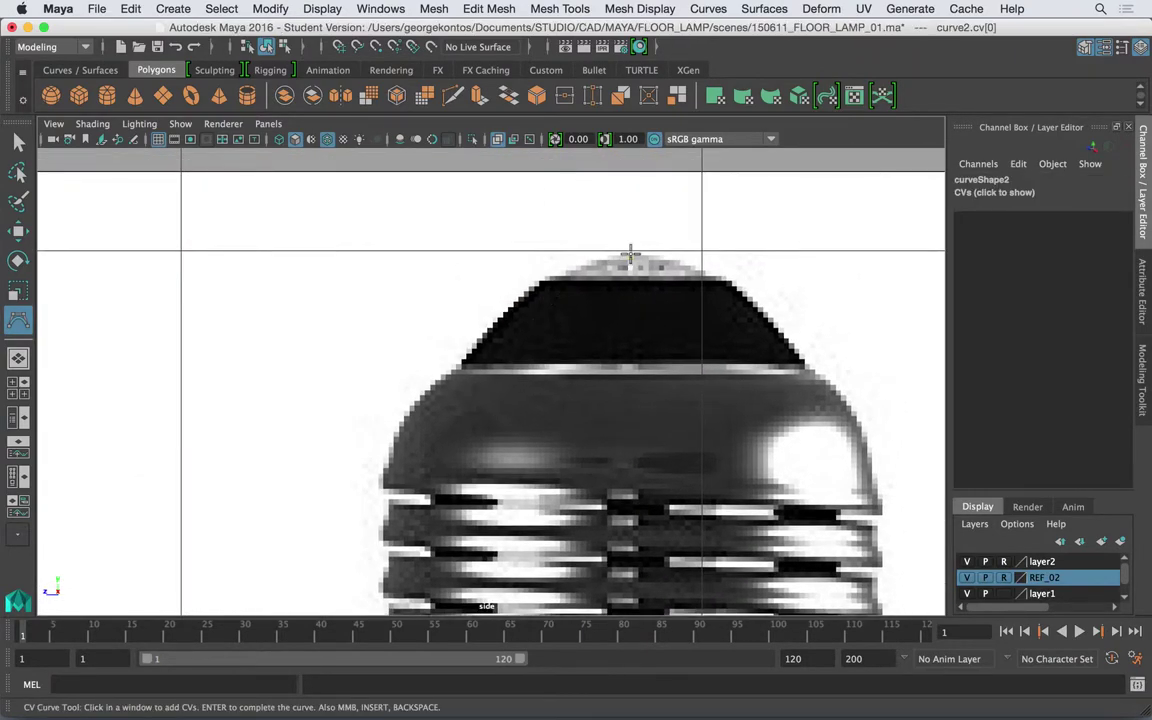
pyautogui.click(600, 259)
pyautogui.click(578, 266)
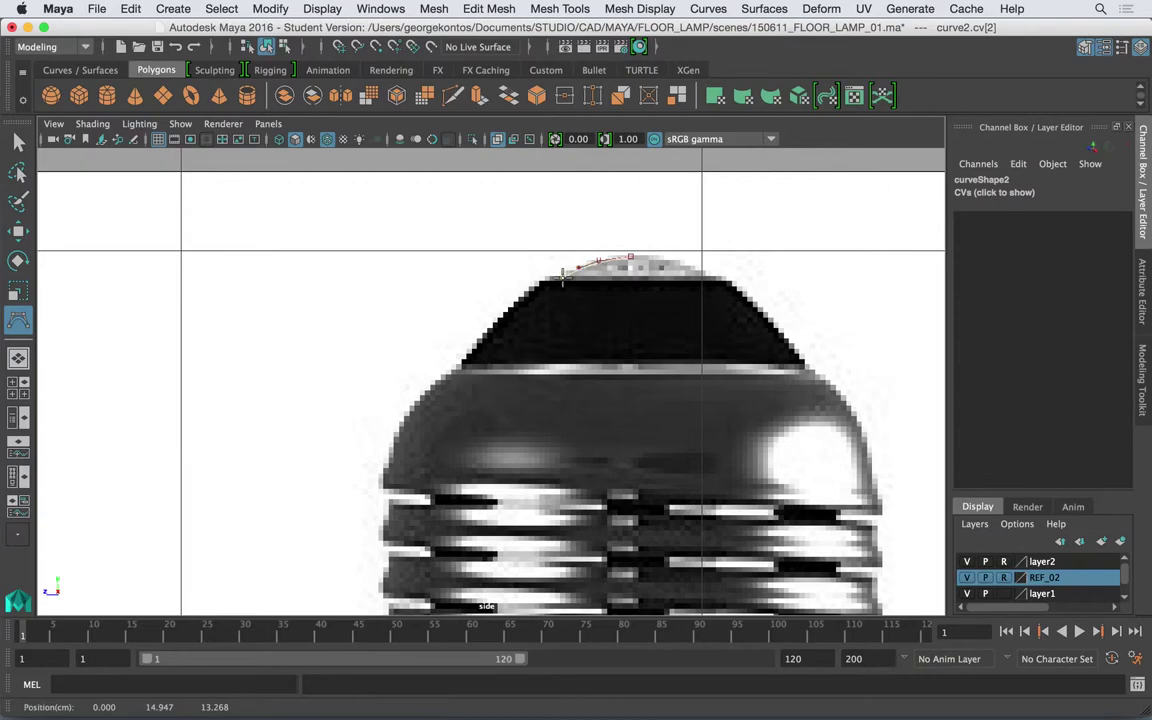
# Continue the CV curve down the sloping black insulator and around the left shoulder of the metal cap.
pyautogui.click(556, 277)
pyautogui.click(539, 284)
pyautogui.click(521, 292)
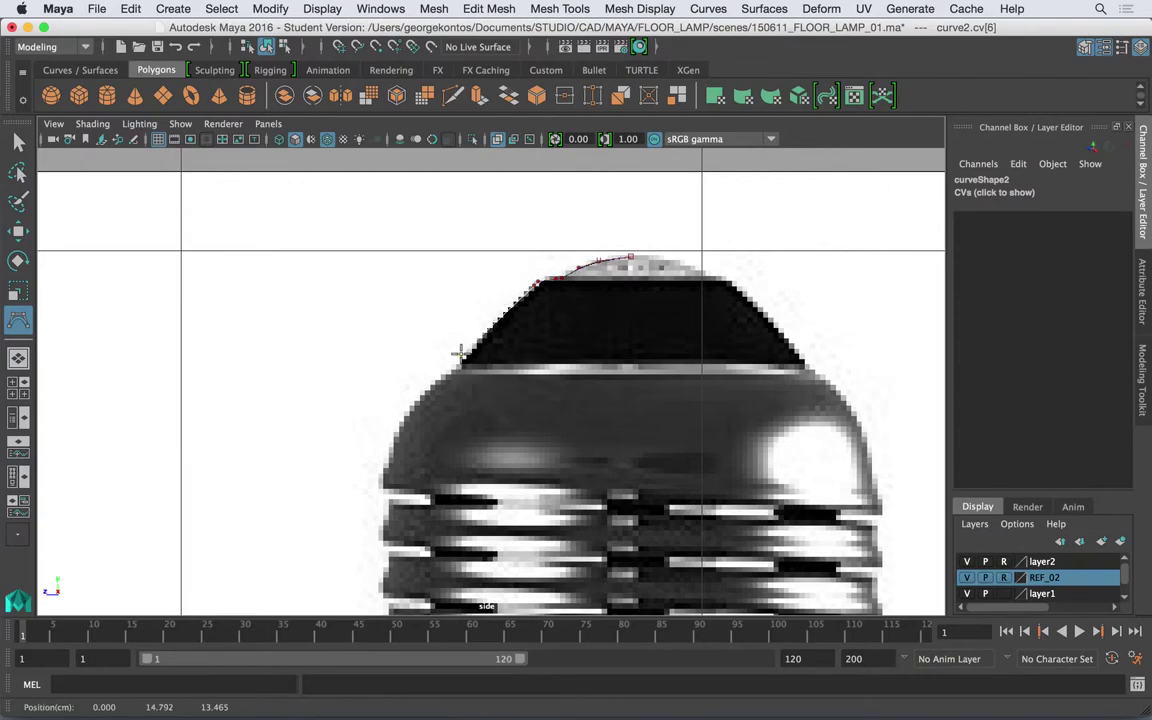
pyautogui.click(464, 354)
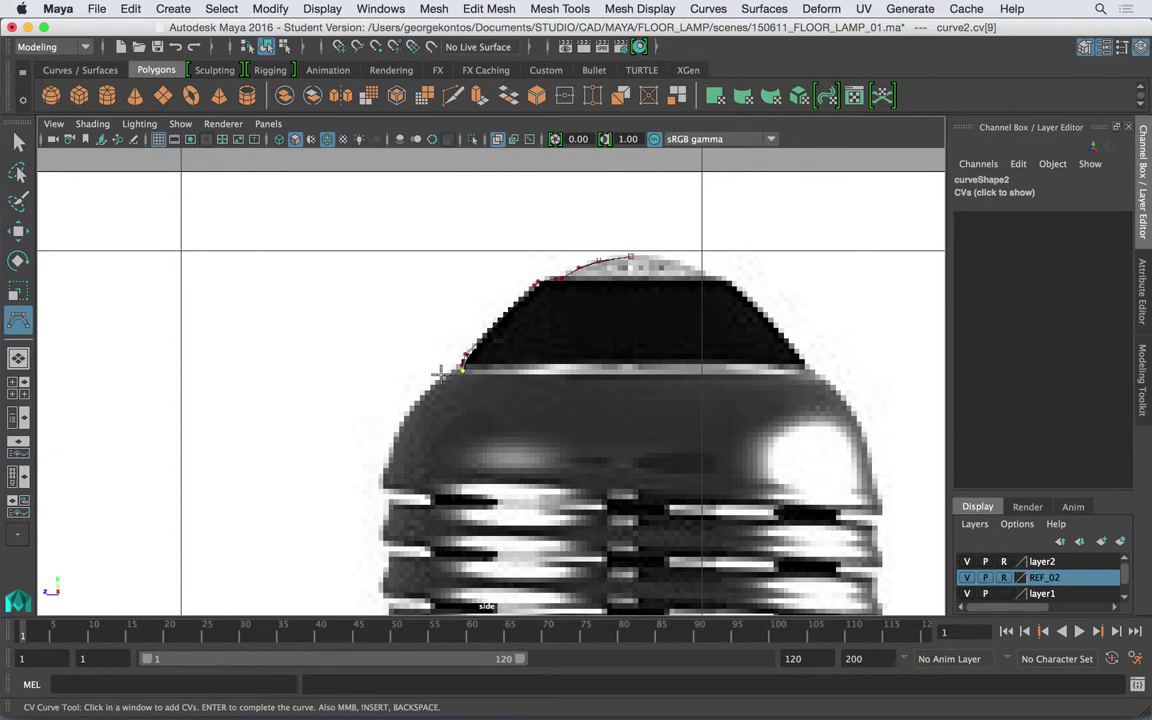
pyautogui.click(442, 375)
pyautogui.click(398, 425)
pyautogui.click(390, 452)
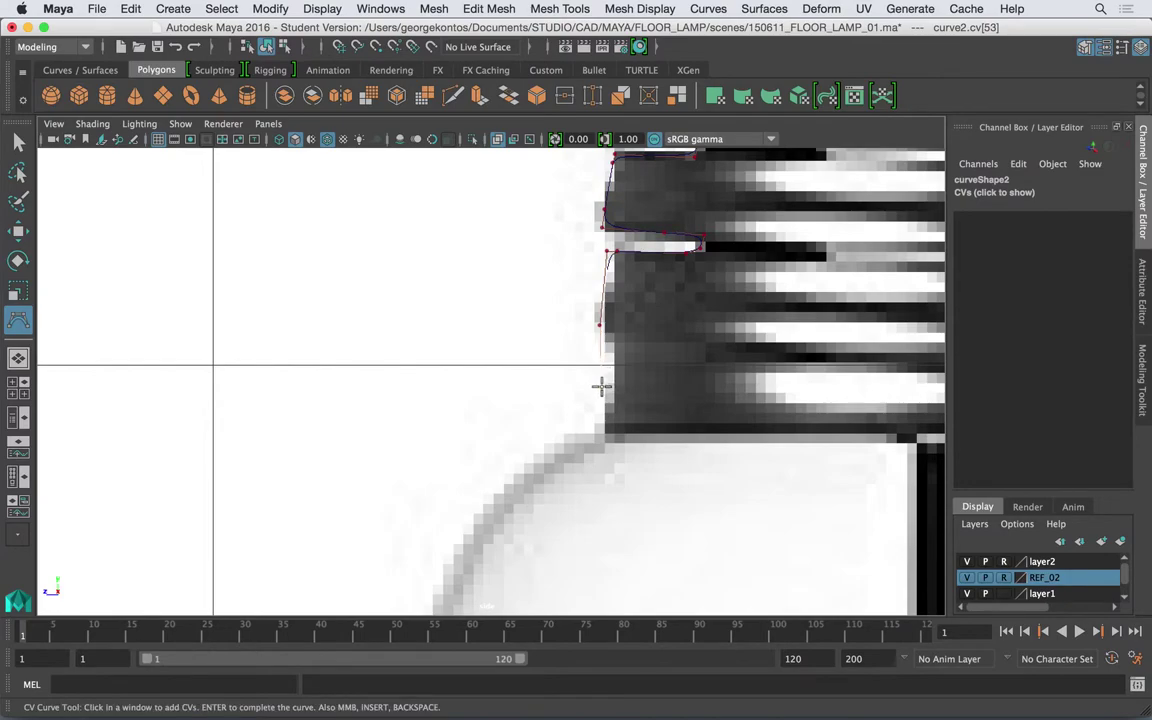
# Trace the last straight section below the thread grooves, turn inward along the cap's lower edge and complete the curve.
pyautogui.click(597, 413)
pyautogui.click(605, 432)
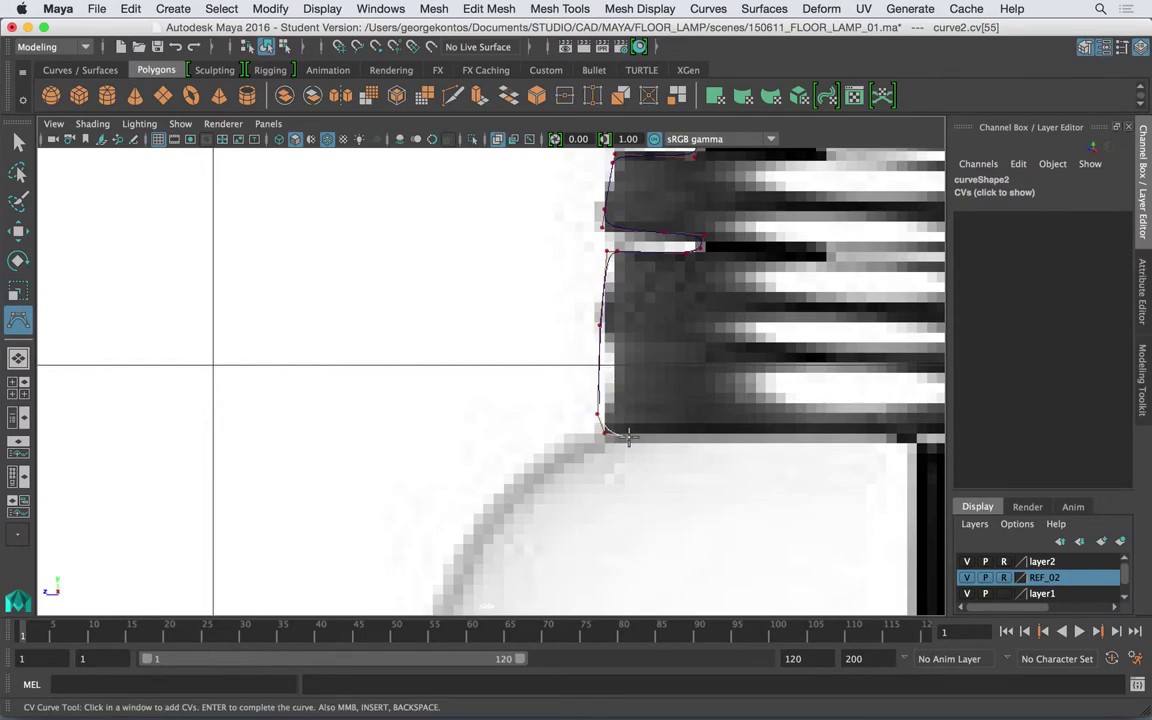
pyautogui.click(621, 436)
pyautogui.click(637, 435)
pyautogui.scroll(-5, 559, 301)
pyautogui.scroll(5, 559, 308)
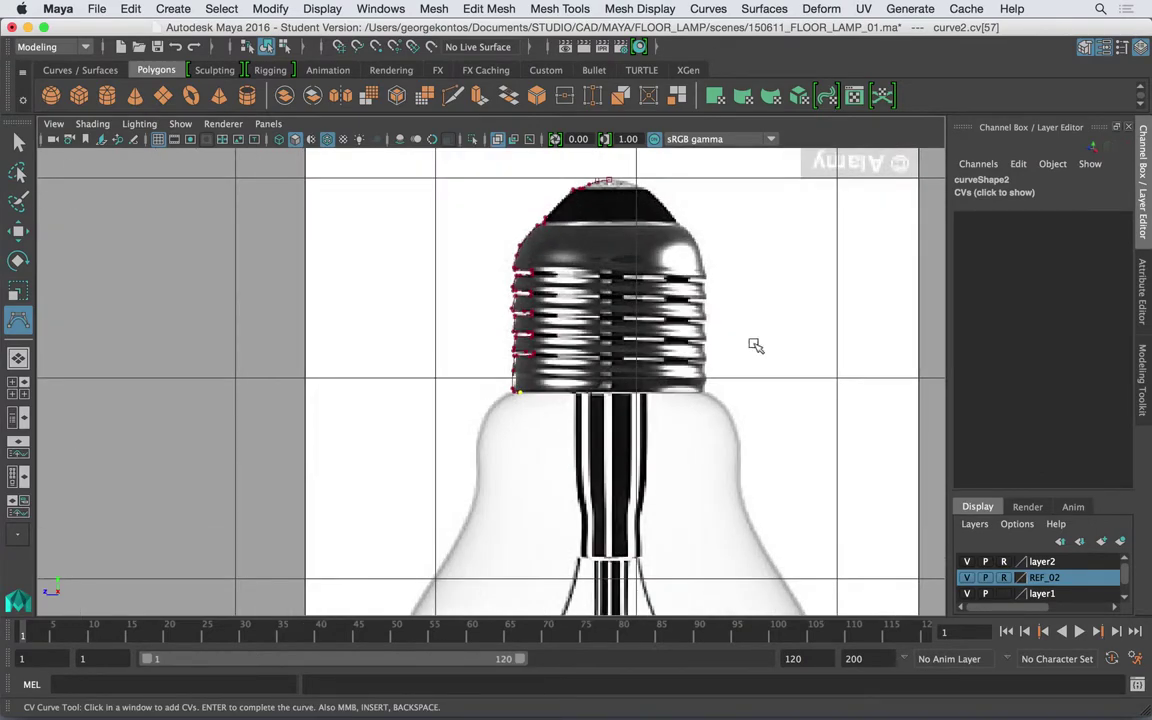
pyautogui.press('Return')
pyautogui.press('w')
# Flatten the CVs along the upper edge of the lowest thread groove vertically and move them down to about Y 14.133.
pyautogui.scroll(10, 554, 289)
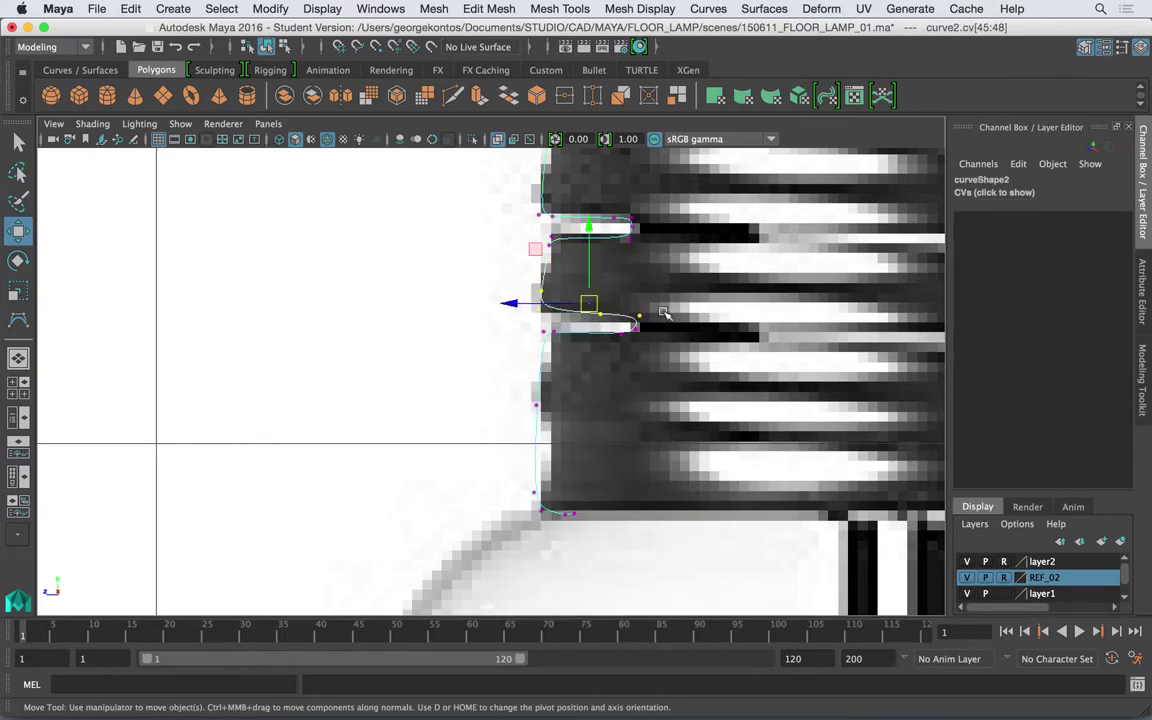
pyautogui.press('r')
pyautogui.moveTo(589, 231); pyautogui.dragTo(597, 285)
pyautogui.press('w')
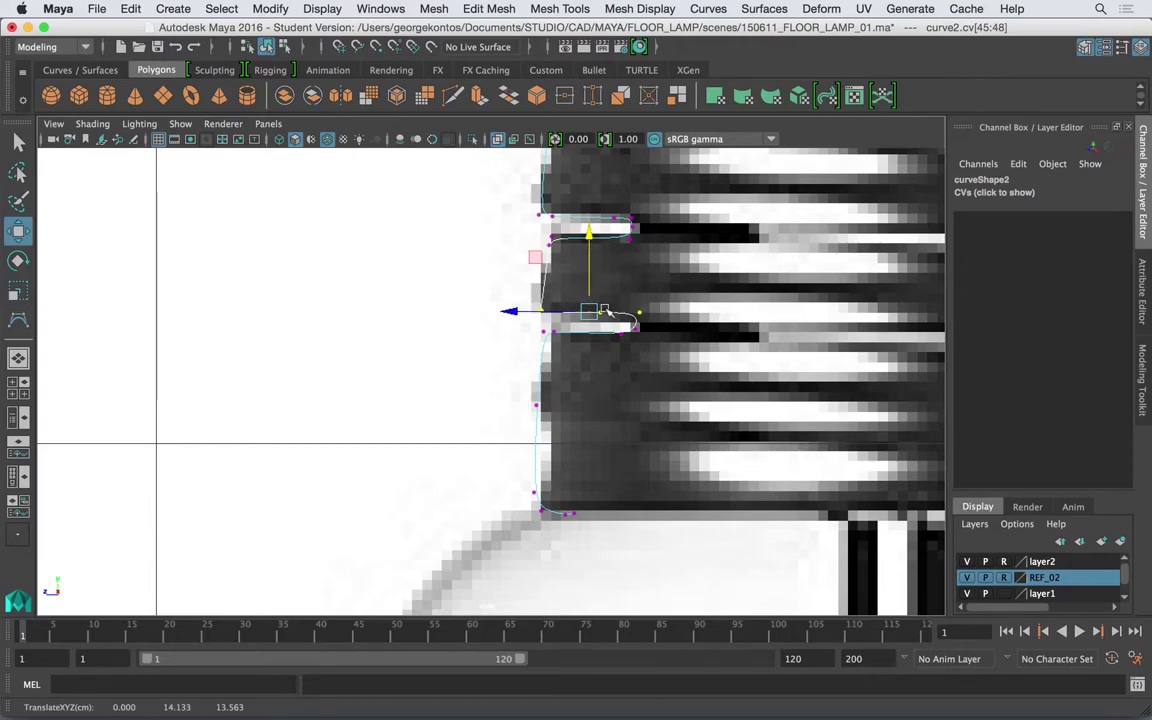
pyautogui.moveTo(532, 324); pyautogui.dragTo(533, 322)
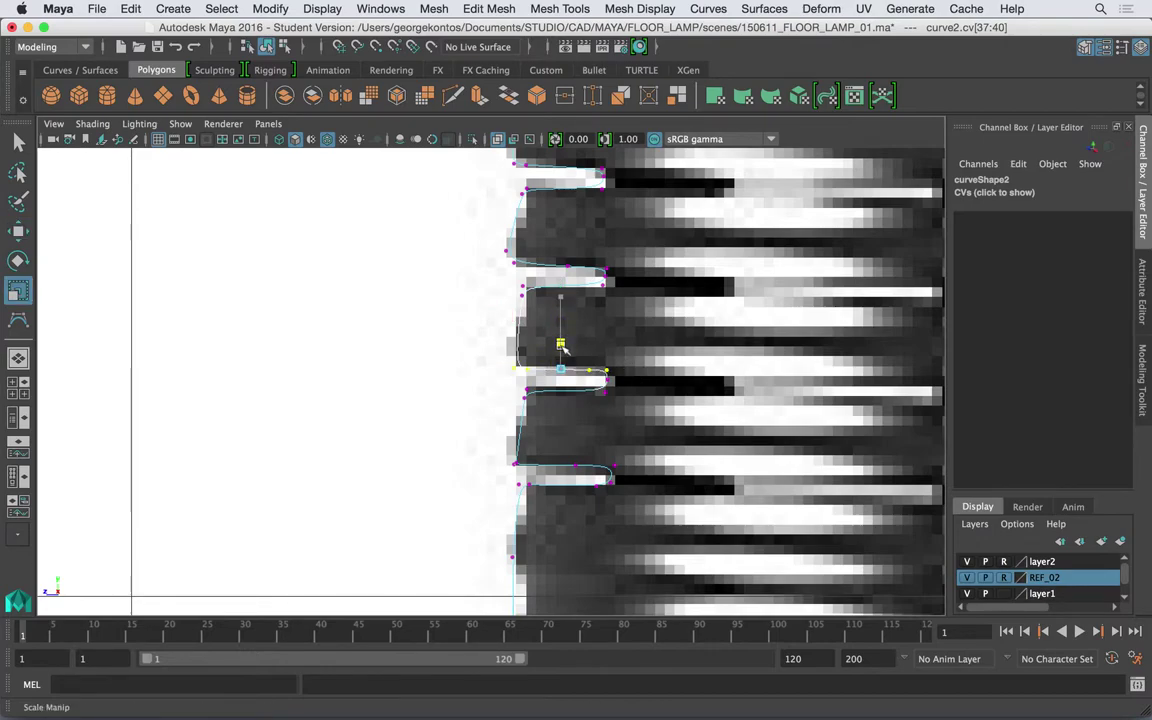
# Align the lower-edge CVs of the second-lowest groove with the image and move the middle groove's upper-edge CVs to about Y 14.331.
pyautogui.moveTo(633, 434); pyautogui.dragTo(506, 386)
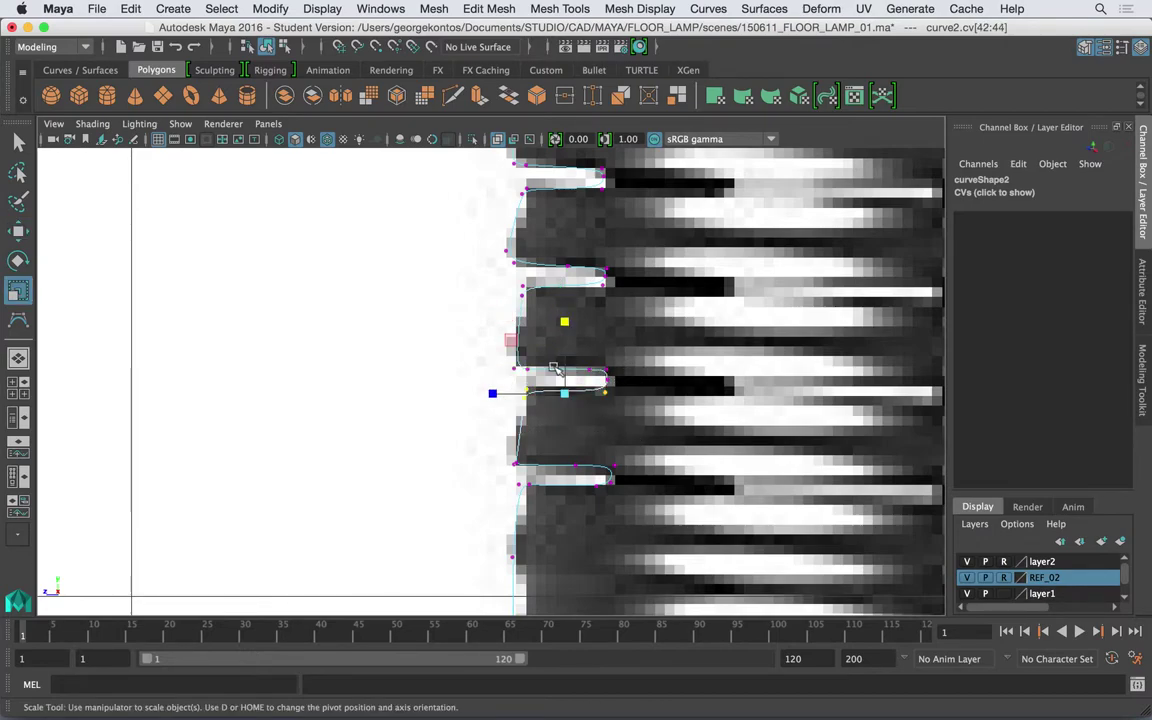
pyautogui.press('w')
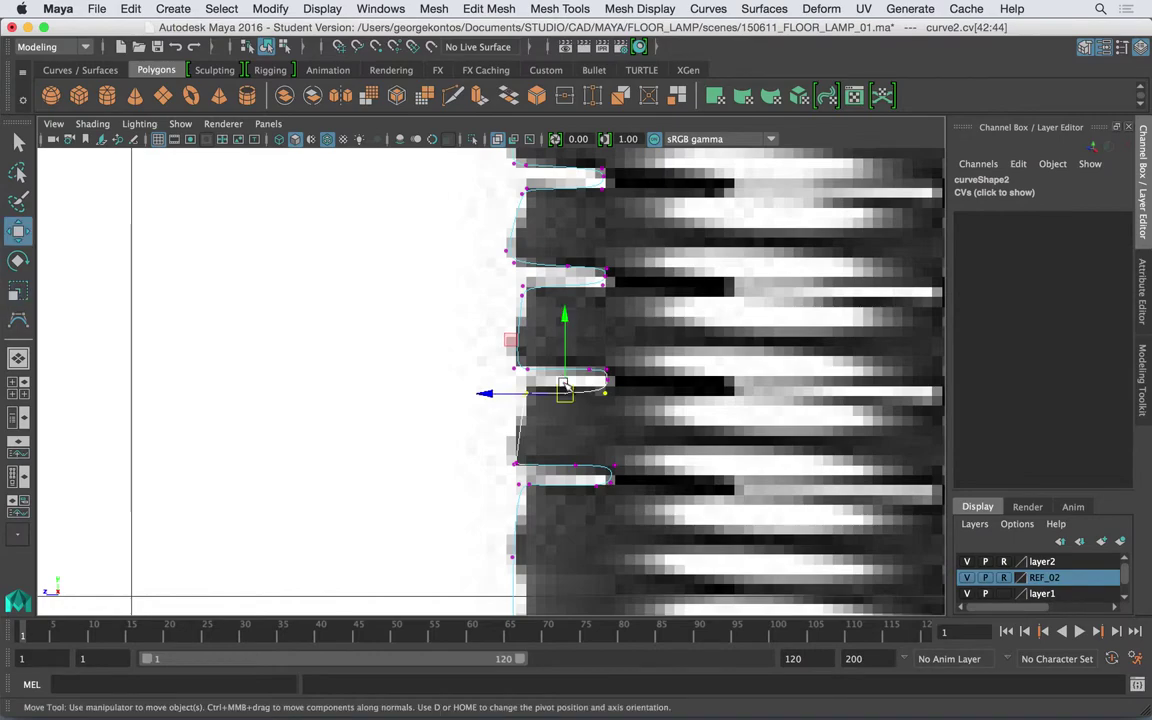
pyautogui.moveTo(565, 358); pyautogui.dragTo(572, 356)
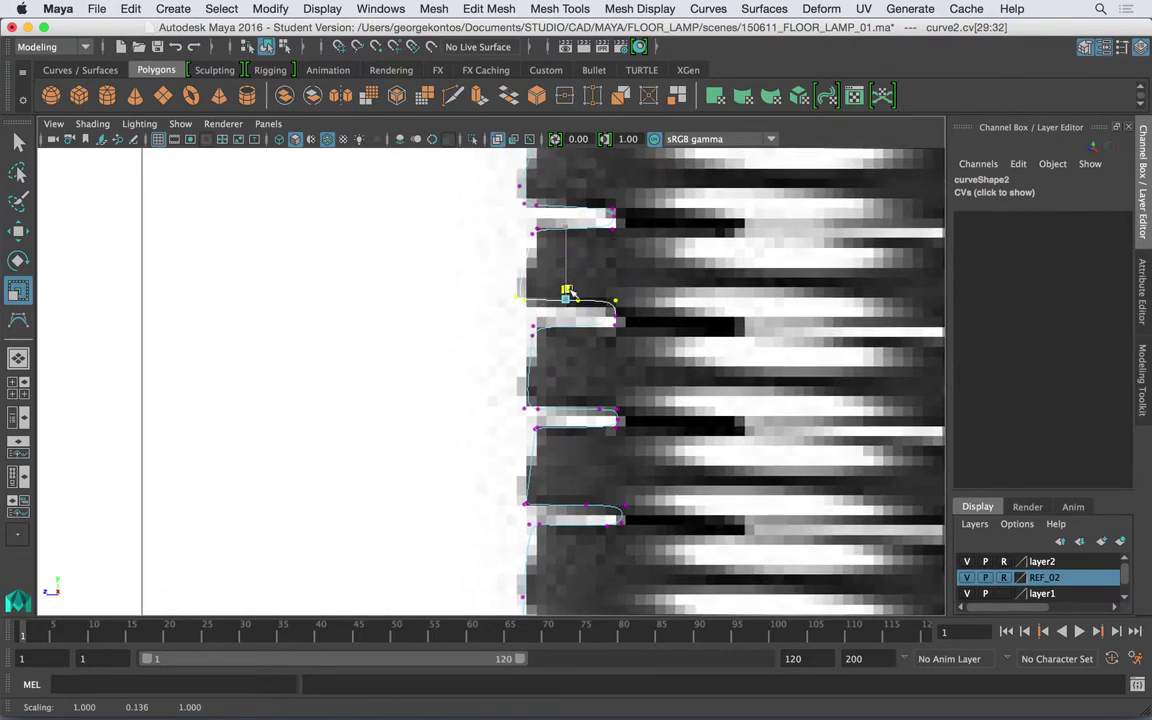
pyautogui.press('w')
pyautogui.moveTo(566, 260); pyautogui.dragTo(566, 260)
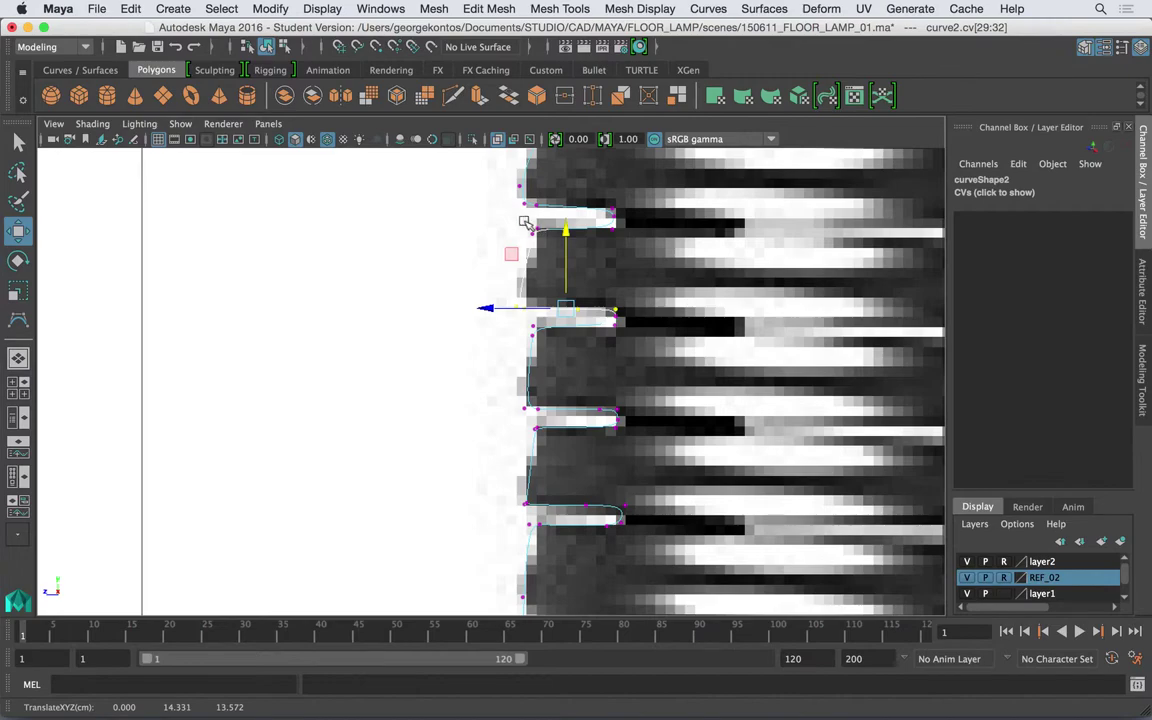
# Flatten the lower-edge CVs of the second groove from the top and align the topmost groove's upper-edge CVs with the reference image.
pyautogui.moveTo(523, 219); pyautogui.dragTo(628, 257)
pyautogui.press('r')
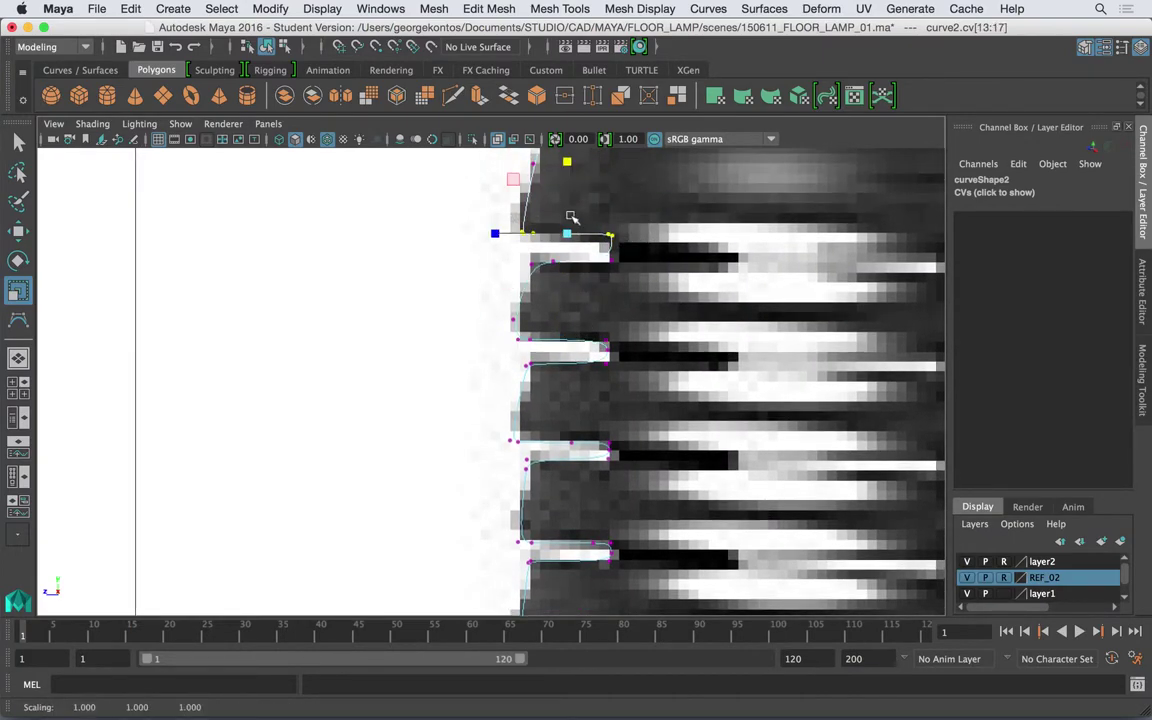
pyautogui.press('w')
pyautogui.moveTo(570, 184); pyautogui.dragTo(569, 190)
pyautogui.keyDown('alt'); pyautogui.moveTo(658, 276); pyautogui.dragTo(636, 270, button='middle'); pyautogui.keyUp('alt')
pyautogui.scroll(-6, 635, 270)
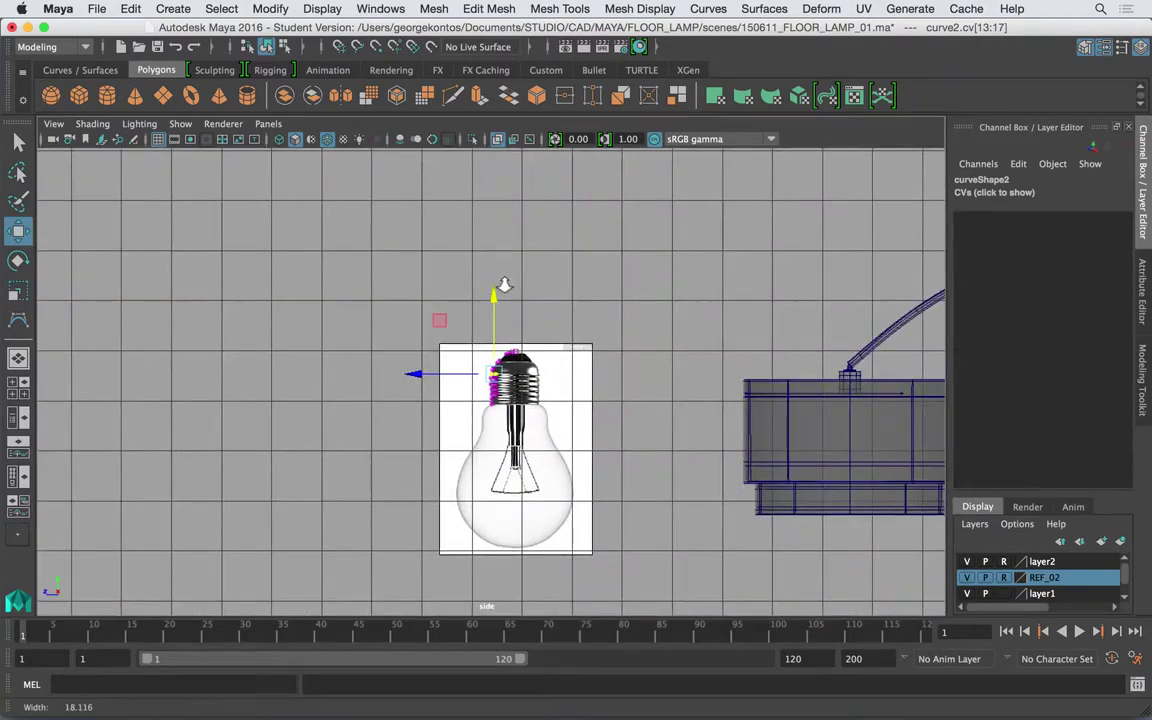
# Start a new CV curve beneath the screw cap and trace outward around the left shoulder of the glass neck.
pyautogui.scroll(6, 600, 371)
pyautogui.scroll(4, 600, 371)
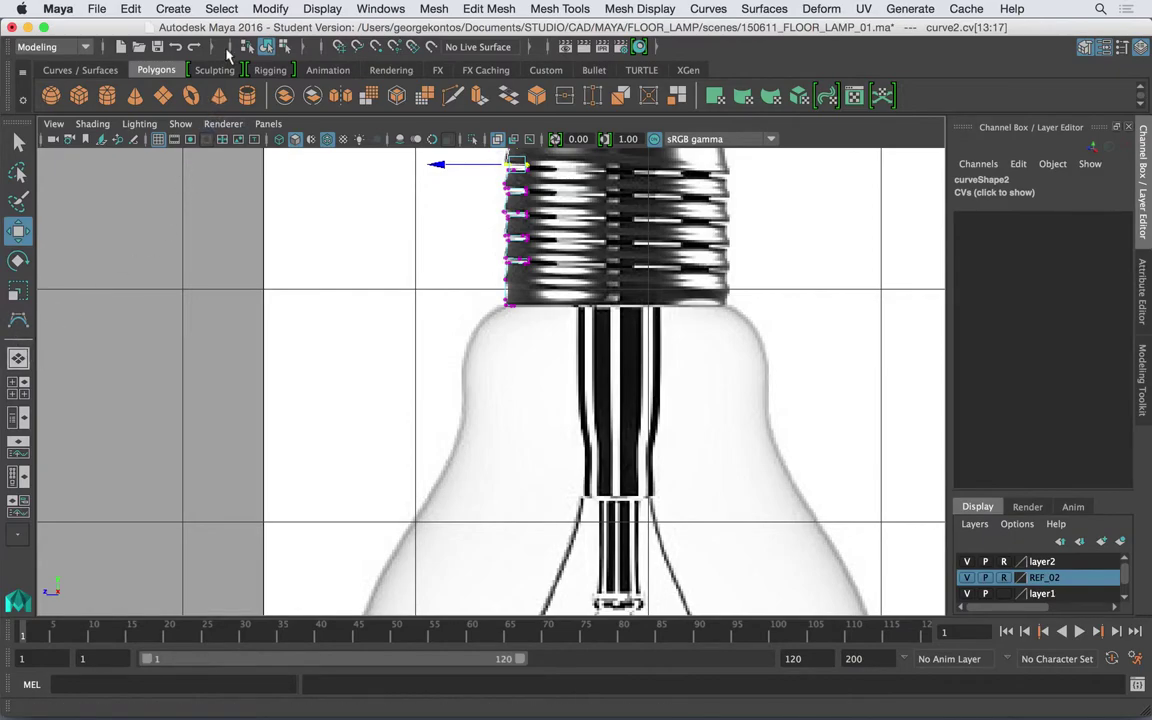
pyautogui.click(220, 8)
pyautogui.moveTo(262, 8)
pyautogui.moveTo(173, 8)
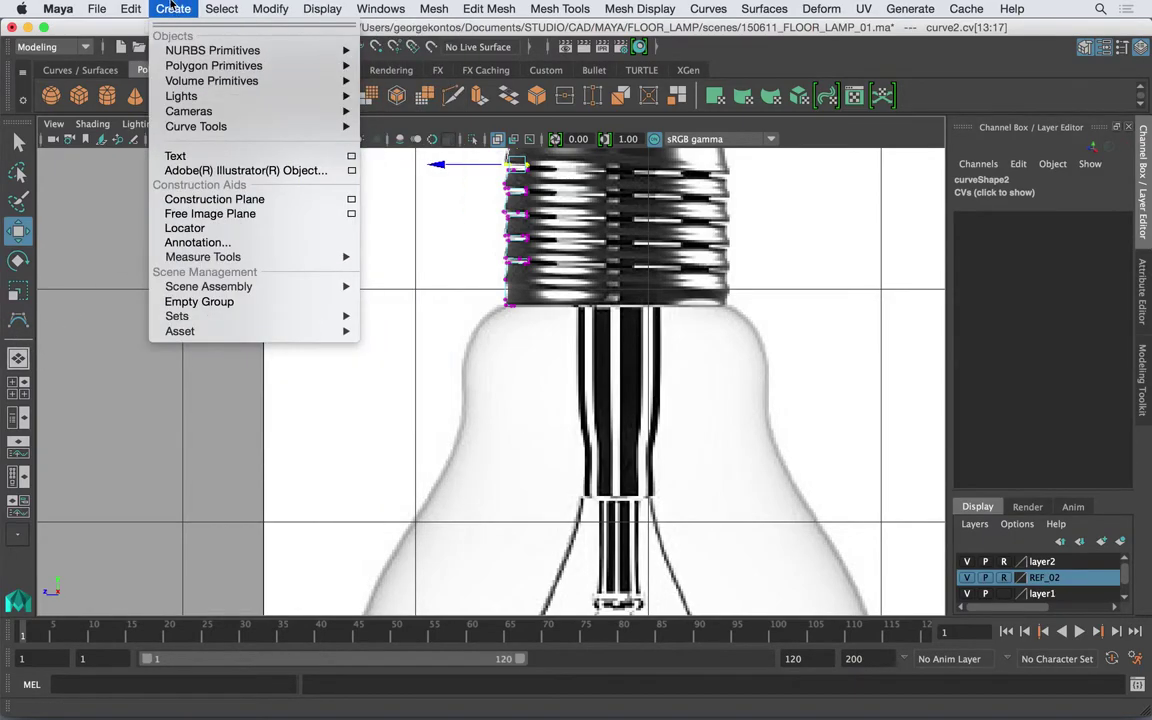
pyautogui.moveTo(247, 260)
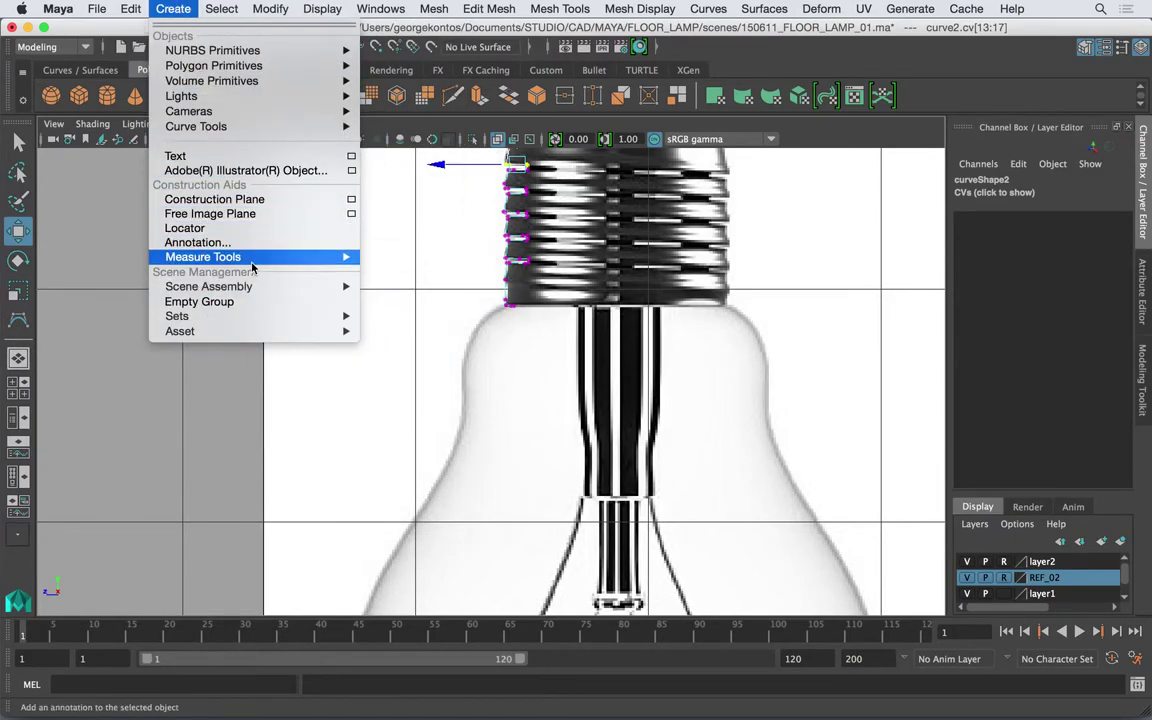
pyautogui.moveTo(231, 126)
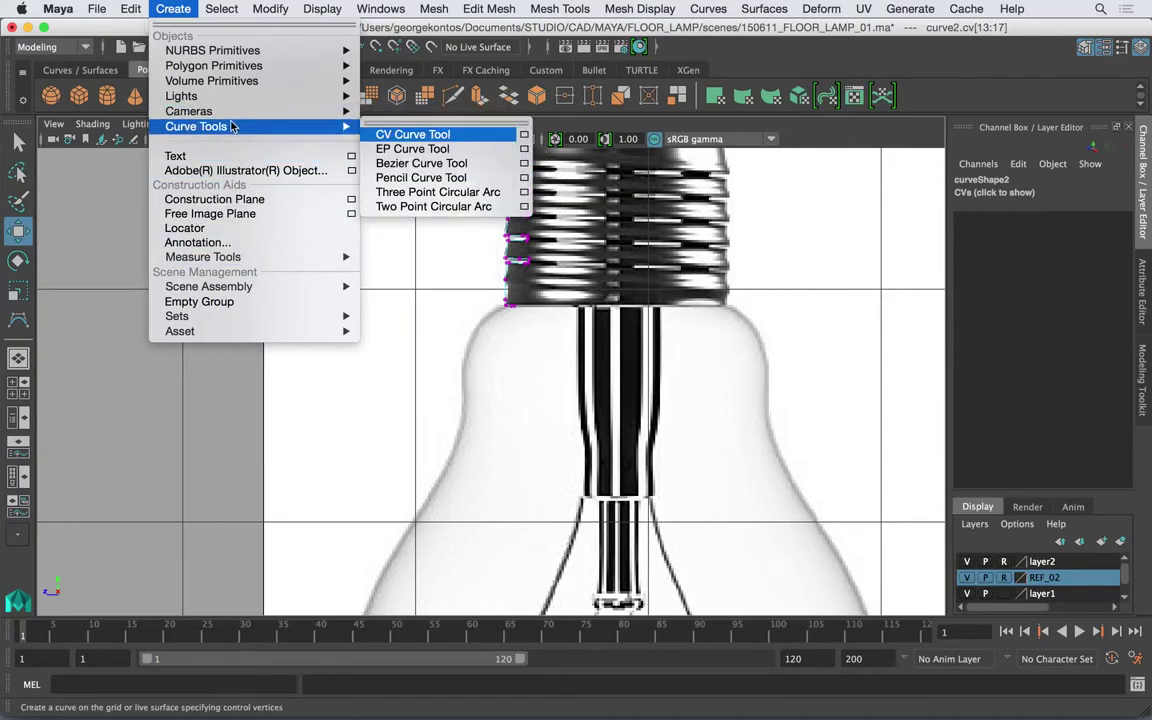
pyautogui.click(410, 135)
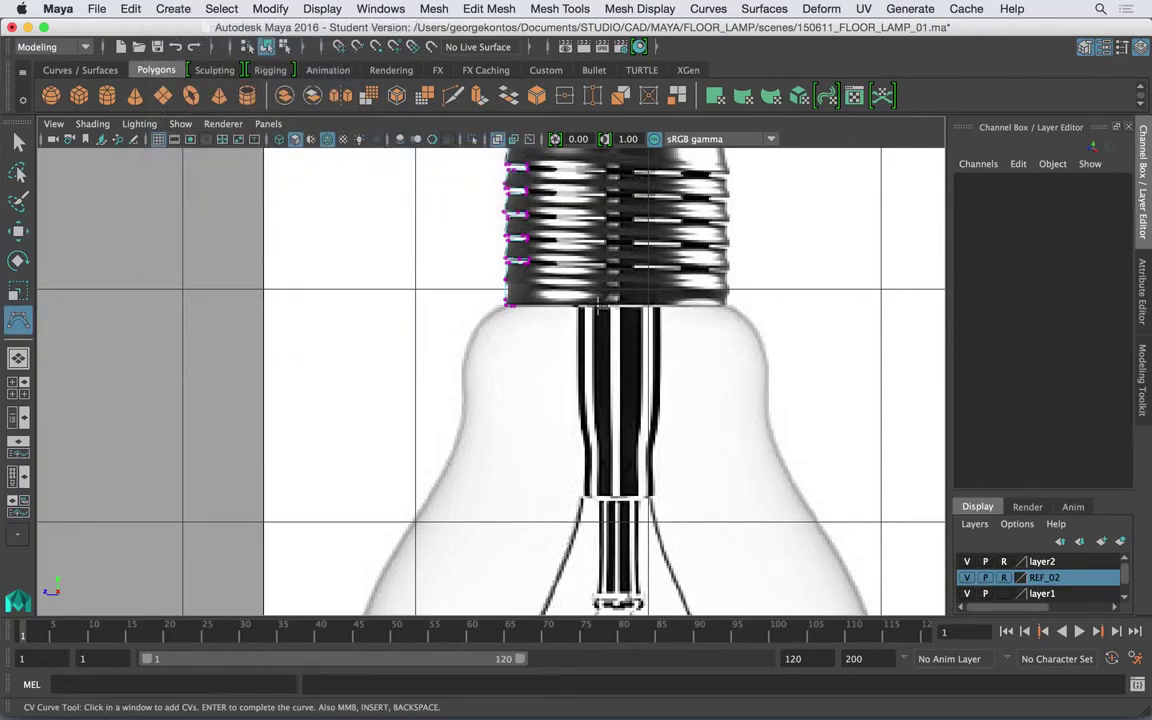
pyautogui.click(592, 307)
pyautogui.click(515, 306)
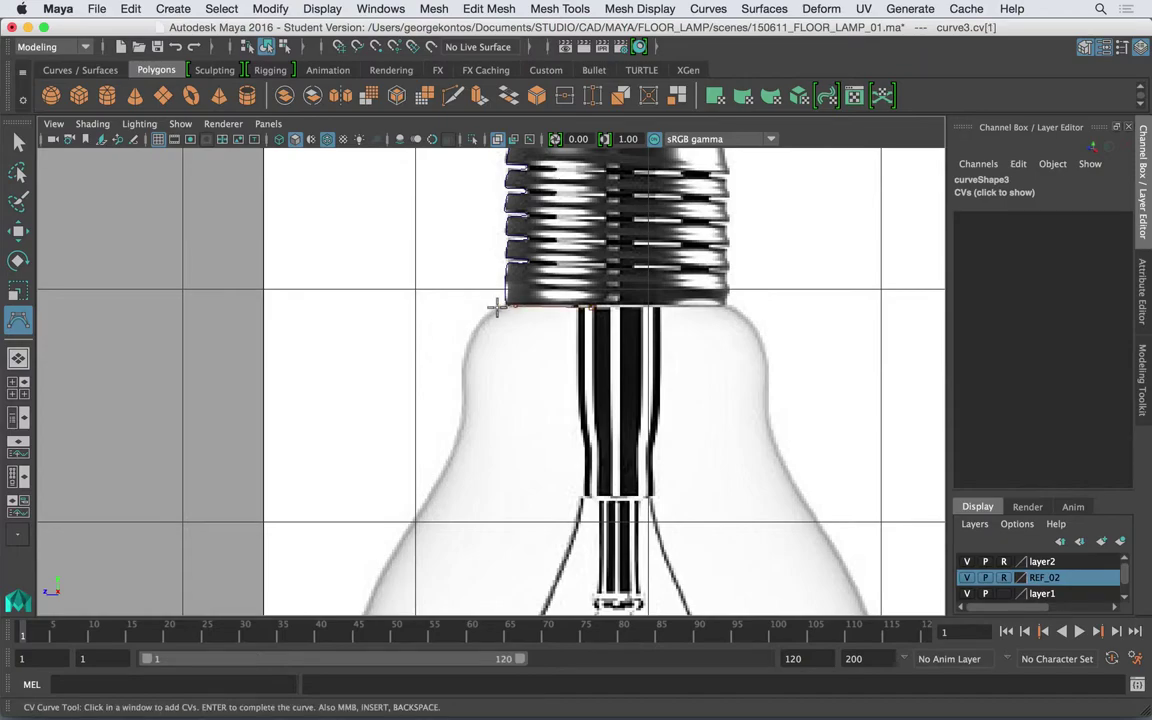
pyautogui.click(496, 308)
pyautogui.click(465, 327)
pyautogui.click(460, 355)
# Continue the glass curve down the left neck and along the widening side of the bulb.
pyautogui.keyDown('alt'); pyautogui.moveTo(460, 402); pyautogui.dragTo(537, 173, button='middle'); pyautogui.keyUp('alt')
pyautogui.click(460, 312)
pyautogui.click(471, 240)
pyautogui.click(441, 311)
pyautogui.click(421, 410)
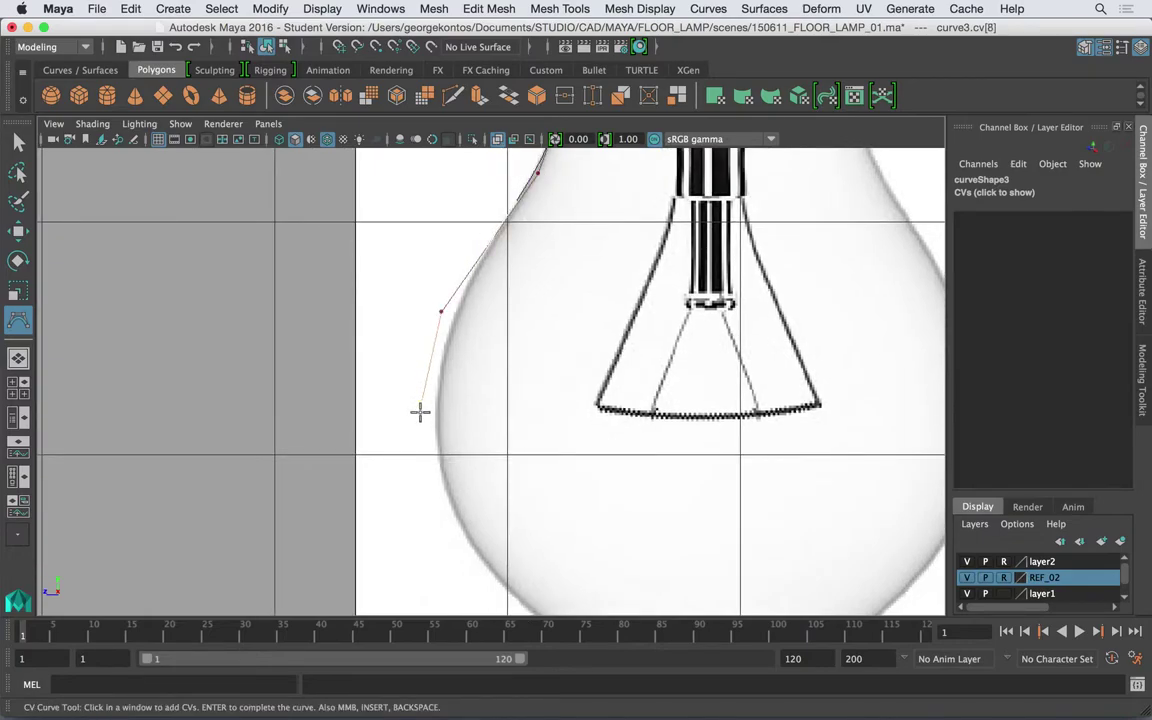
pyautogui.moveTo(420, 412); pyautogui.dragTo(427, 453)
# Trace the lower left of the glass to the bulb's bottom centre and complete the curve.
pyautogui.keyDown('alt'); pyautogui.moveTo(415, 387); pyautogui.dragTo(396, 229, button='middle'); pyautogui.keyUp('alt')
pyautogui.moveTo(424, 366); pyautogui.dragTo(460, 414)
pyautogui.moveTo(545, 496); pyautogui.dragTo(578, 500)
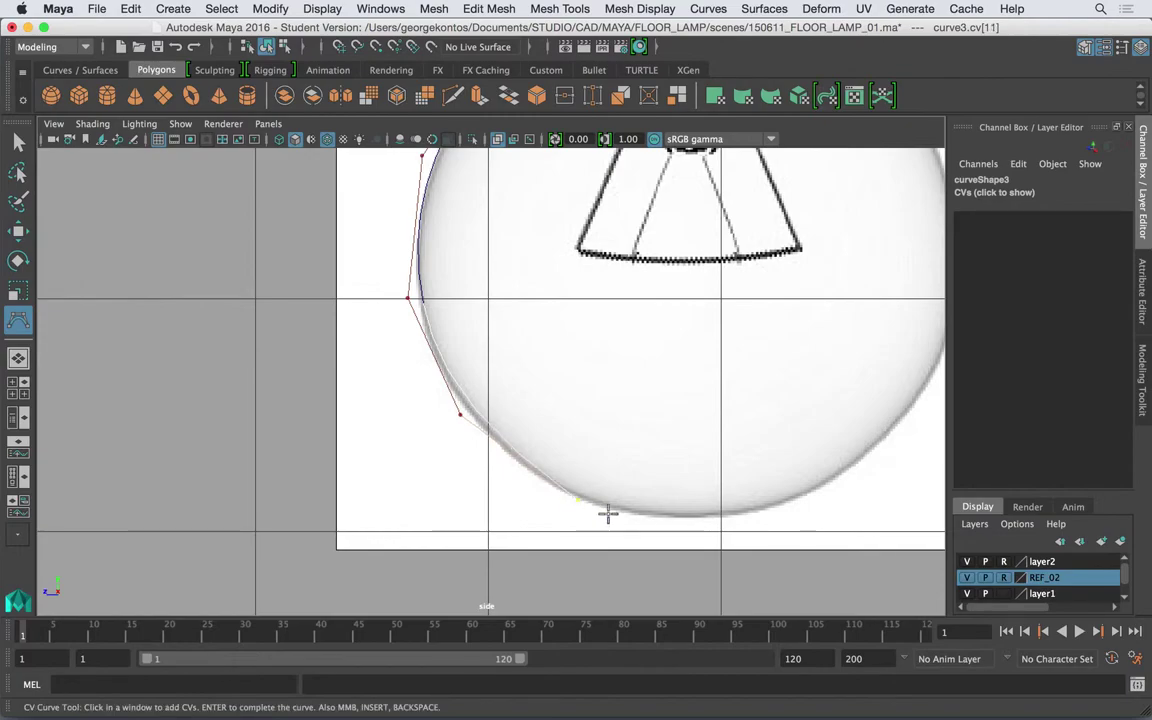
pyautogui.click(663, 517)
pyautogui.click(689, 517)
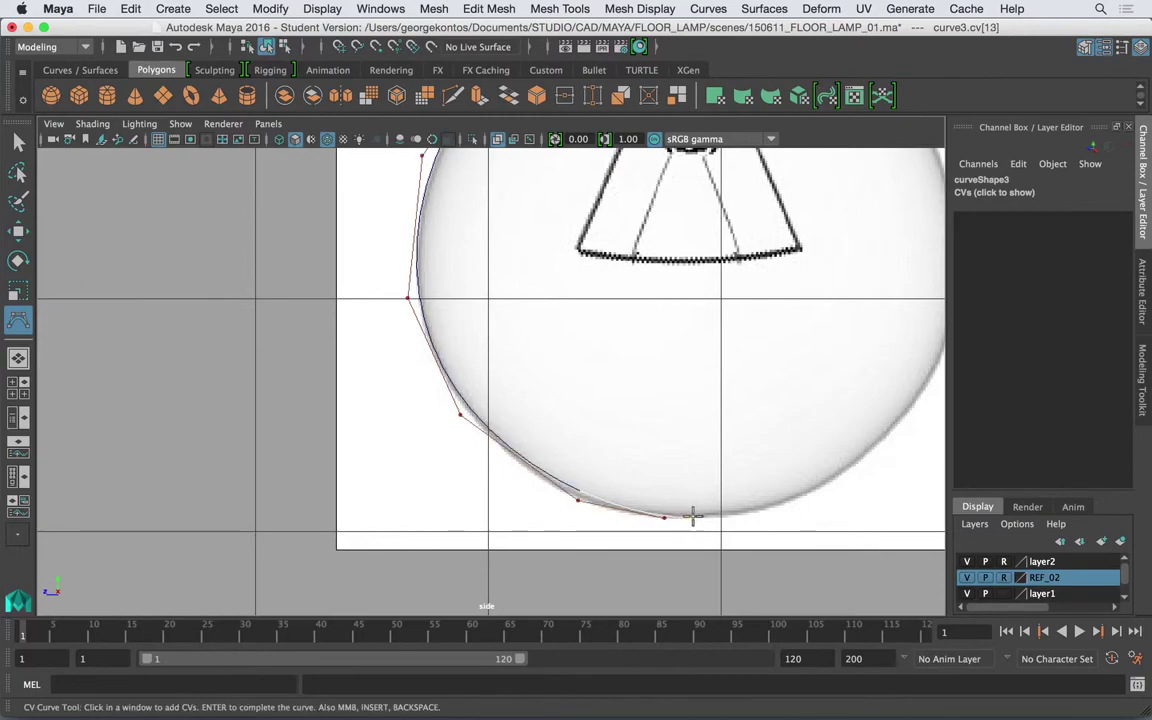
pyautogui.press('w')
# Switch the glass curve to control vertex editing and move its lower-left CV to about Y 11.112, Z 13.648.
pyautogui.moveTo(480, 292); pyautogui.dragTo(399, 282, button='right')
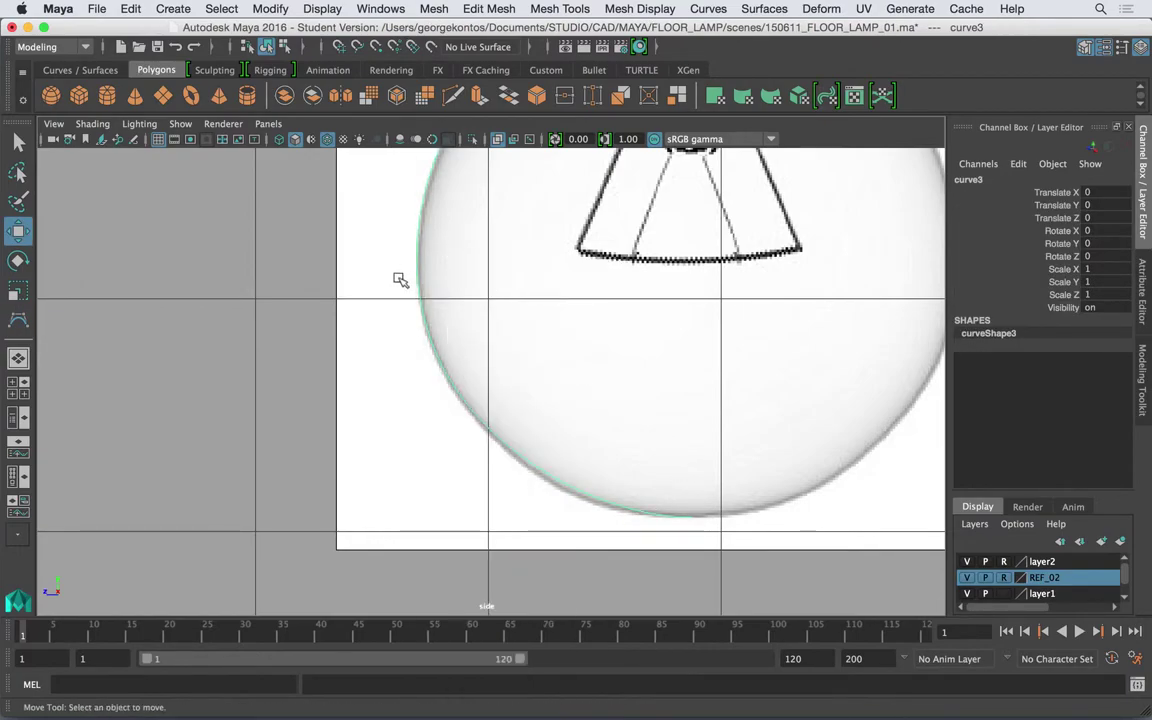
pyautogui.click(579, 502)
pyautogui.moveTo(582, 507); pyautogui.dragTo(574, 510)
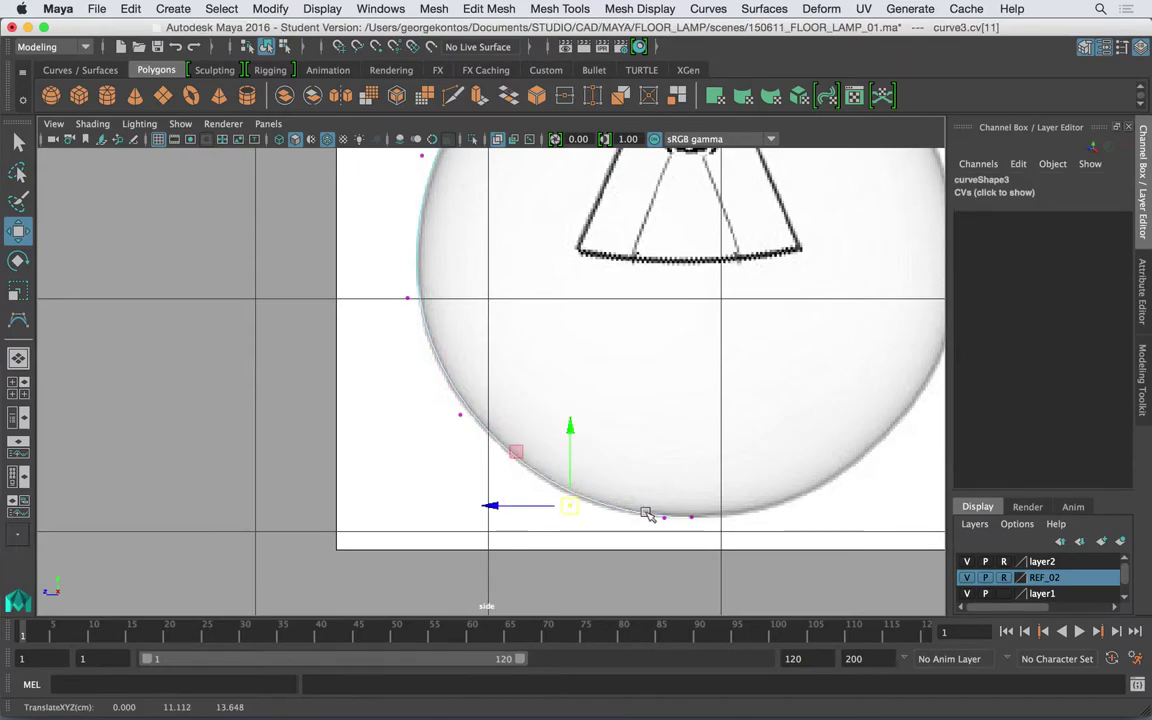
# Adjust the glass curve's CVs along the bulb's lower left and left side to follow the reference outline.
pyautogui.click(662, 518)
pyautogui.click(460, 414)
pyautogui.moveTo(461, 414); pyautogui.dragTo(461, 415)
pyautogui.keyDown('alt'); pyautogui.moveTo(473, 386); pyautogui.dragTo(525, 525, button='middle'); pyautogui.keyUp('alt')
pyautogui.click(460, 437)
pyautogui.moveTo(460, 437); pyautogui.dragTo(461, 436)
pyautogui.keyDown('alt'); pyautogui.moveTo(461, 437); pyautogui.dragTo(504, 381, button='middle'); pyautogui.keyUp('alt')
pyautogui.click(485, 361)
# Adjust the CVs along the left neck, placing the one at the neck's base at about Y 13.391, Z 13.803.
pyautogui.keyDown('alt'); pyautogui.moveTo(512, 300); pyautogui.dragTo(535, 401, button='middle'); pyautogui.keyUp('alt')
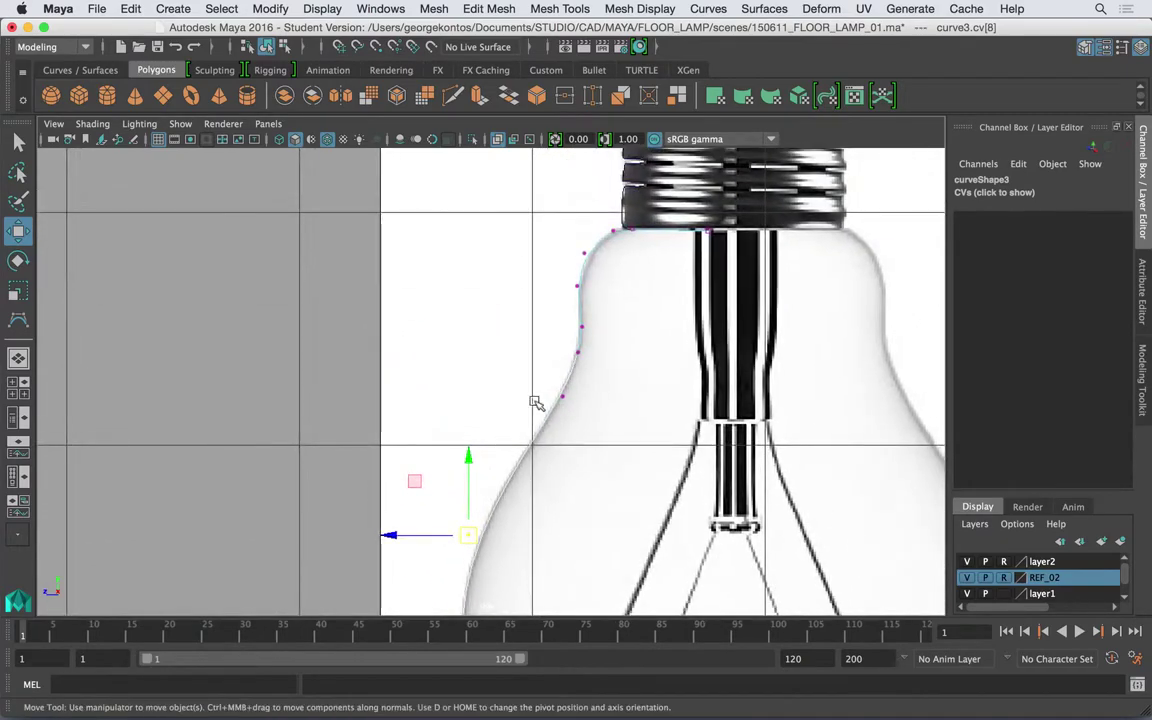
pyautogui.click(564, 399)
pyautogui.click(577, 352)
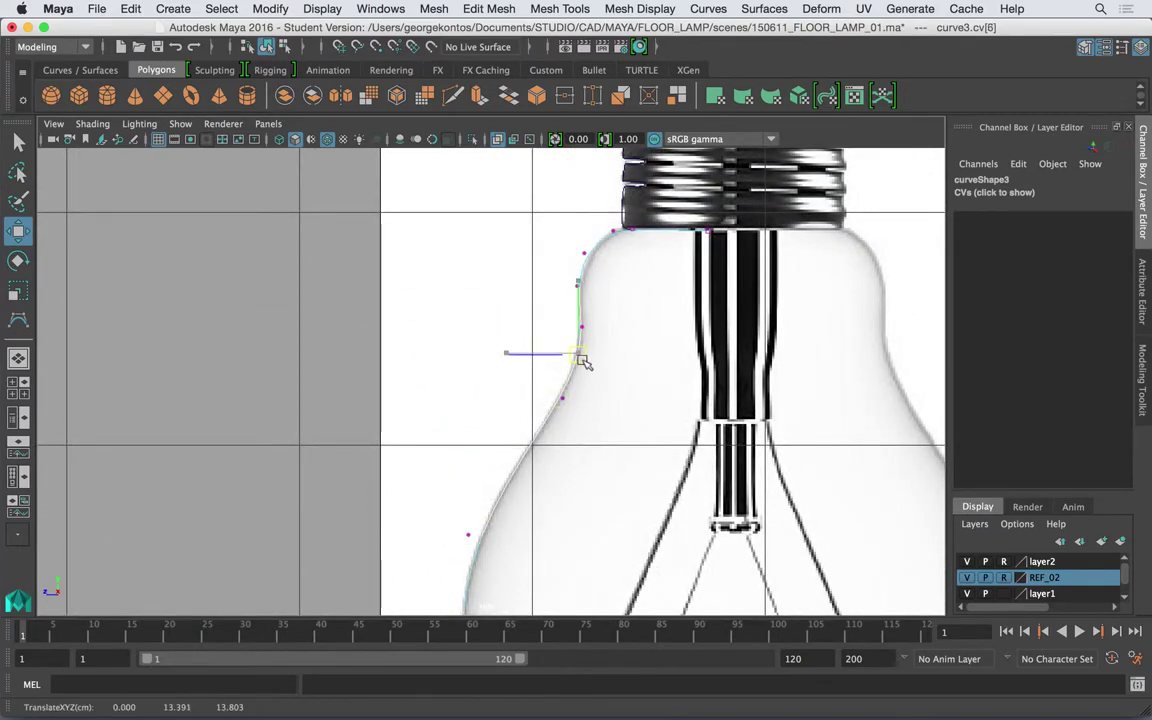
# Move the curve's first CV to about Y 13.923, Z 13.380 and fit the shoulder CVs, one at about Y 13.823, Z 13.765.
pyautogui.keyDown('alt'); pyautogui.moveTo(609, 324); pyautogui.dragTo(599, 379, button='middle'); pyautogui.keyUp('alt')
pyautogui.click(705, 285)
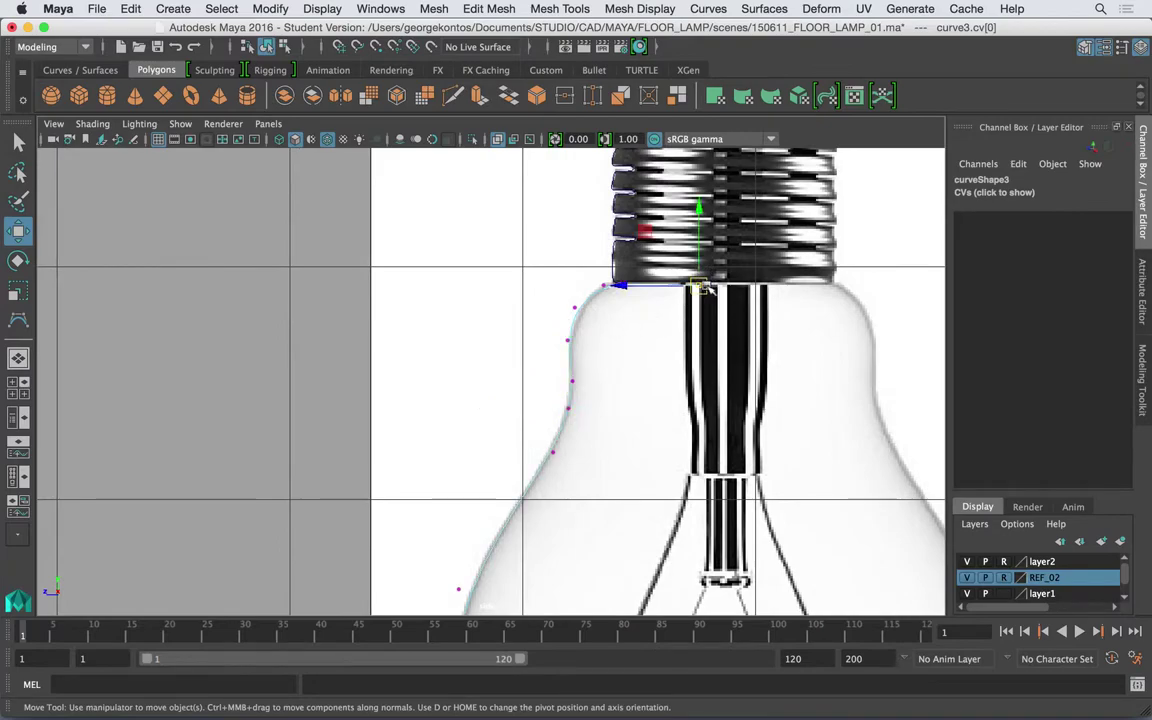
pyautogui.moveTo(705, 285); pyautogui.dragTo(674, 287)
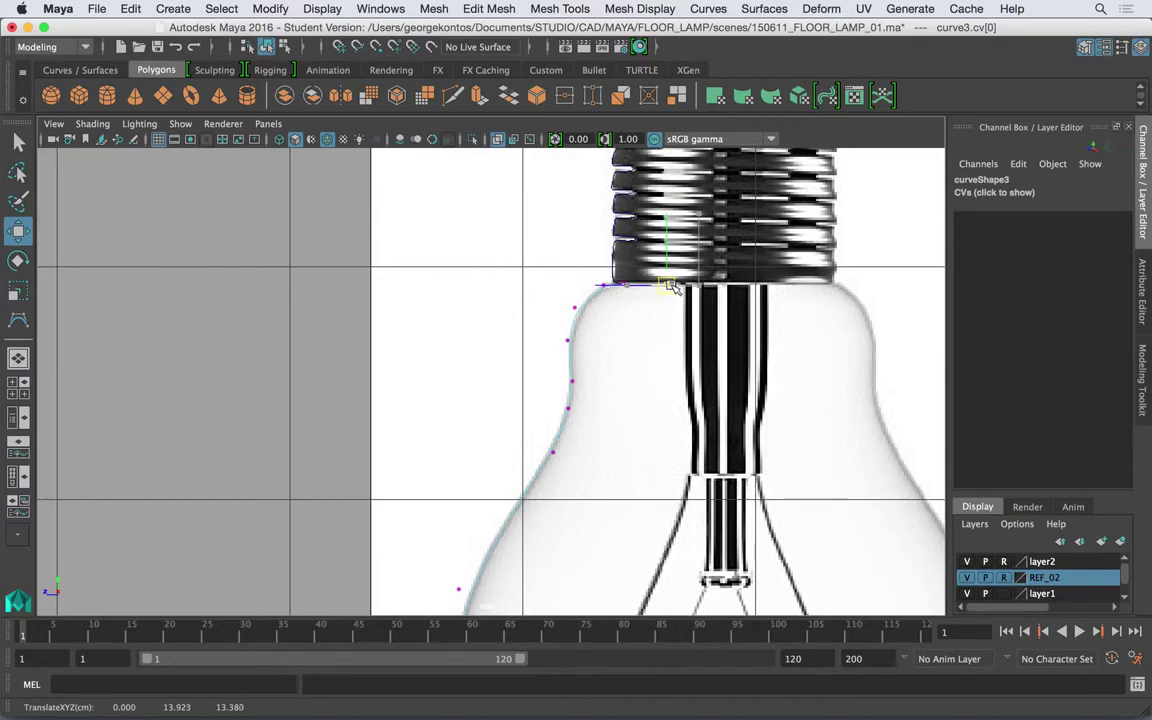
pyautogui.click(604, 287)
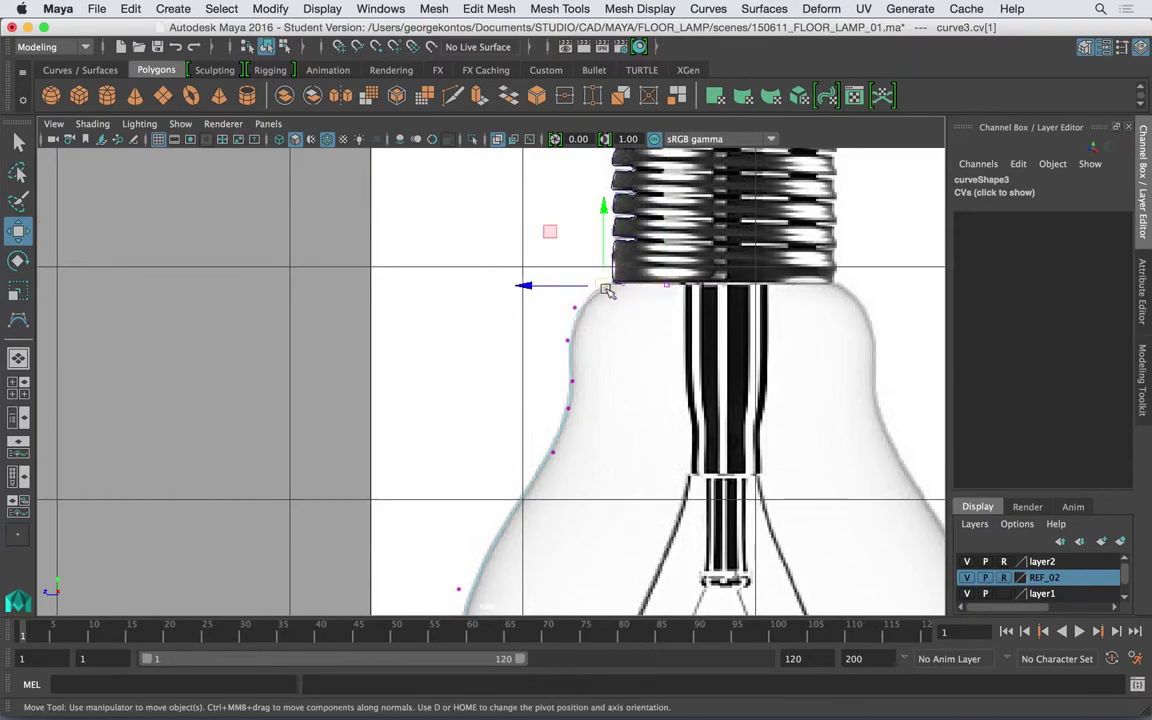
pyautogui.click(575, 308)
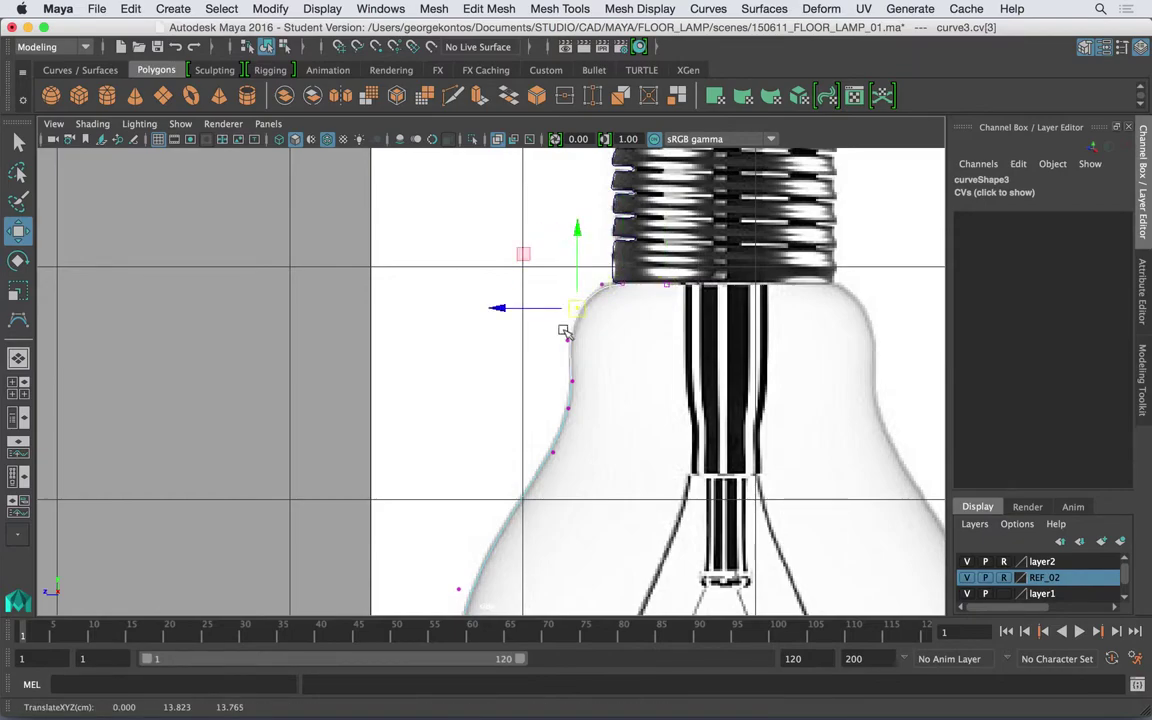
pyautogui.click(566, 335)
# Leave control vertex editing on the glass curve and check its outline against the whole bulb reference.
pyautogui.scroll(-5, 494, 354)
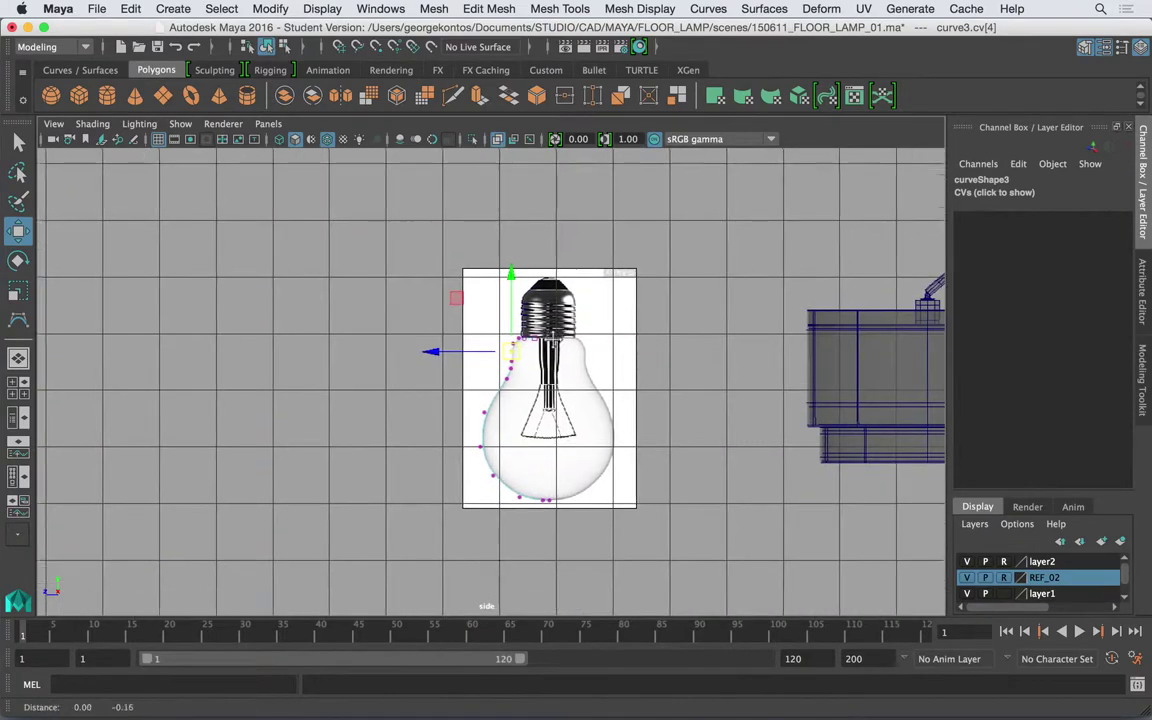
pyautogui.moveTo(504, 296); pyautogui.dragTo(584, 267, button='right')
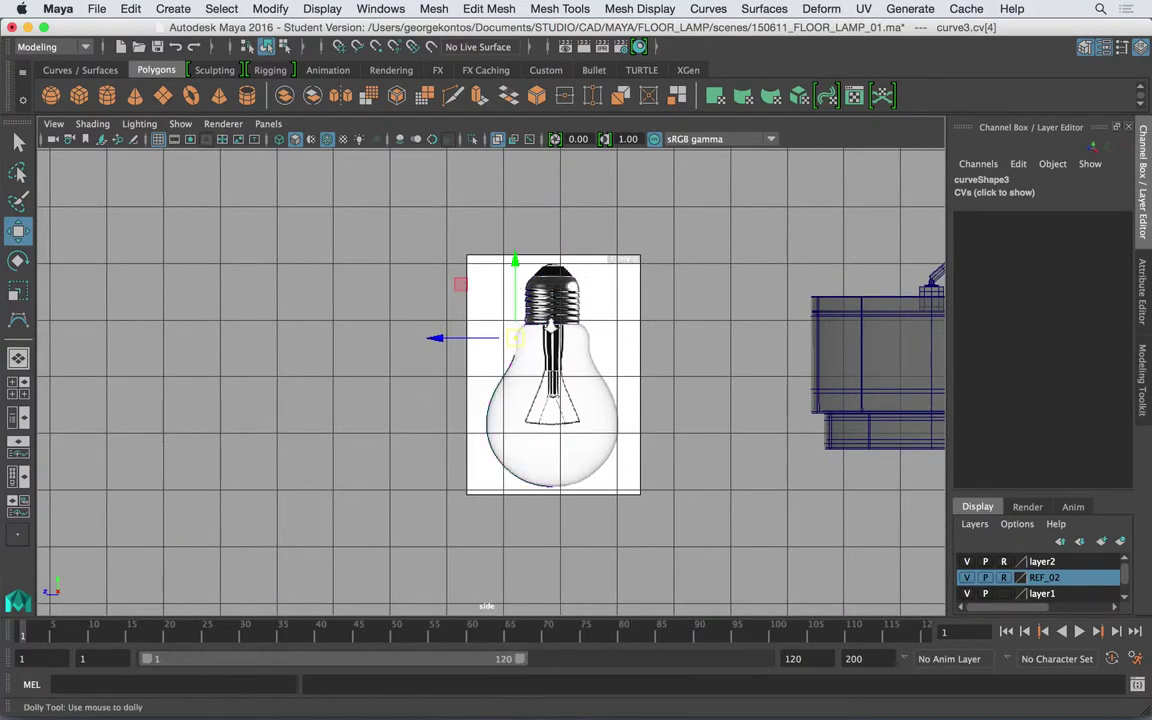
pyautogui.scroll(5, 490, 380)
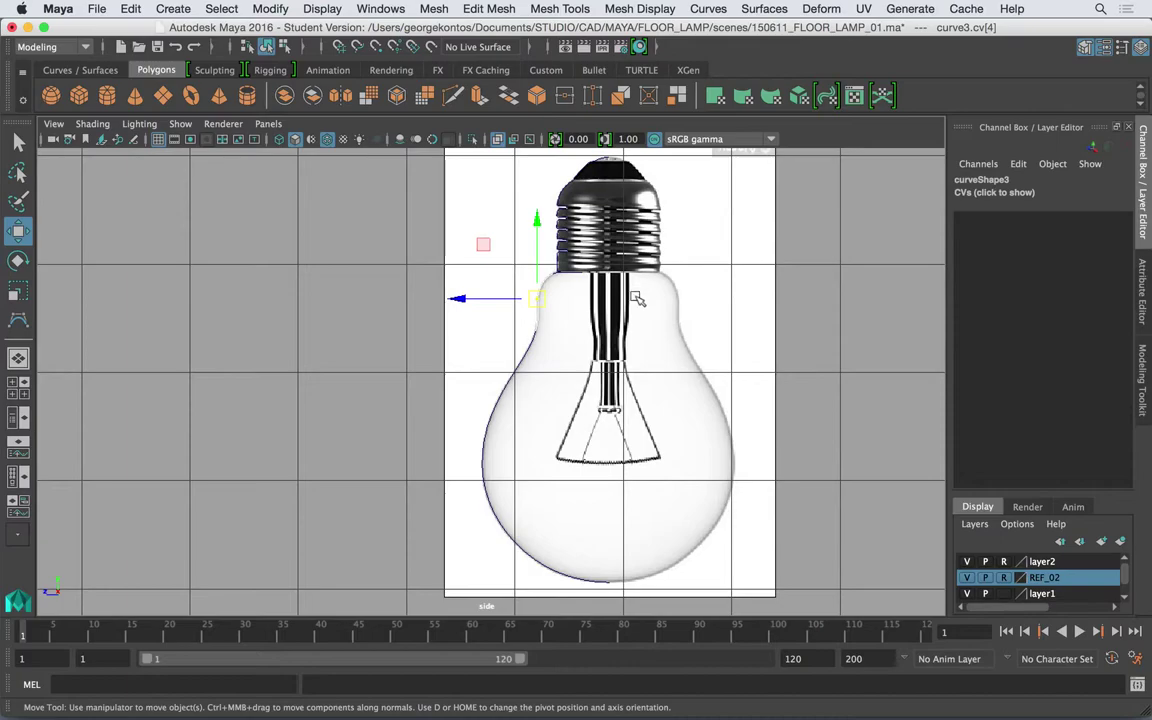
pyautogui.keyDown('alt'); pyautogui.moveTo(632, 315); pyautogui.dragTo(603, 335, button='middle'); pyautogui.keyUp('alt')
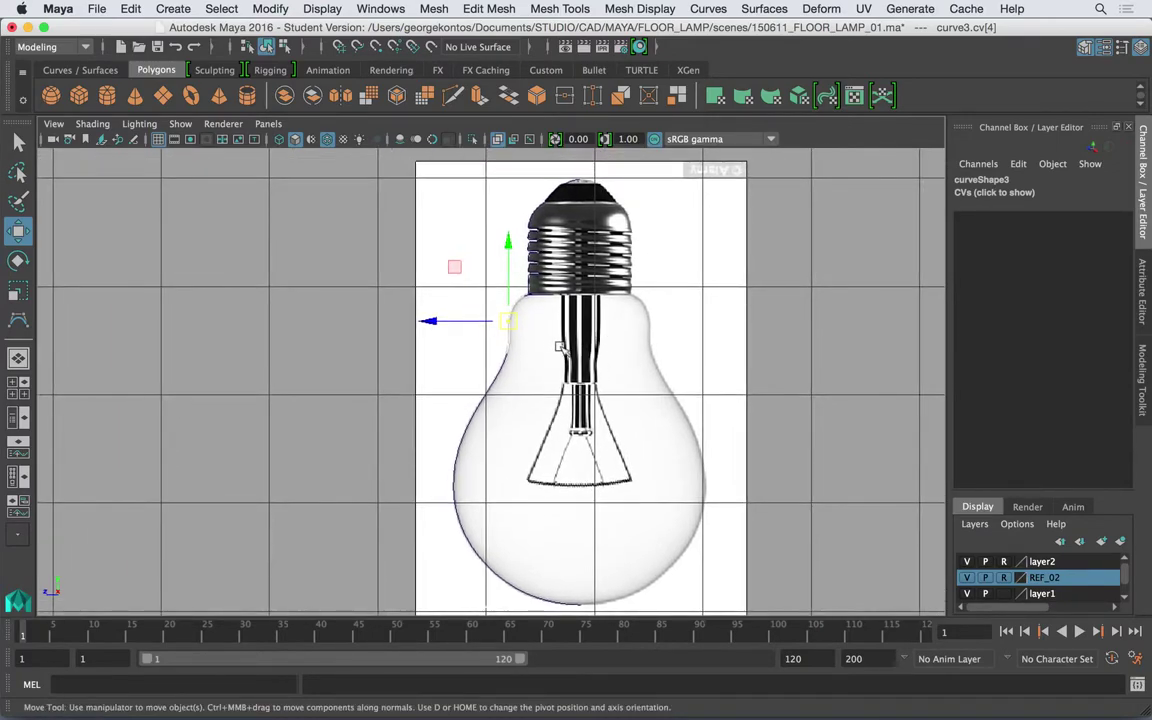
# Switch to the perspective view and return to object mode with the whole glass curve selected.
pyautogui.press('space')
pyautogui.moveTo(571, 340); pyautogui.dragTo(551, 361)
pyautogui.keyDown('alt'); pyautogui.moveTo(335, 411); pyautogui.dragTo(414, 414, button='right'); pyautogui.keyUp('alt')
pyautogui.keyDown('alt'); pyautogui.moveTo(414, 414); pyautogui.dragTo(500, 398, button='middle'); pyautogui.keyUp('alt')
pyautogui.keyDown('alt'); pyautogui.moveTo(500, 398); pyautogui.dragTo(480, 412); pyautogui.keyUp('alt')
pyautogui.keyDown('alt'); pyautogui.moveTo(480, 412); pyautogui.dragTo(522, 406, button='right'); pyautogui.keyUp('alt')
pyautogui.keyDown('alt'); pyautogui.moveTo(522, 406); pyautogui.dragTo(538, 384, button='middle'); pyautogui.keyUp('alt')
pyautogui.keyDown('alt'); pyautogui.moveTo(538, 384); pyautogui.dragTo(556, 413); pyautogui.keyUp('alt')
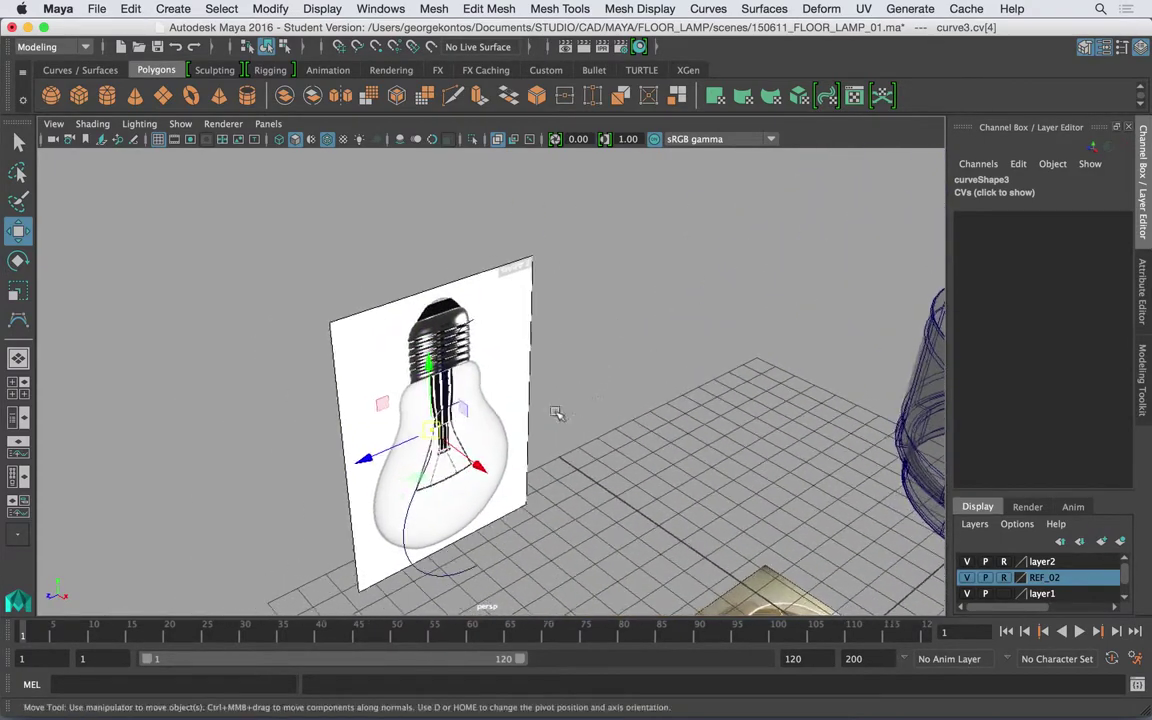
pyautogui.keyDown('alt'); pyautogui.moveTo(562, 516); pyautogui.dragTo(573, 455, button='middle'); pyautogui.keyUp('alt')
pyautogui.keyDown('alt'); pyautogui.moveTo(573, 455); pyautogui.dragTo(668, 456, button='right'); pyautogui.keyUp('alt')
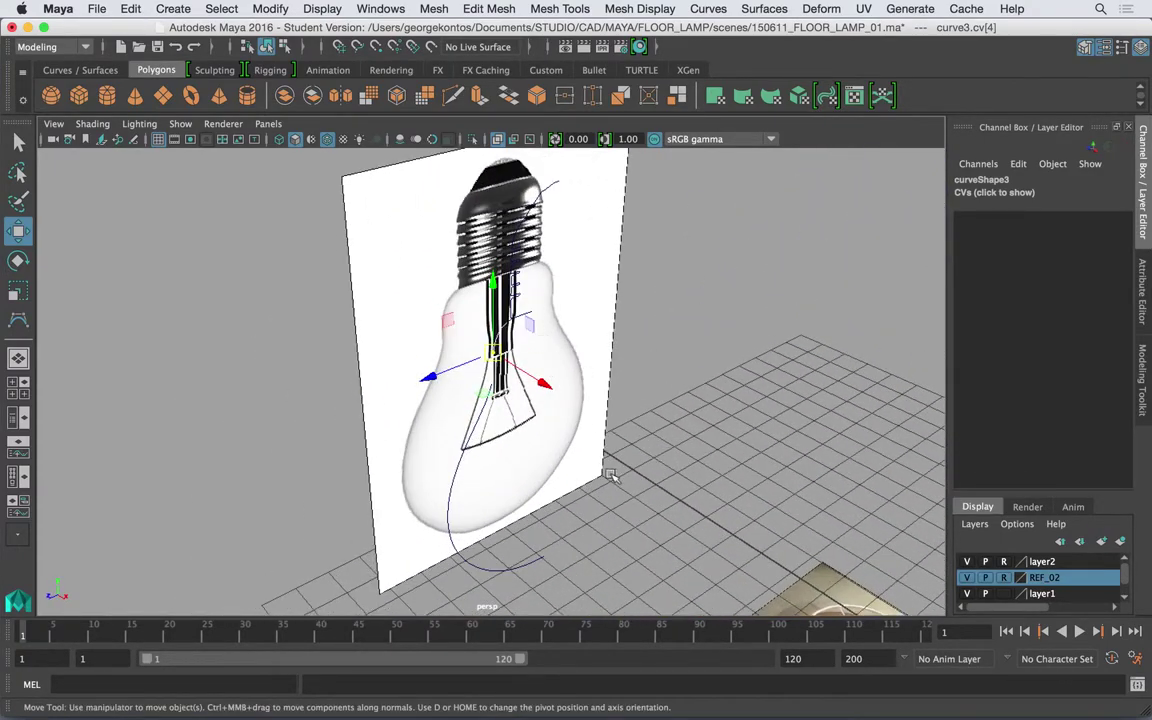
pyautogui.keyDown('alt'); pyautogui.moveTo(611, 476); pyautogui.dragTo(588, 469); pyautogui.keyUp('alt')
pyautogui.press('F8')
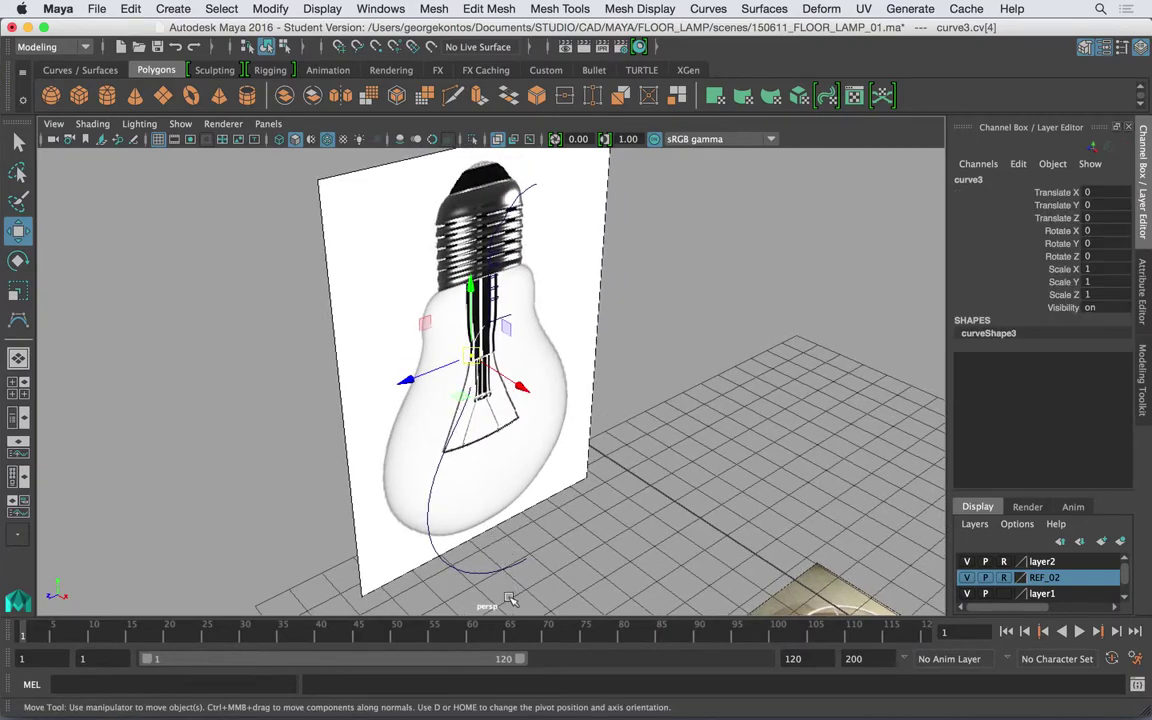
pyautogui.keyDown('alt'); pyautogui.moveTo(549, 527); pyautogui.dragTo(543, 523); pyautogui.keyUp('alt')
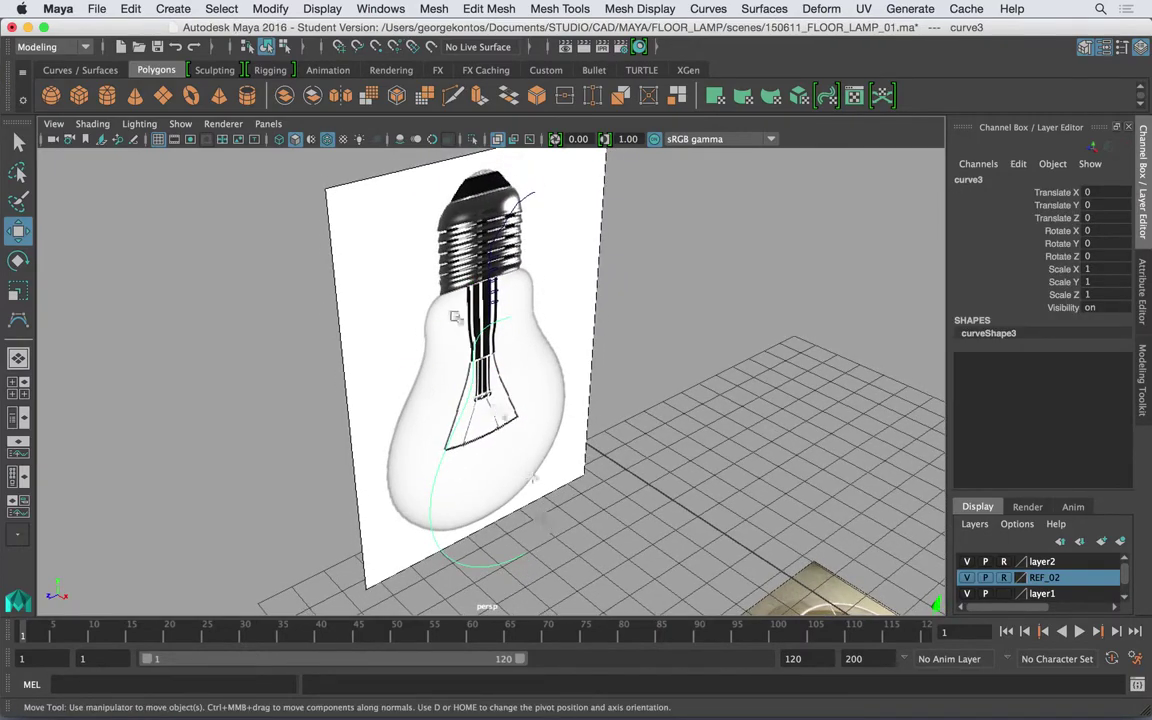
# Center the glass curve's pivot and snap it along the curve to its bottom end point.
pyautogui.click(172, 9)
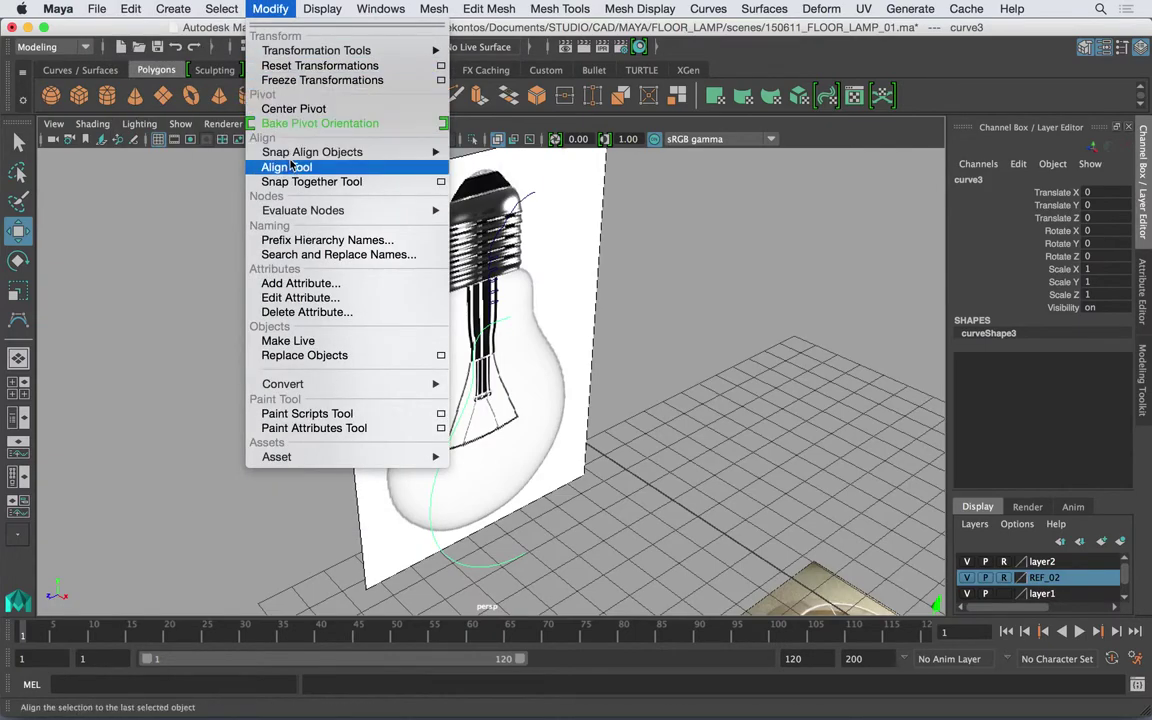
pyautogui.click(294, 108)
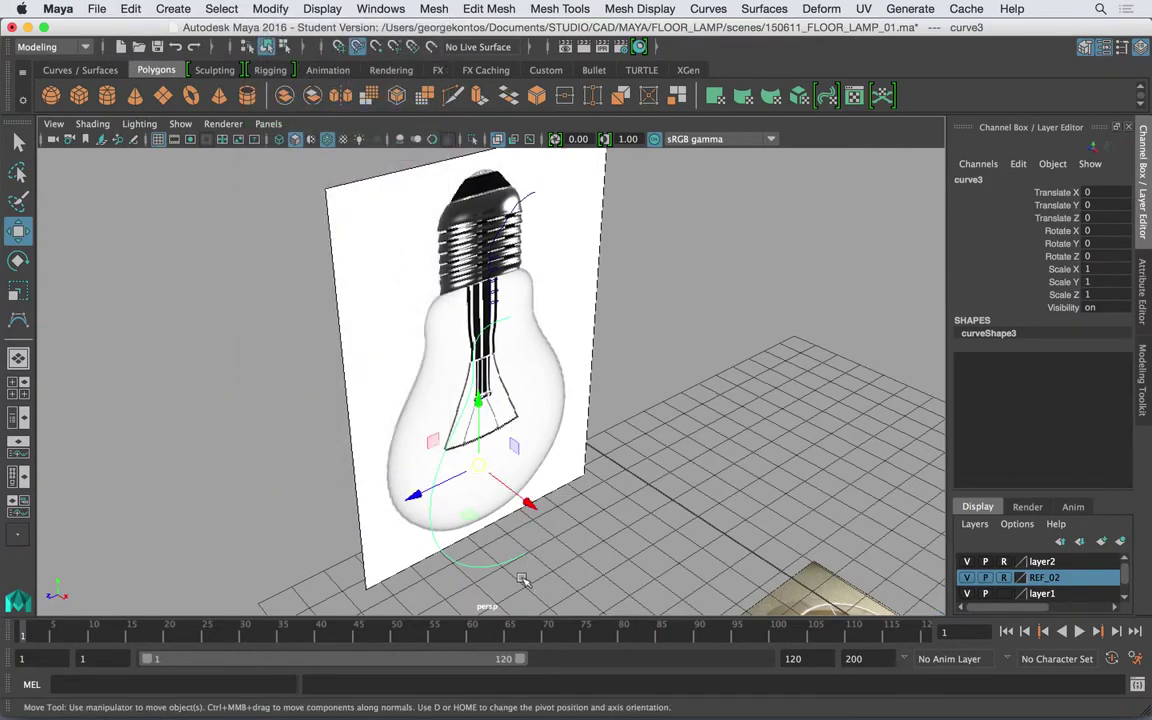
pyautogui.press('d')
pyautogui.moveTo(520, 568); pyautogui.dragTo(550, 543, button='middle')
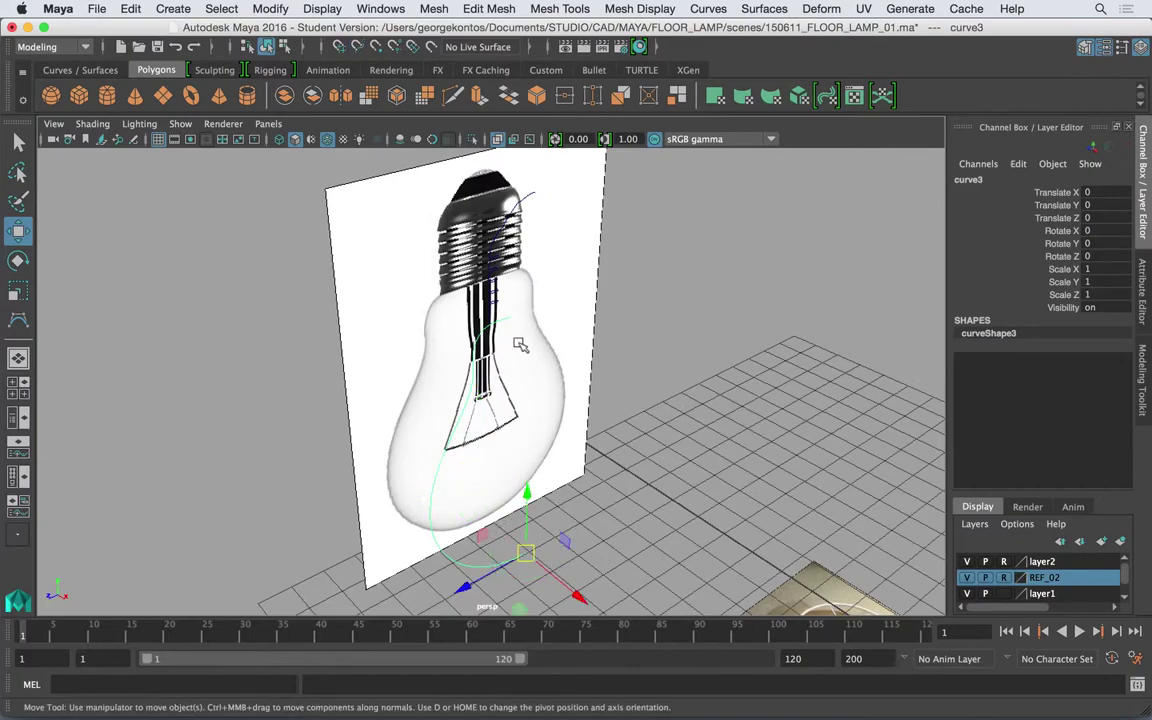
# Revolve the glass curve 360 degrees about the Y axis with polygon output in quads.
pyautogui.click(488, 9)
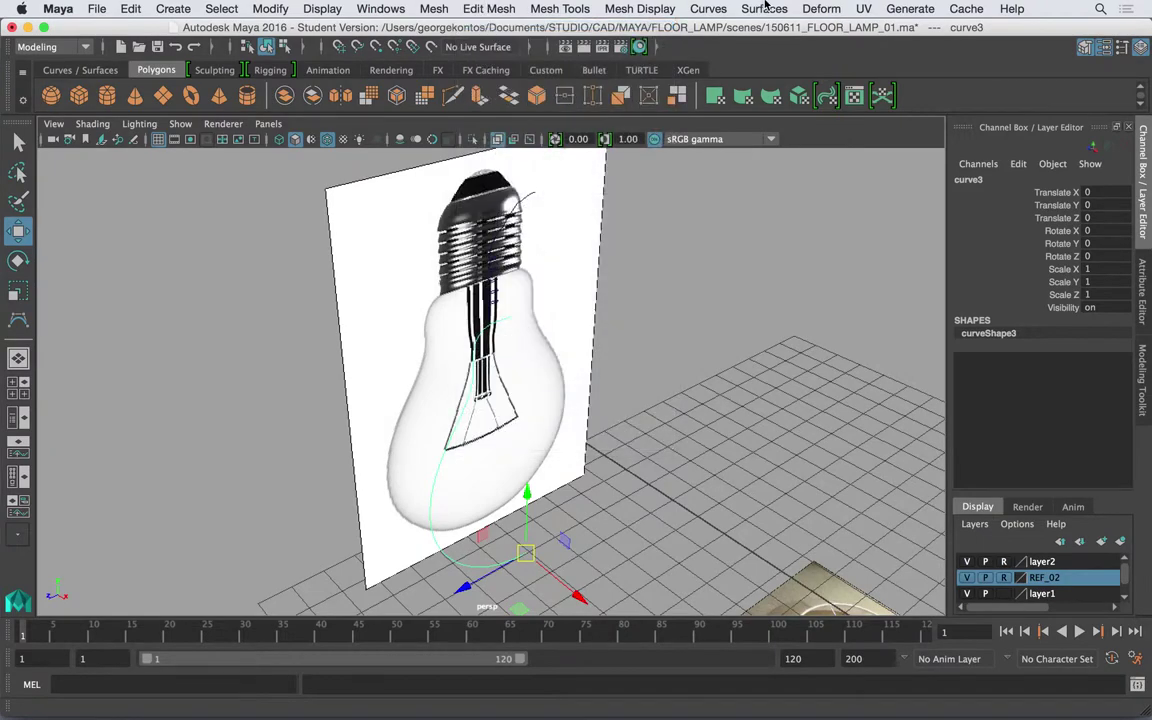
pyautogui.click(764, 8)
pyautogui.click(906, 80)
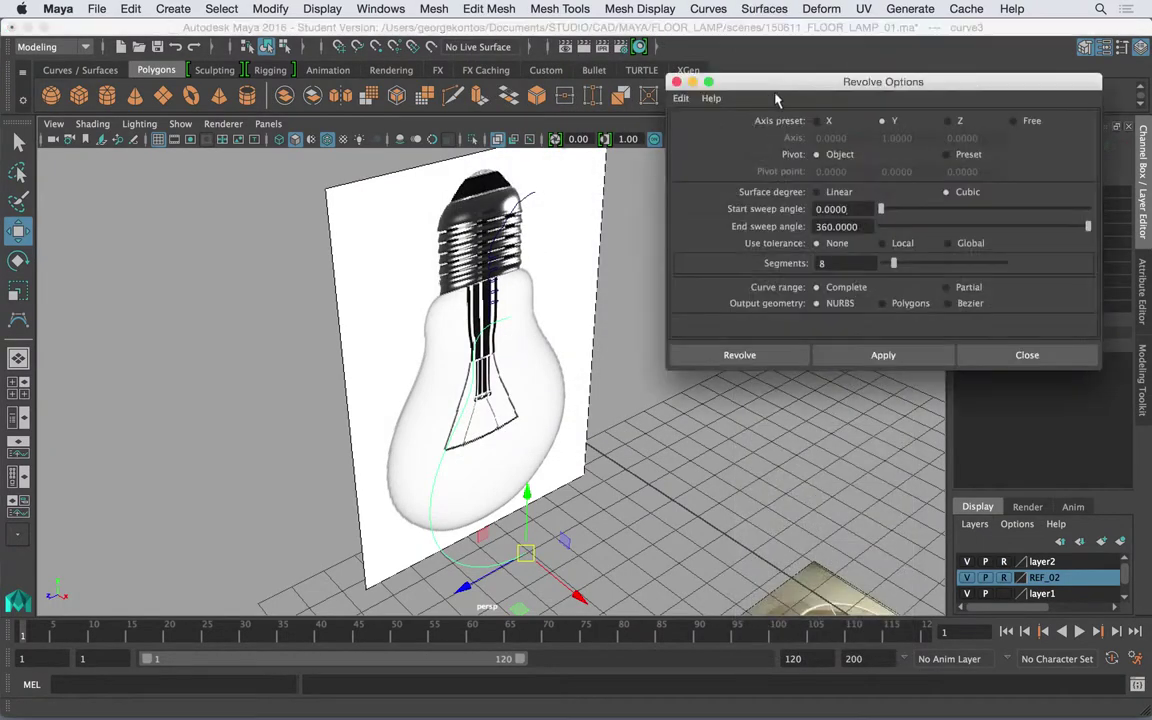
pyautogui.moveTo(762, 76); pyautogui.dragTo(732, 47)
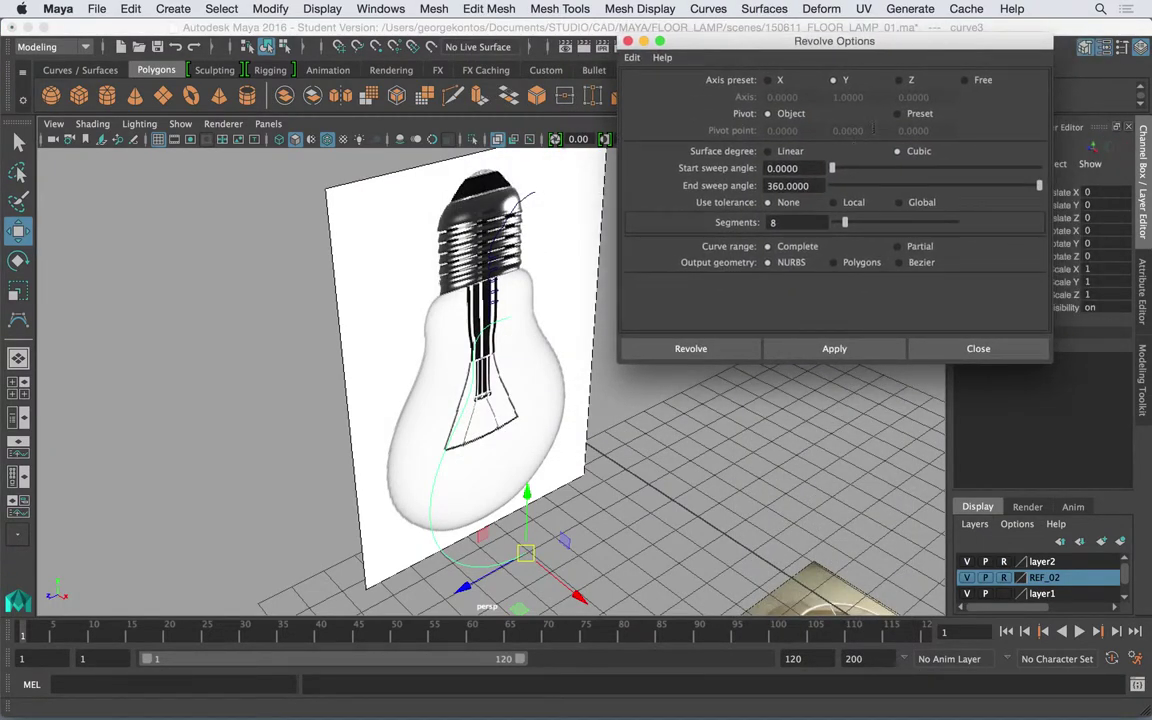
pyautogui.keyDown('alt'); pyautogui.moveTo(553, 470); pyautogui.dragTo(563, 522); pyautogui.keyUp('alt')
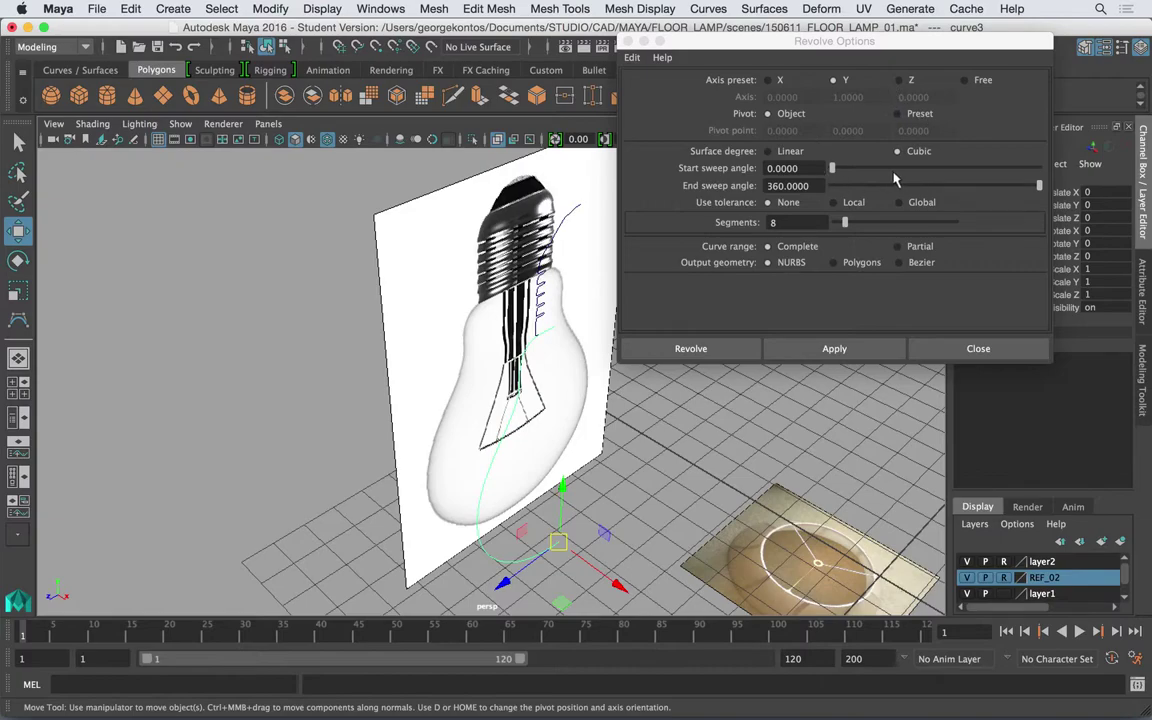
pyautogui.click(866, 263)
pyautogui.scroll(-5, 945, 180)
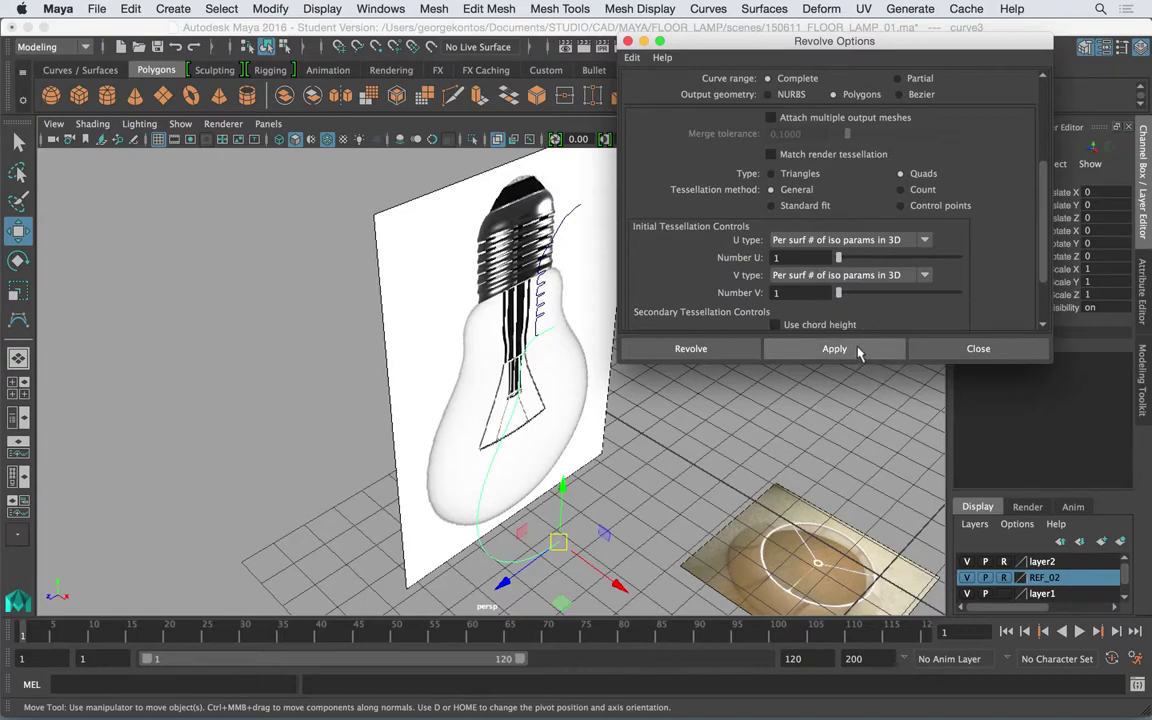
pyautogui.click(834, 349)
pyautogui.scroll(-3, 547, 427)
pyautogui.keyDown('alt'); pyautogui.moveTo(540, 425); pyautogui.dragTo(432, 411); pyautogui.keyUp('alt')
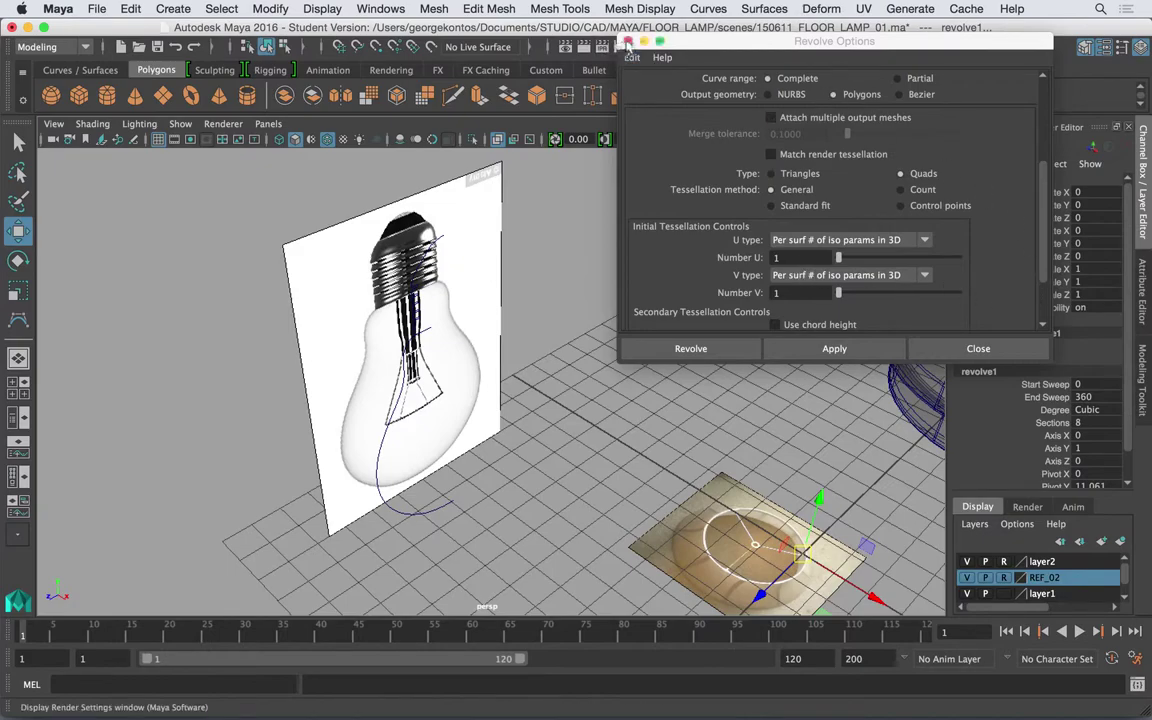
pyautogui.click(629, 41)
# Set the revolved glass mesh's tessellation to U Number 31 and V Number 14.
pyautogui.click(1010, 359)
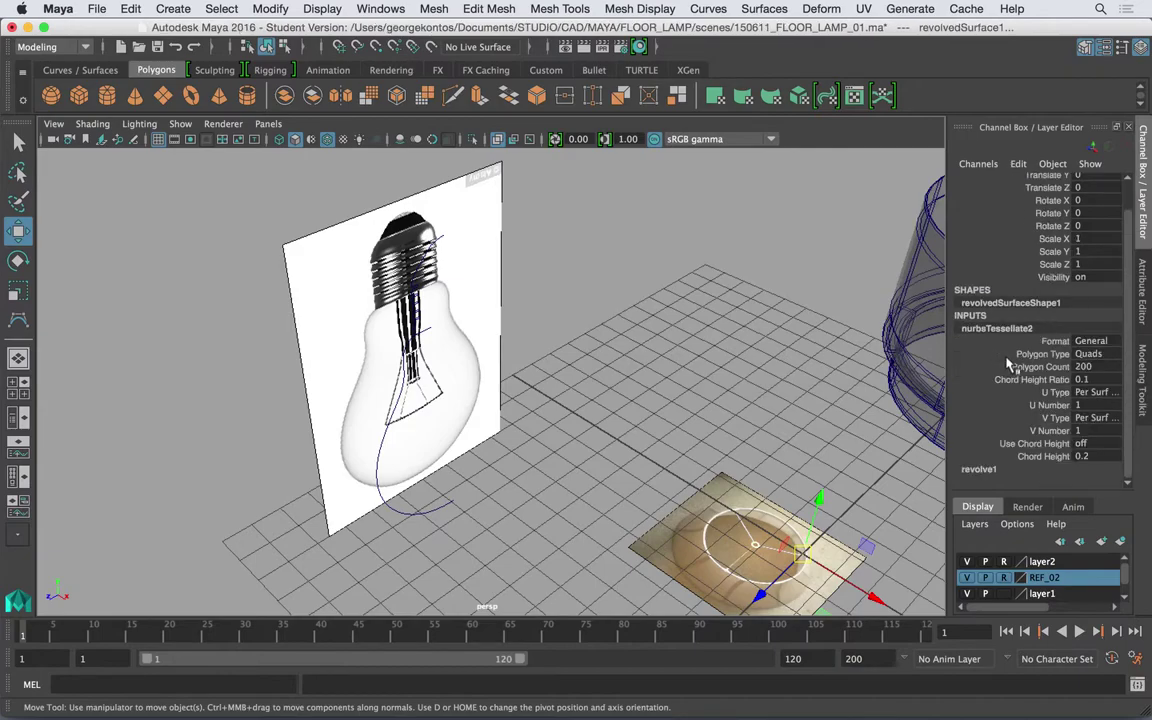
pyautogui.click(1048, 404)
pyautogui.moveTo(812, 372); pyautogui.dragTo(872, 393, button='middle')
pyautogui.click(1050, 430)
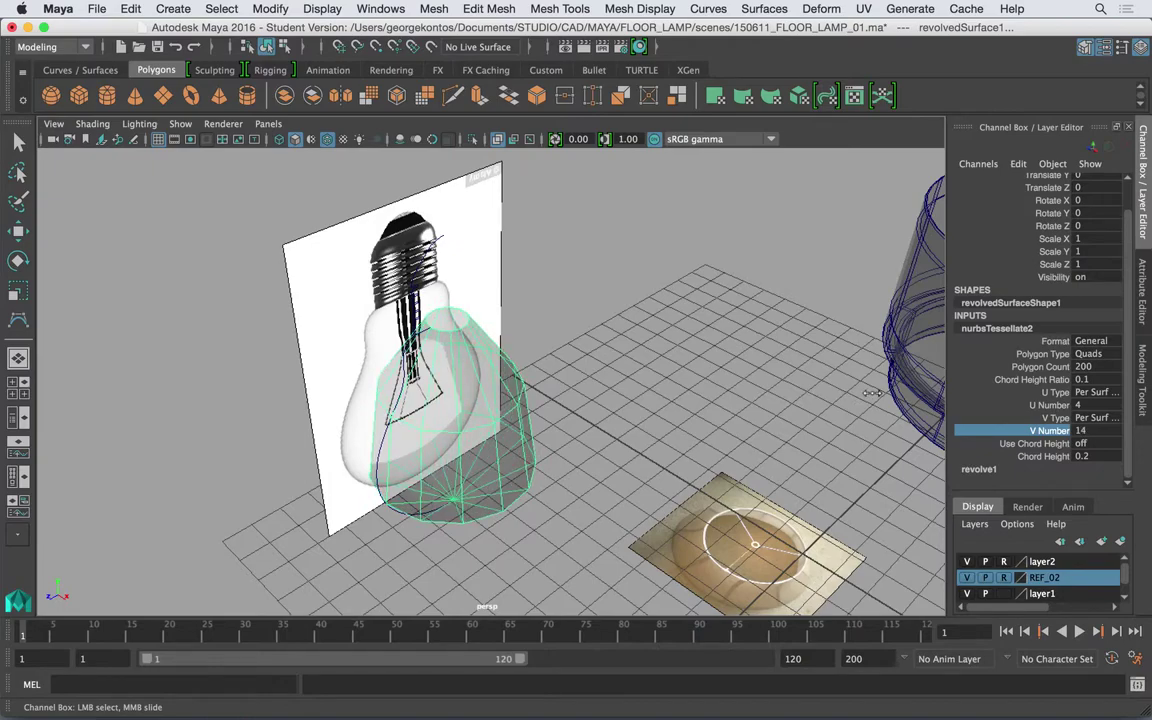
pyautogui.click(1048, 404)
pyautogui.moveTo(766, 398); pyautogui.dragTo(804, 392, button='middle')
pyautogui.keyDown('alt'); pyautogui.moveTo(640, 405); pyautogui.dragTo(684, 366); pyautogui.keyUp('alt')
pyautogui.moveTo(686, 364); pyautogui.dragTo(805, 365, button='middle')
pyautogui.keyDown('alt'); pyautogui.moveTo(753, 363); pyautogui.dragTo(462, 351); pyautogui.keyUp('alt')
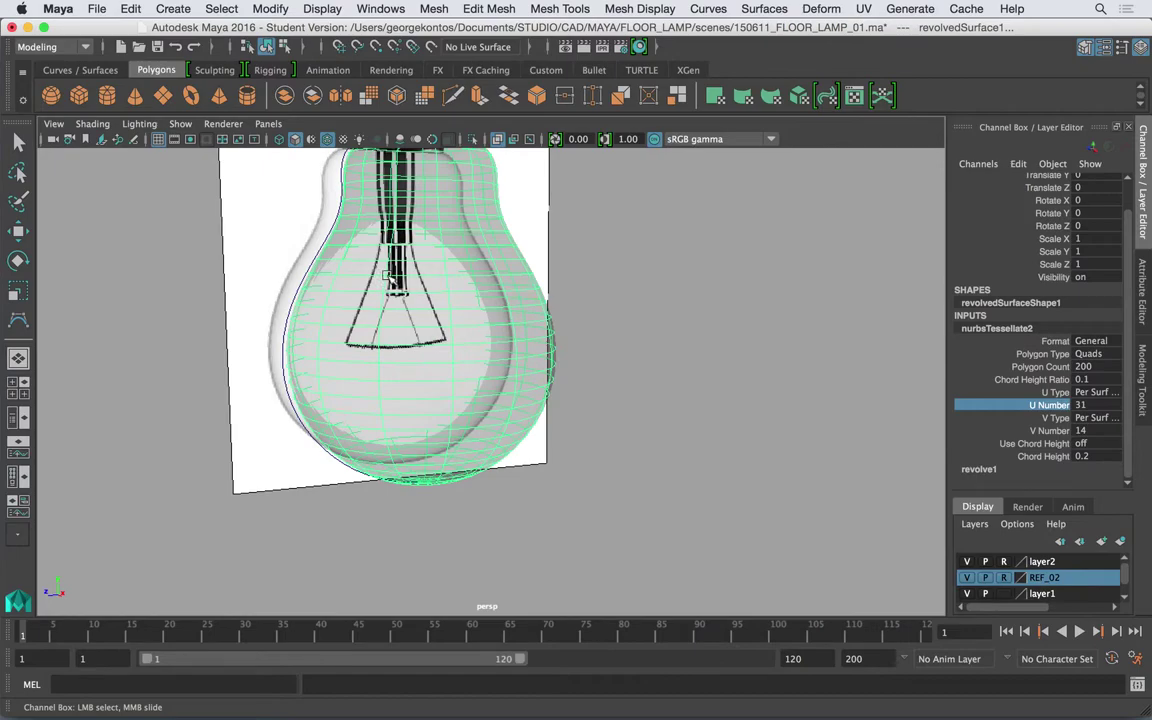
# Show the revolved glass over the reference in the side view and switch the mesh to edge selection.
pyautogui.press('space')
pyautogui.moveTo(388, 272); pyautogui.dragTo(481, 271)
pyautogui.keyDown('alt'); pyautogui.moveTo(507, 357); pyautogui.dragTo(453, 314, button='middle'); pyautogui.keyUp('alt')
pyautogui.keyDown('alt'); pyautogui.moveTo(465, 341); pyautogui.dragTo(538, 347, button='right'); pyautogui.keyUp('alt')
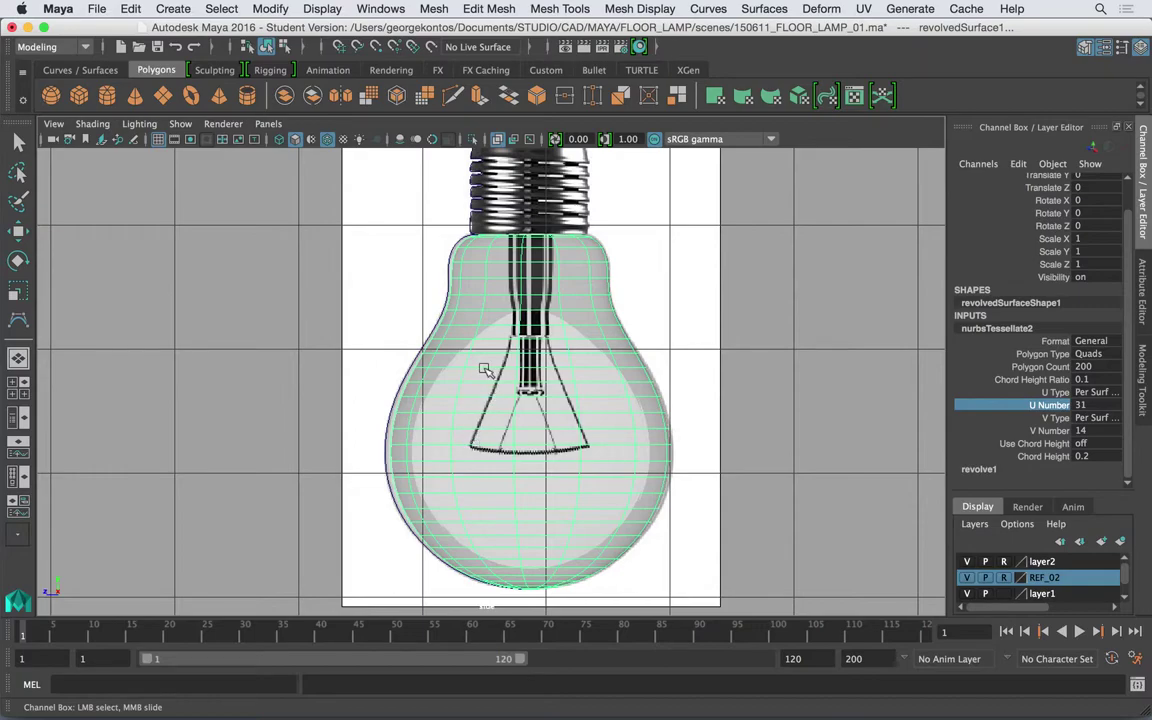
pyautogui.keyDown('alt'); pyautogui.moveTo(483, 372); pyautogui.dragTo(467, 372, button='middle'); pyautogui.keyUp('alt')
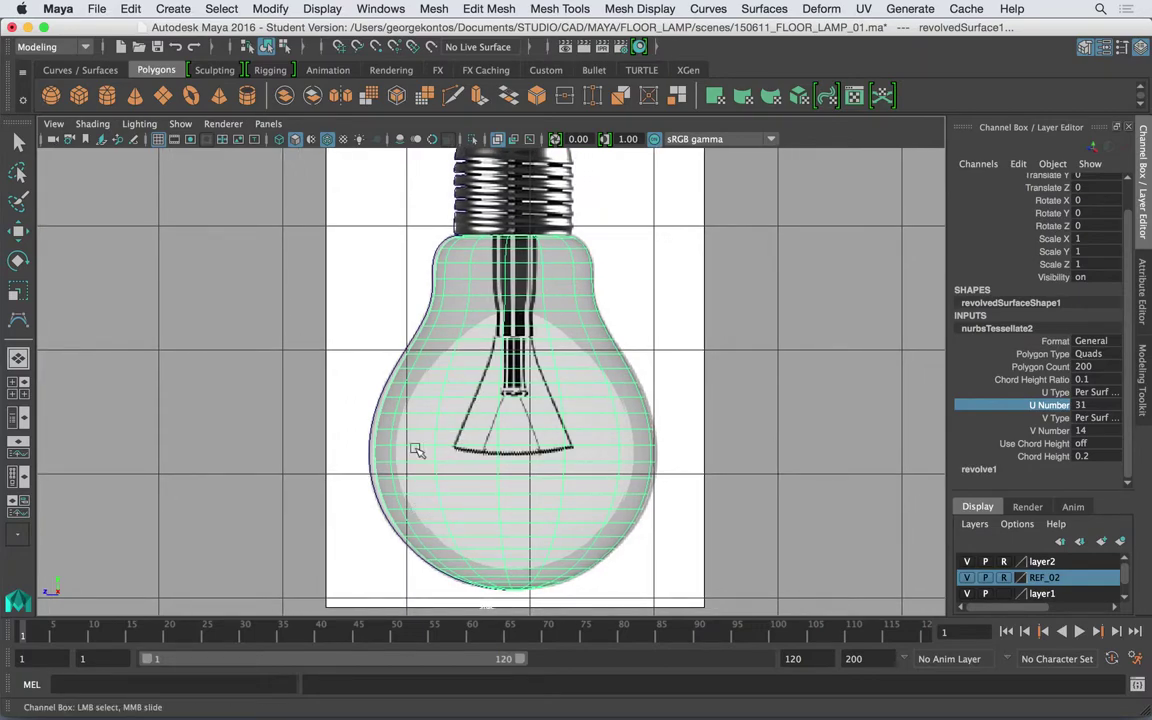
pyautogui.keyDown('alt'); pyautogui.moveTo(522, 320); pyautogui.dragTo(500, 320, button='middle'); pyautogui.keyUp('alt')
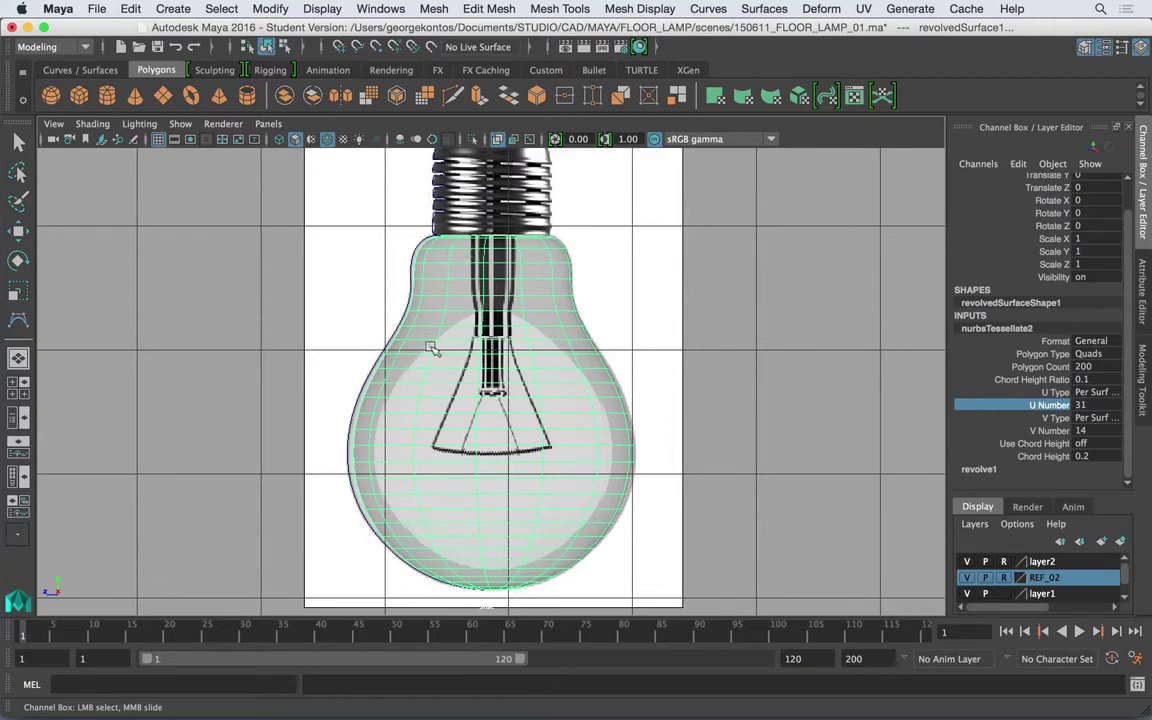
pyautogui.moveTo(442, 266); pyautogui.dragTo(443, 203, button='right')
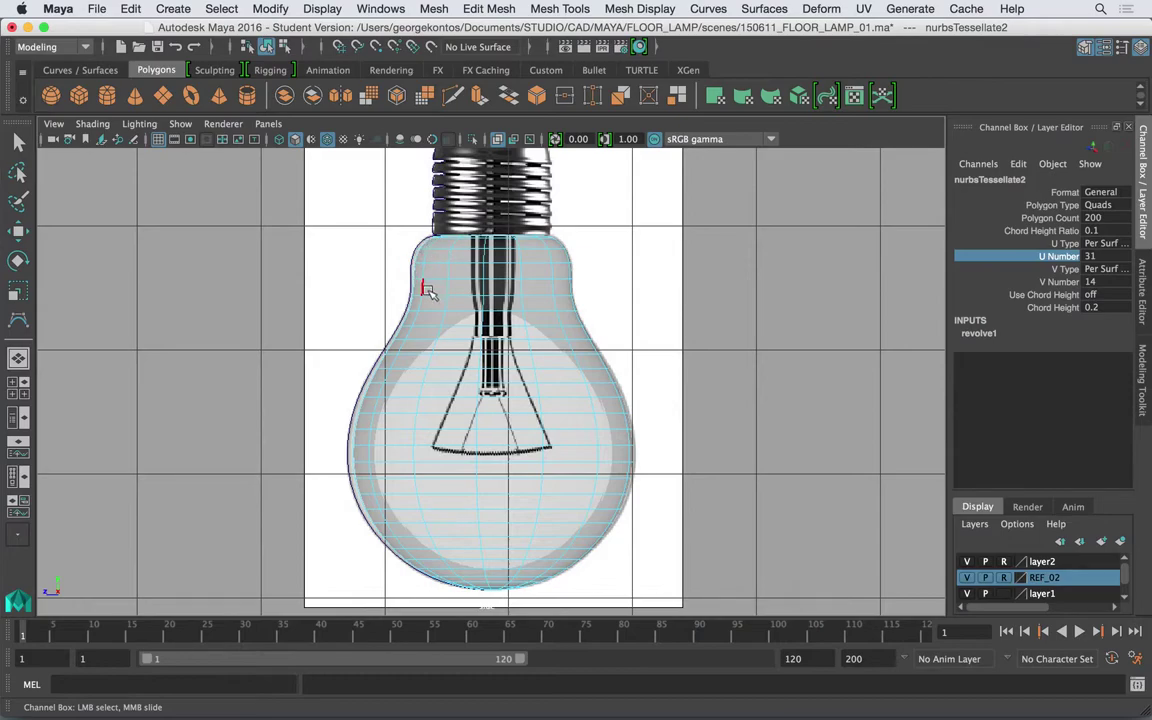
# Select alternate horizontal edge loops around the round lower part of the glass mesh and delete them with their vertices.
pyautogui.click(398, 388)
pyautogui.press('w')
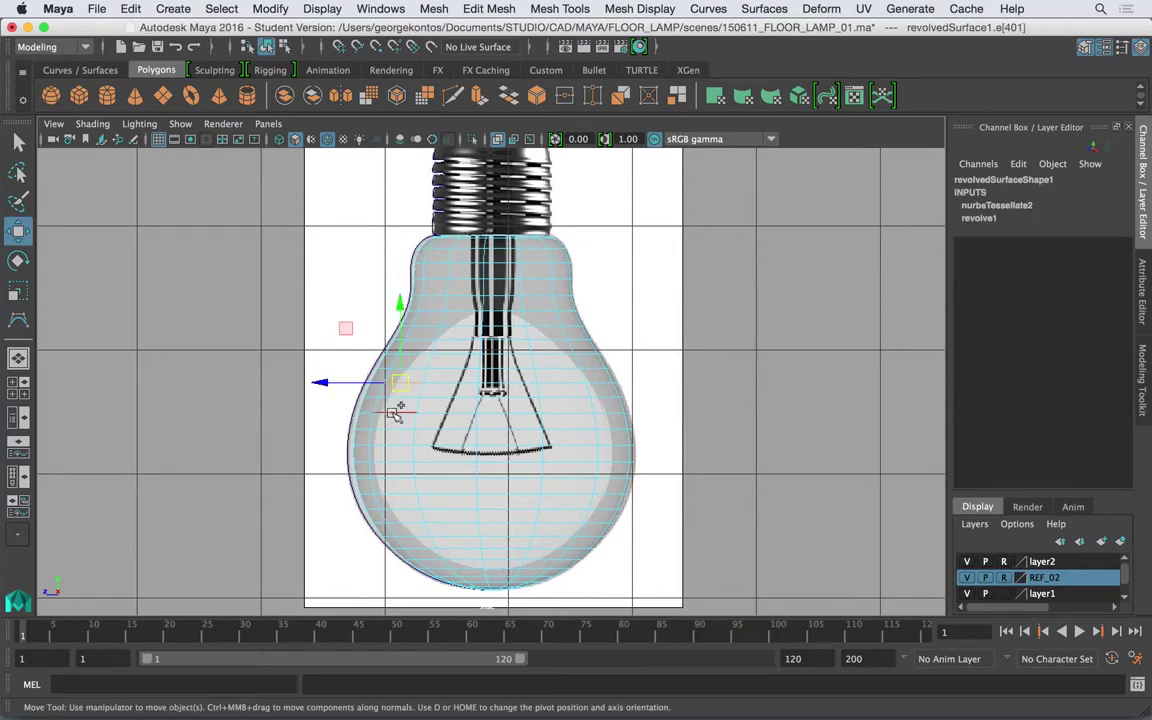
pyautogui.keyDown('shift'); pyautogui.doubleClick(392, 412); pyautogui.keyUp('shift')
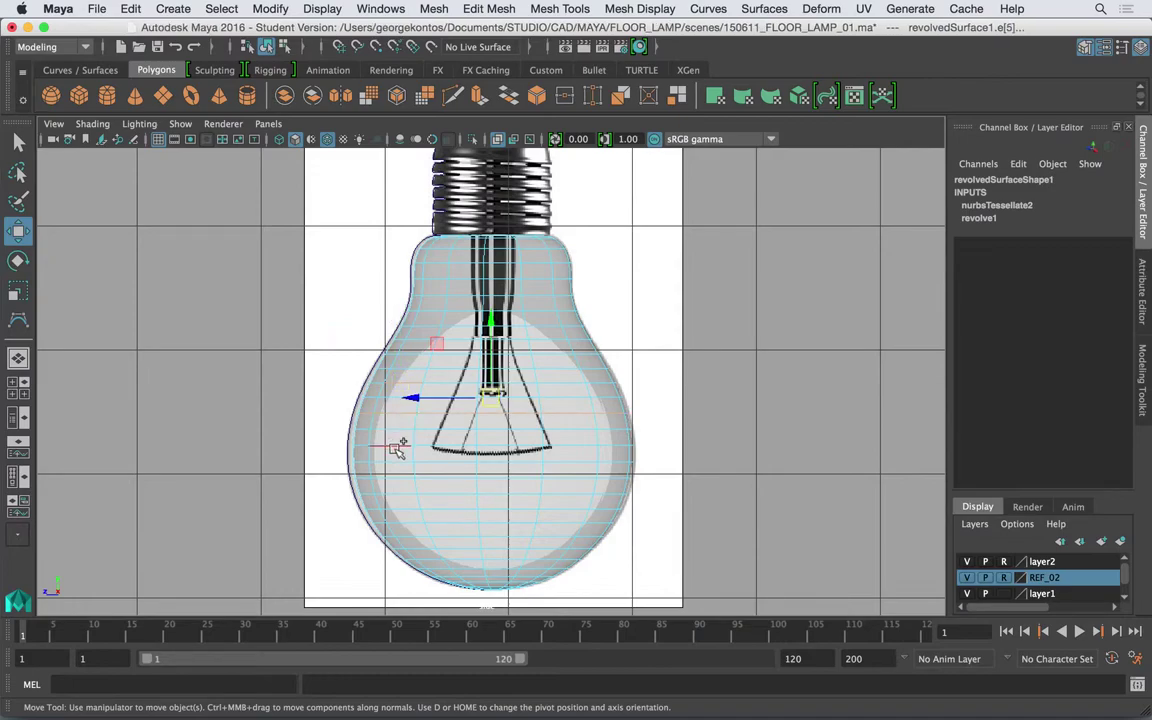
pyautogui.keyDown('shift'); pyautogui.doubleClick(396, 448); pyautogui.keyUp('shift')
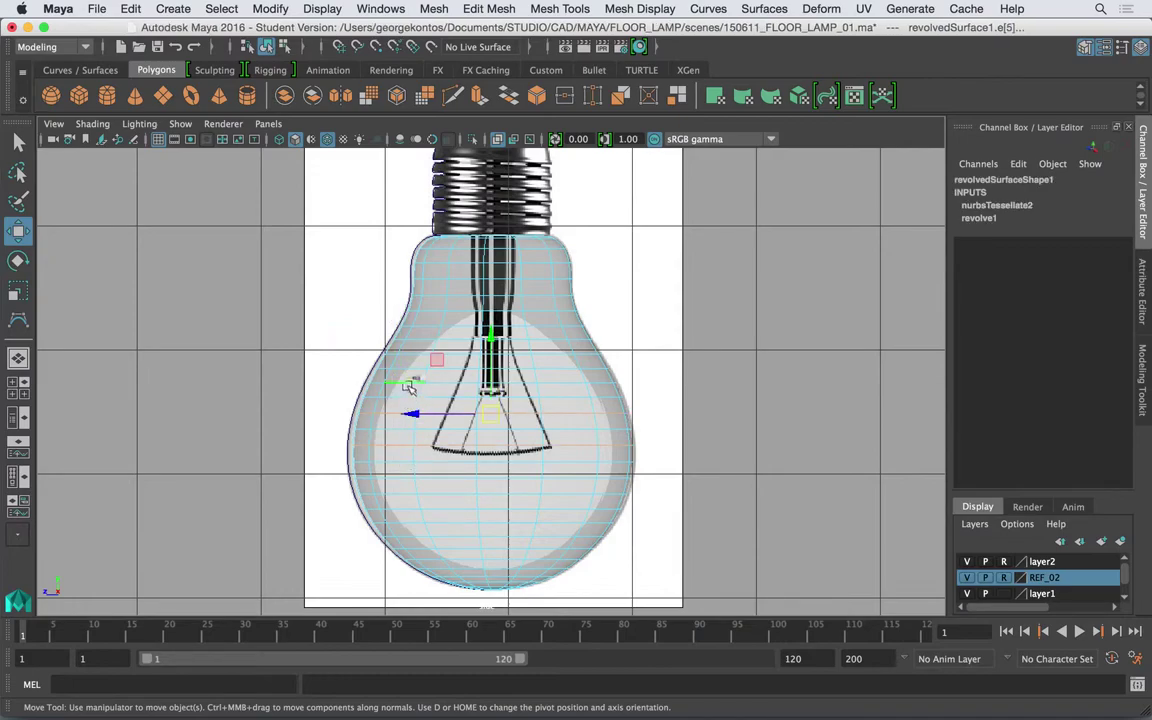
pyautogui.keyDown('shift'); pyautogui.doubleClick(414, 480); pyautogui.keyUp('shift')
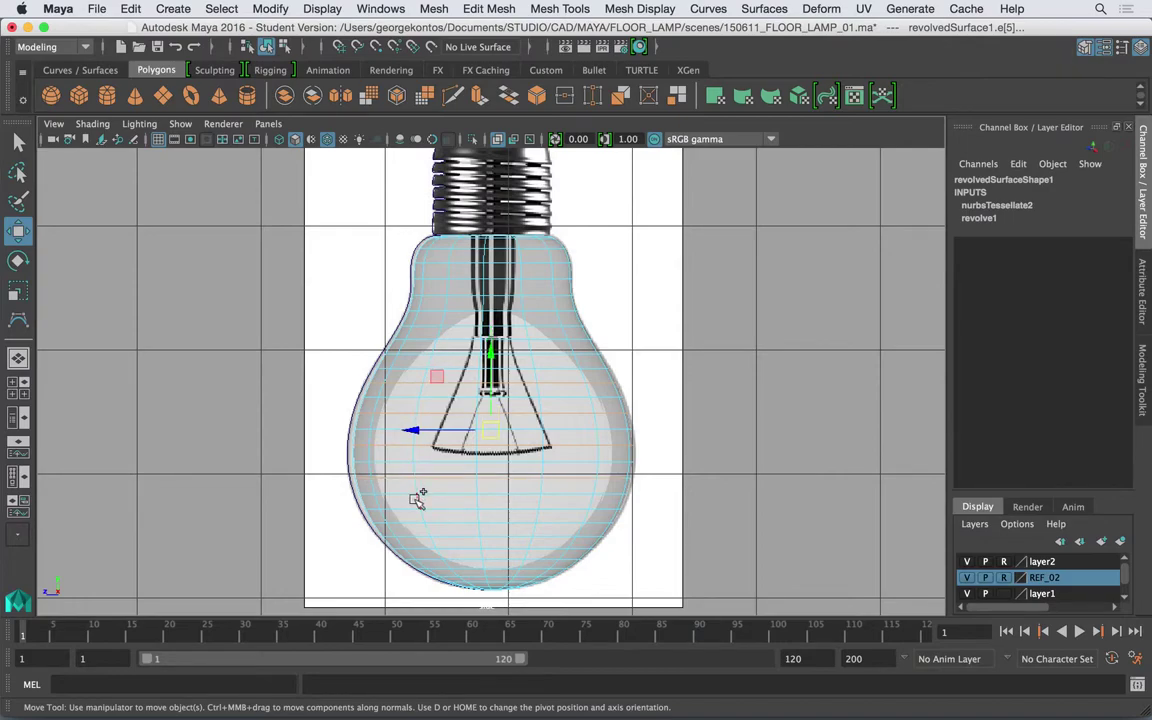
pyautogui.keyDown('shift'); pyautogui.doubleClick(426, 536); pyautogui.keyUp('shift')
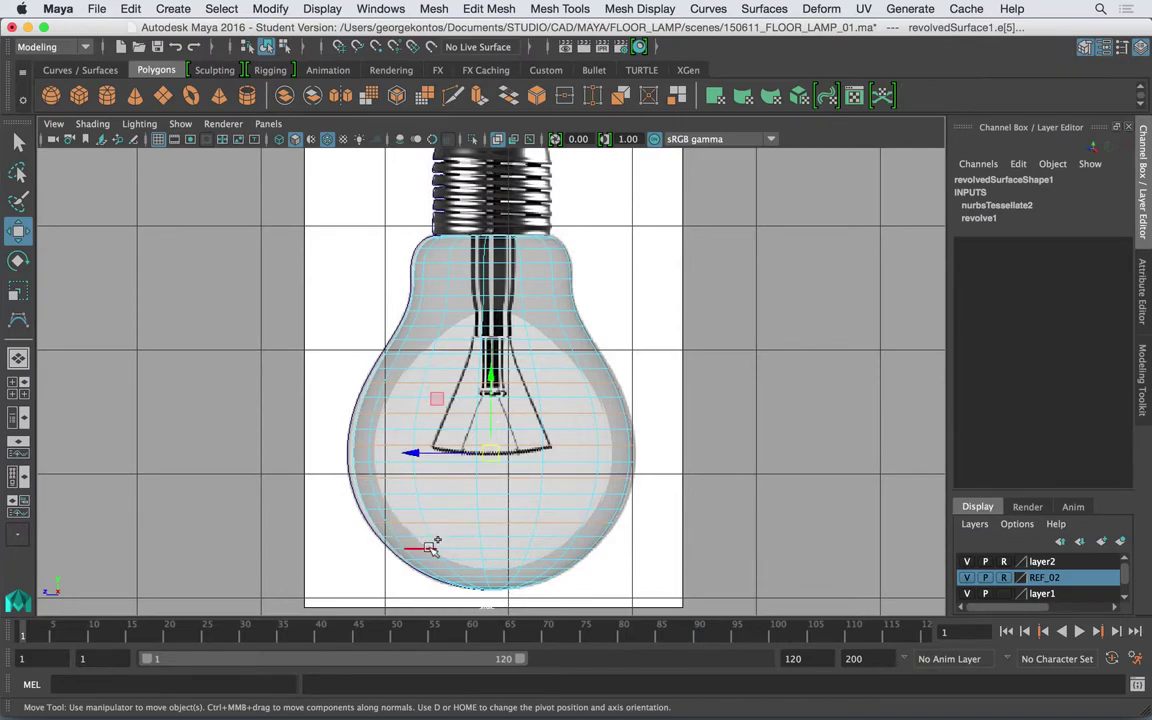
pyautogui.keyDown('shift'); pyautogui.doubleClick(465, 568); pyautogui.keyUp('shift')
pyautogui.keyDown('shift'); pyautogui.doubleClick(445, 567); pyautogui.keyUp('shift')
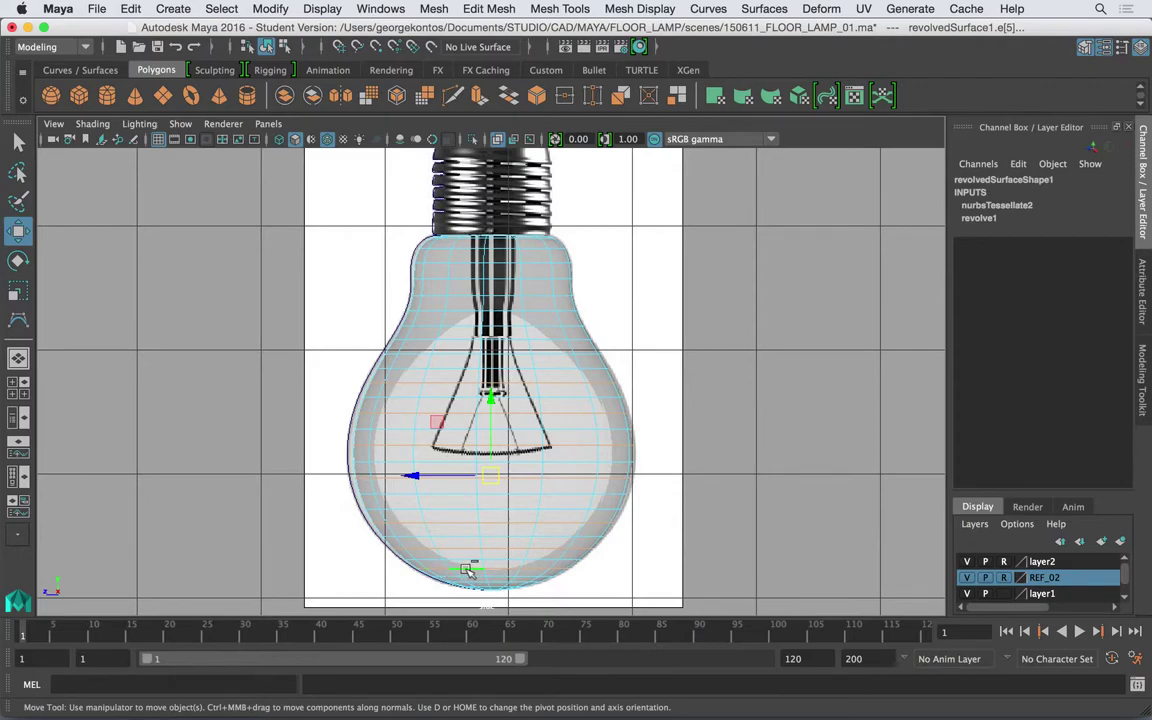
pyautogui.hotkey('ctrl', 'Delete')
pyautogui.press('t')
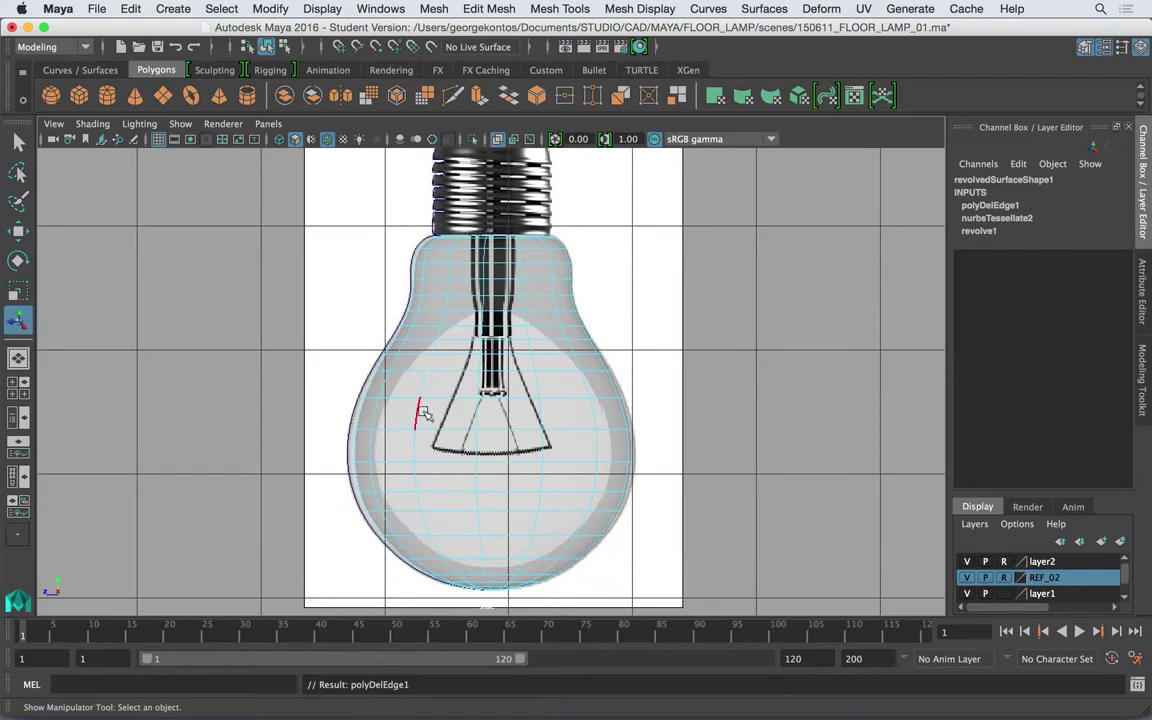
# Delete one more horizontal edge loop where the neck of the glass widens into the bulb.
pyautogui.moveTo(480, 382); pyautogui.dragTo(532, 213, button='right')
pyautogui.click(508, 331)
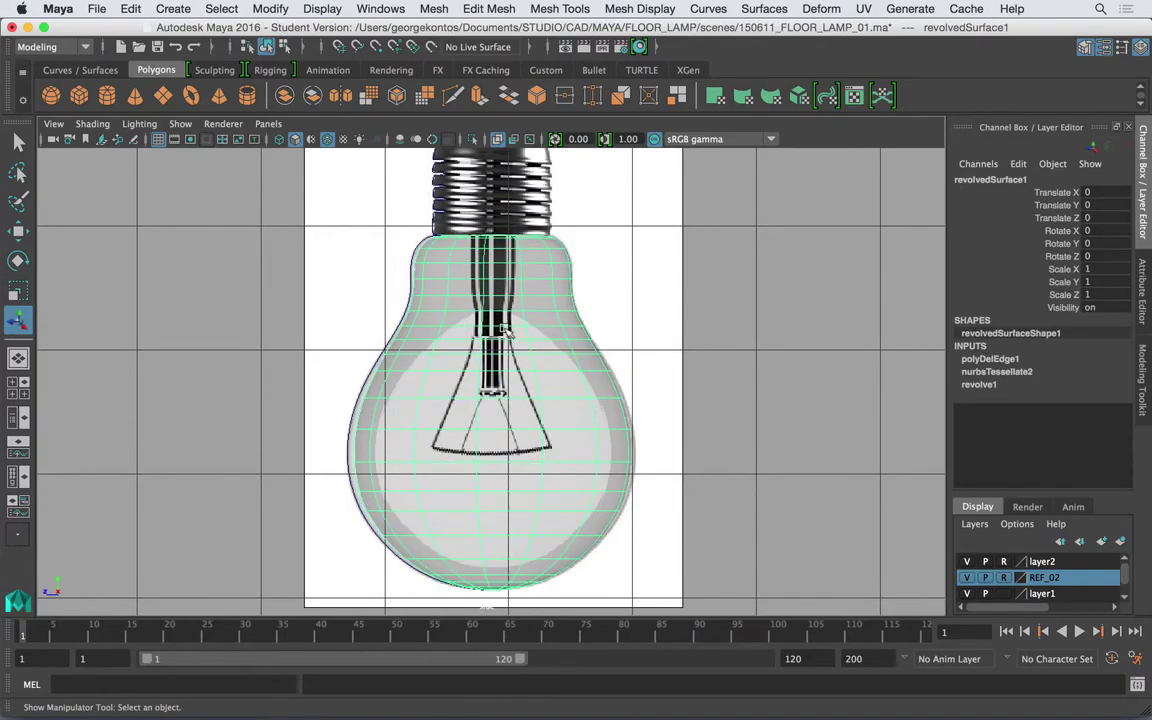
pyautogui.moveTo(452, 310); pyautogui.dragTo(443, 275, button='right')
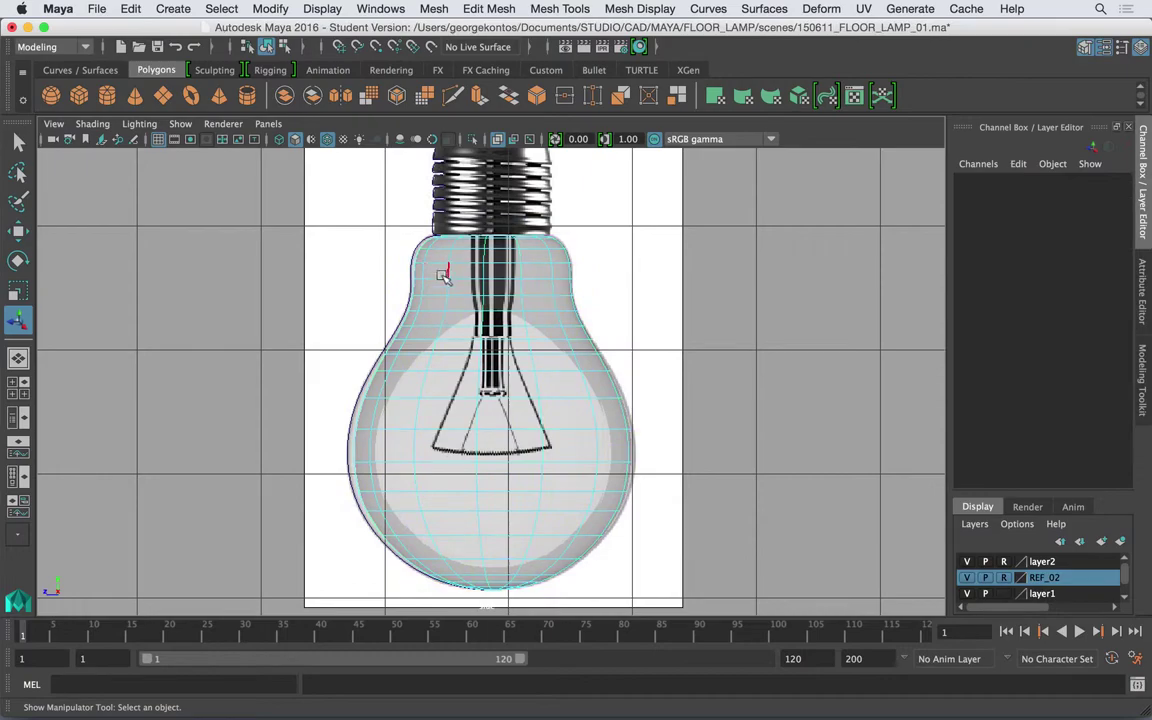
pyautogui.click(428, 341)
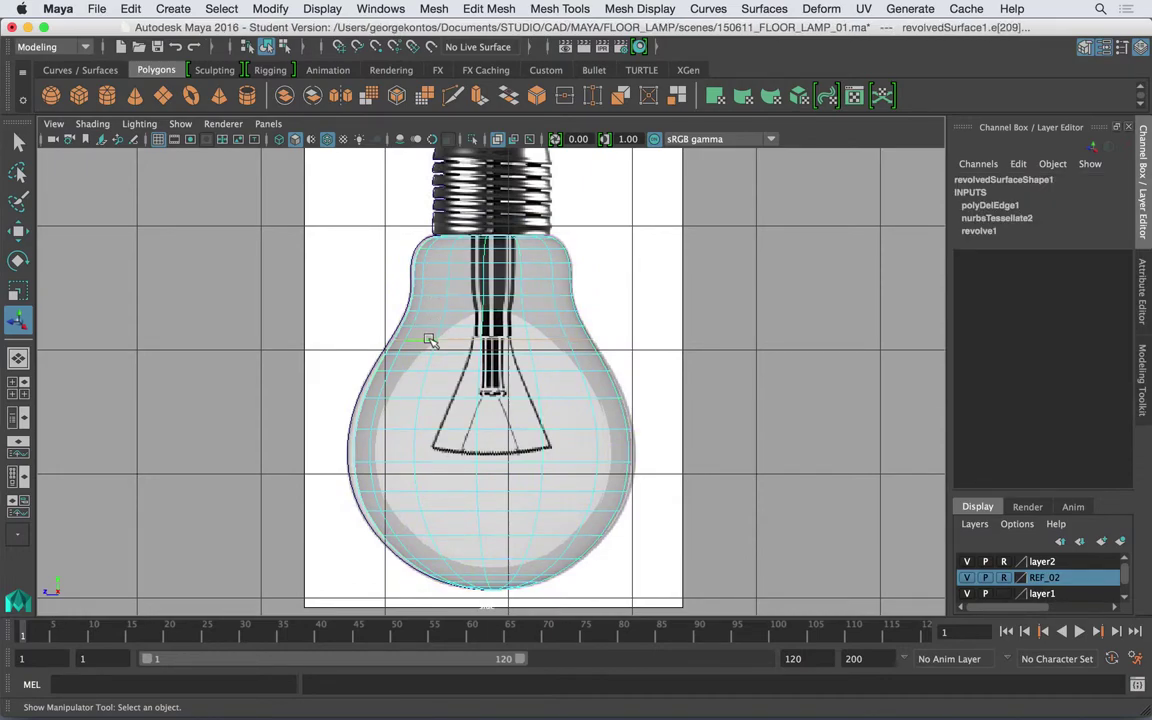
pyautogui.press('BackSpace')
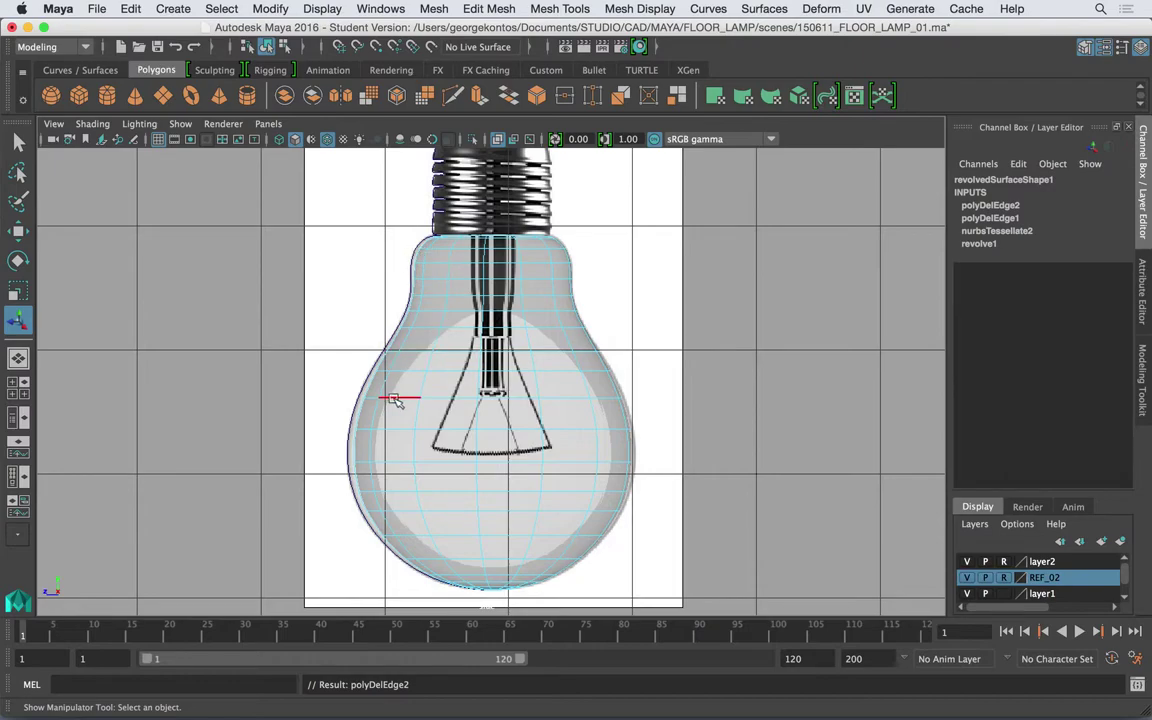
# Select all vertices below the neck of the glass and scale them up slightly to match the reference outline.
pyautogui.moveTo(417, 243); pyautogui.dragTo(334, 248, button='right')
pyautogui.moveTo(708, 595); pyautogui.dragTo(716, 598)
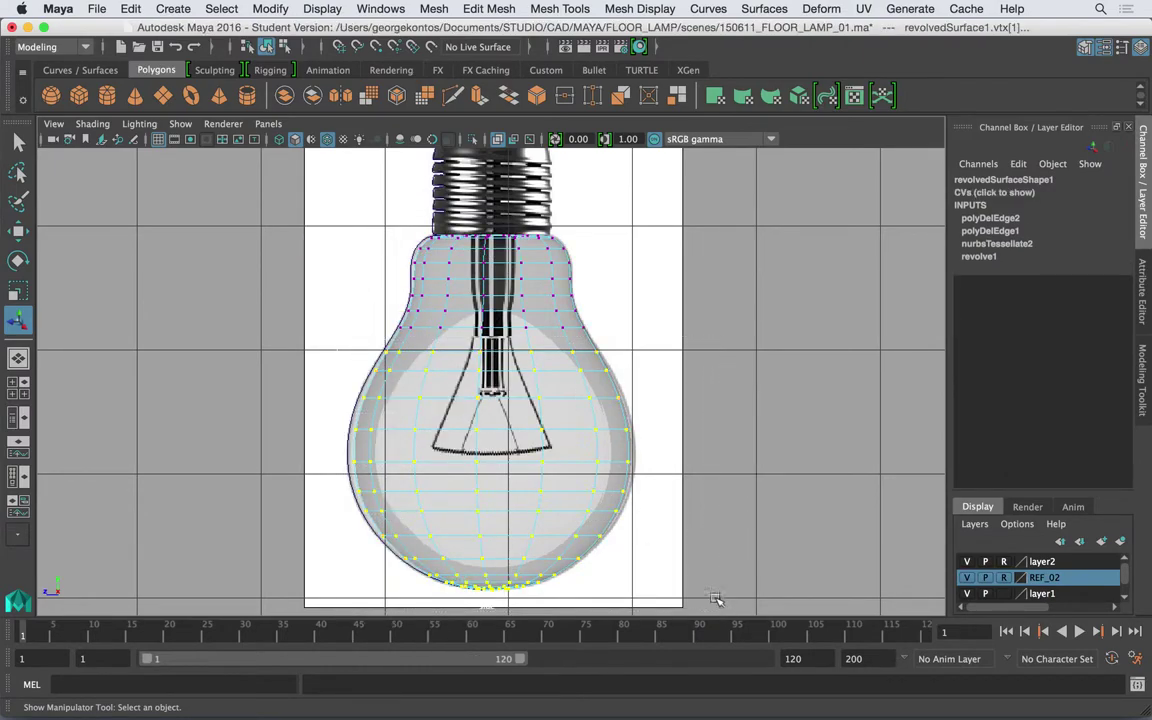
pyautogui.press('r')
pyautogui.moveTo(499, 475); pyautogui.dragTo(502, 477)
# Return to the perspective view, clear the vertex selection and turn off X-ray display.
pyautogui.press('space')
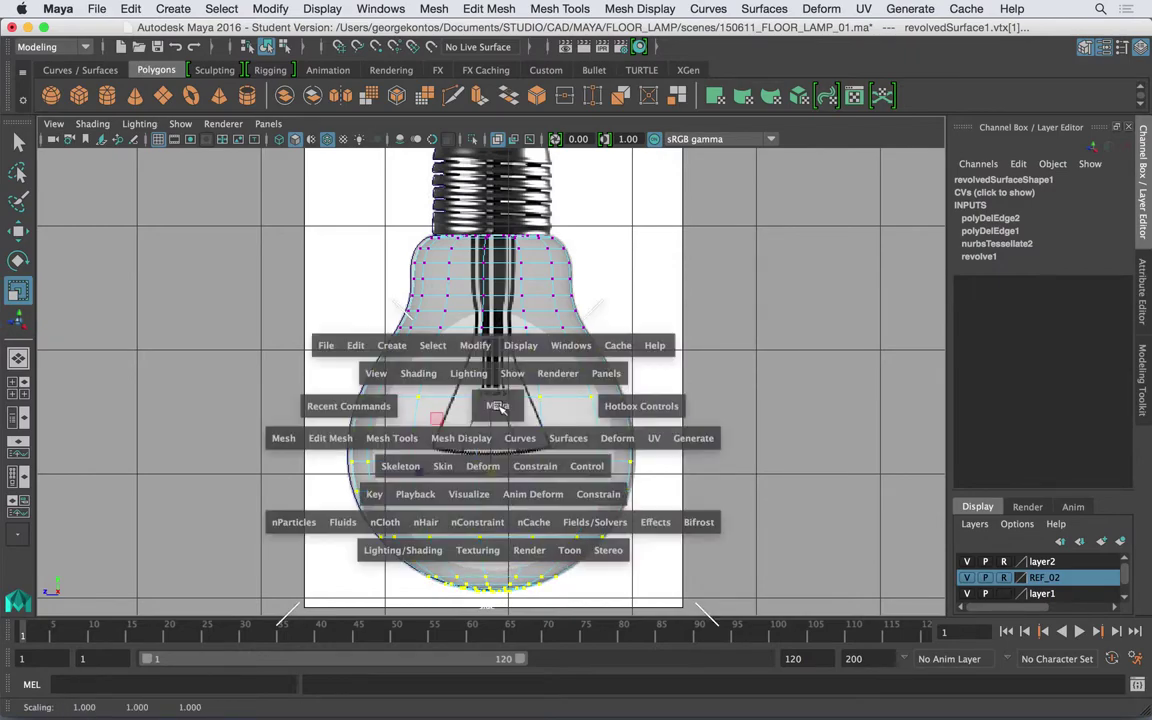
pyautogui.moveTo(501, 406); pyautogui.dragTo(548, 350)
pyautogui.moveTo(620, 290); pyautogui.dragTo(674, 213, button='right')
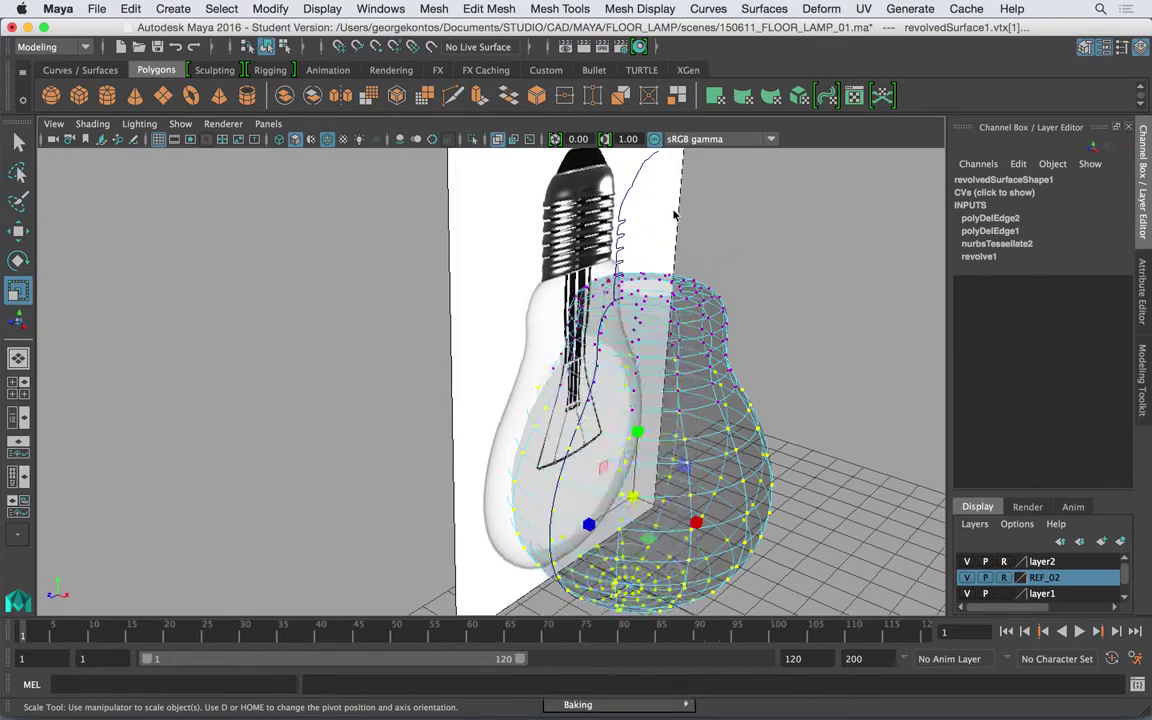
pyautogui.click(674, 213)
pyautogui.click(498, 140)
pyautogui.scroll(-4, 774, 306)
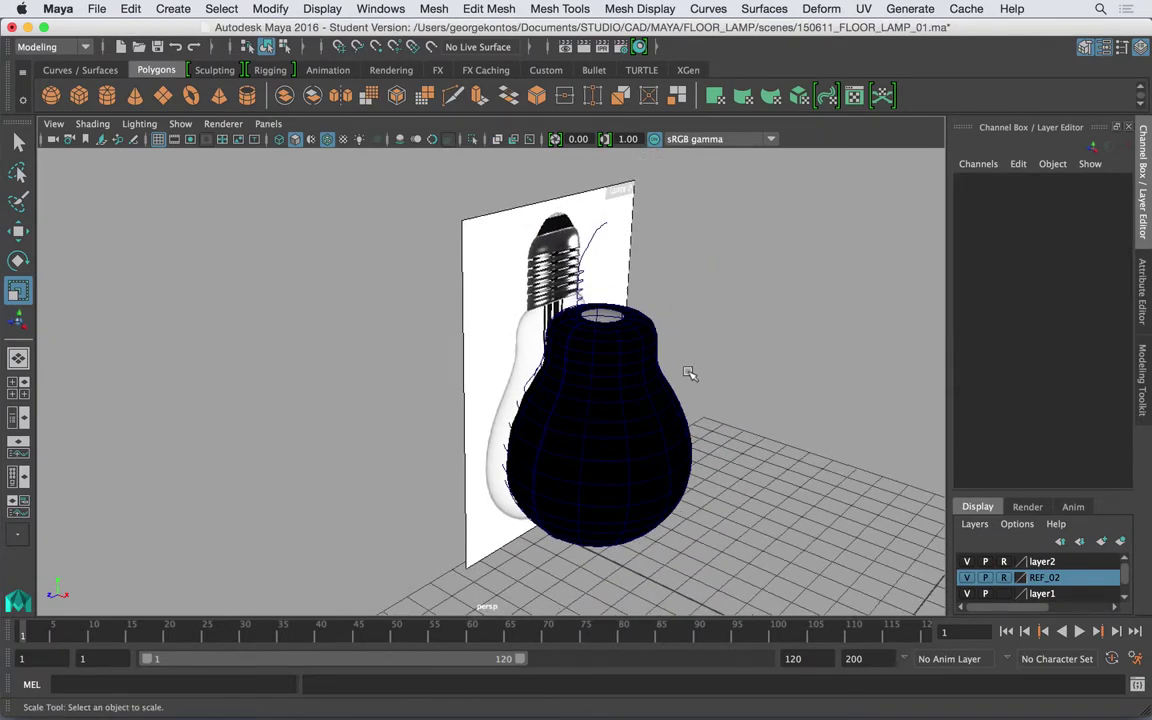
# Reverse the normals of the black-looking glass mesh and keep the mesh selected.
pyautogui.click(617, 426)
pyautogui.keyDown('alt'); pyautogui.moveTo(617, 426); pyautogui.dragTo(606, 409); pyautogui.keyUp('alt')
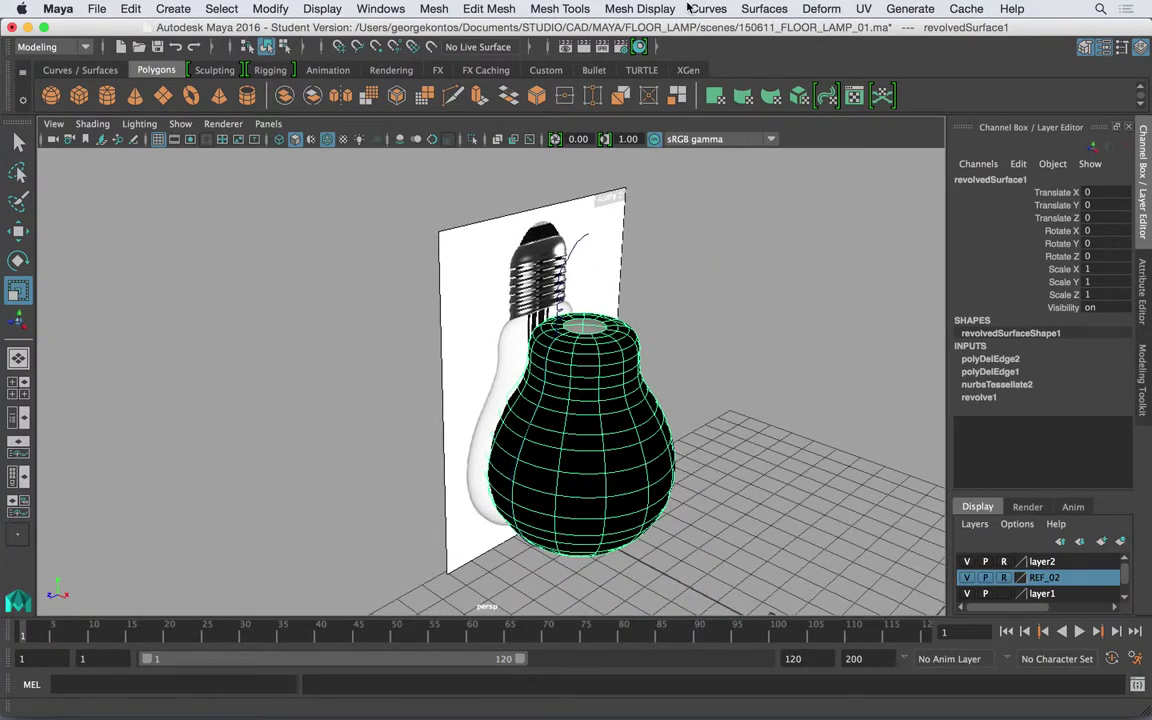
pyautogui.click(614, 7)
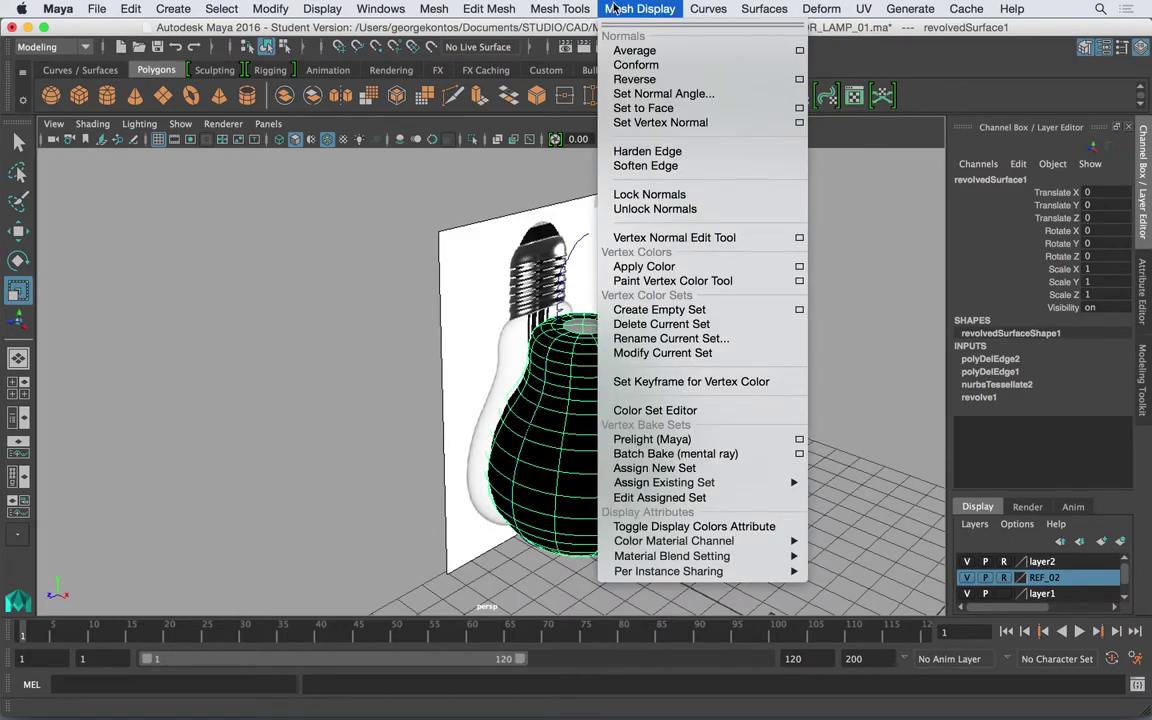
pyautogui.click(635, 80)
pyautogui.click(700, 366)
pyautogui.moveTo(700, 368)
pyautogui.keyDown('alt'); pyautogui.mouseDown()
pyautogui.moveTo(648, 316)
pyautogui.moveTo(684, 360)
pyautogui.mouseUp(); pyautogui.keyUp('alt')
pyautogui.click(594, 370)
pyautogui.keyDown('alt'); pyautogui.moveTo(604, 384); pyautogui.dragTo(474, 290); pyautogui.keyUp('alt')
# Assign a new Lambert material to the glass mesh and name it Bulb.
pyautogui.click(385, 70)
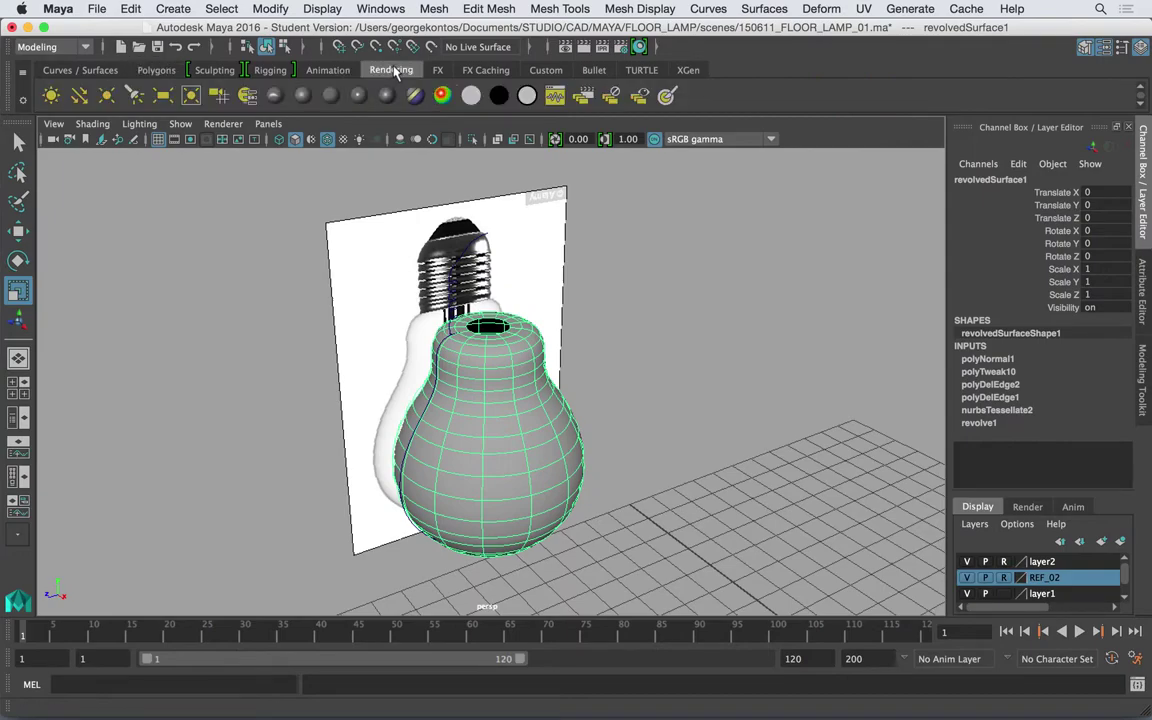
pyautogui.click(331, 97)
pyautogui.click(1123, 179)
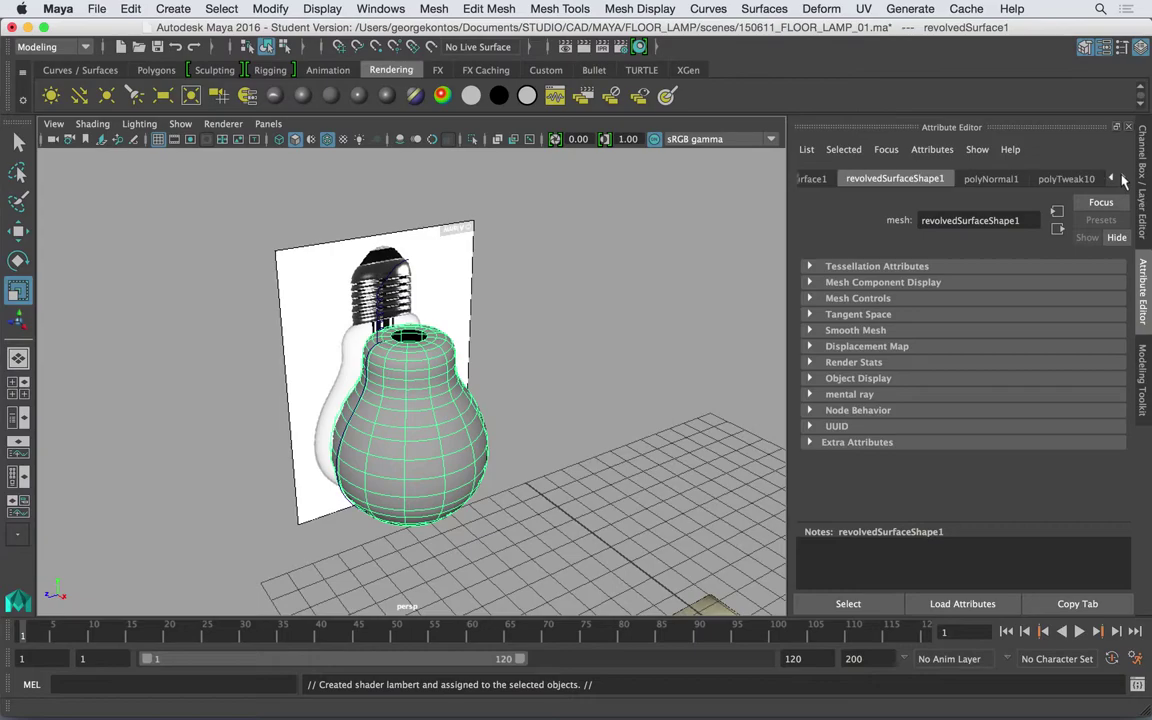
pyautogui.click(1123, 179)
pyautogui.click(1123, 179)
pyautogui.click(1075, 179)
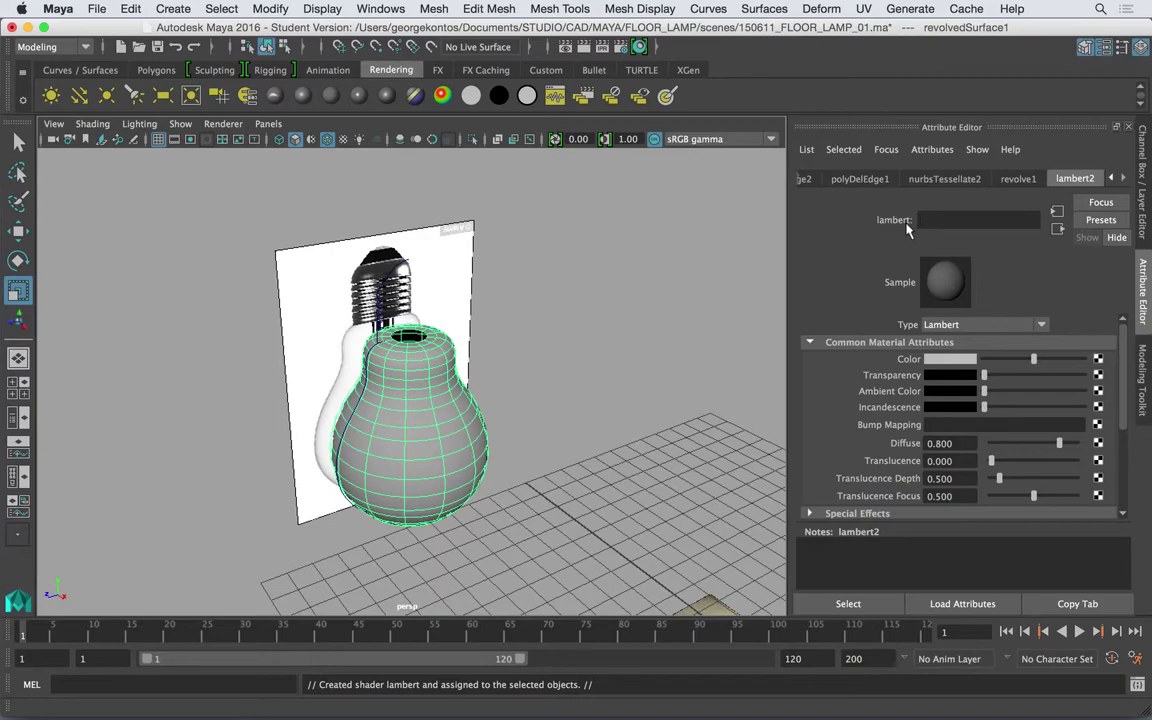
pyautogui.write('Buln')
pyautogui.press('BackSpace')
pyautogui.write('b')
pyautogui.press('Return')
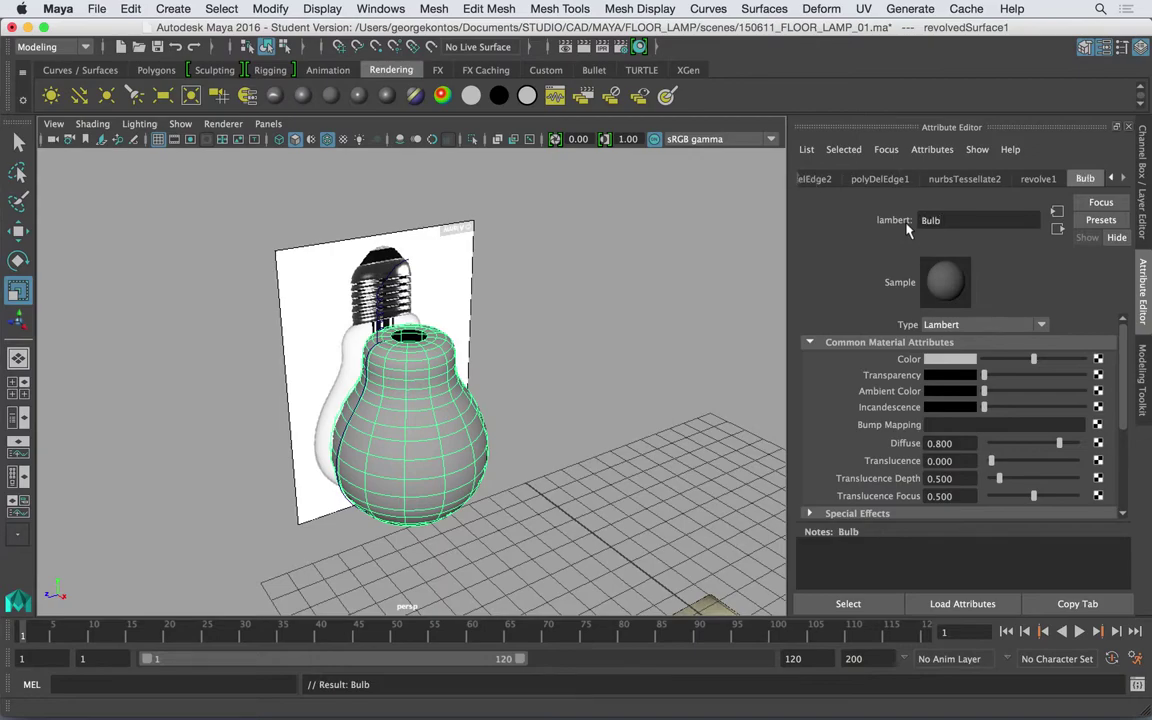
# Color the Bulb material light blue with hue 208.552 and saturation 0.676, and raise its transparency to about half.
pyautogui.click(950, 359)
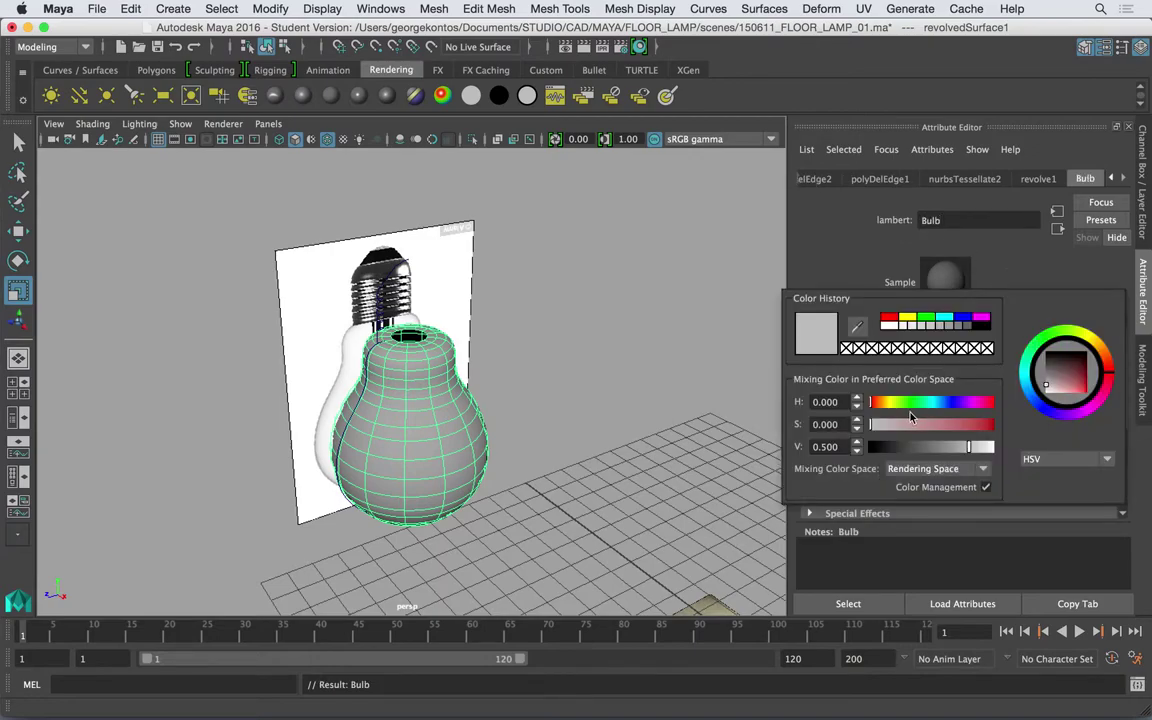
pyautogui.click(941, 403)
pyautogui.click(952, 425)
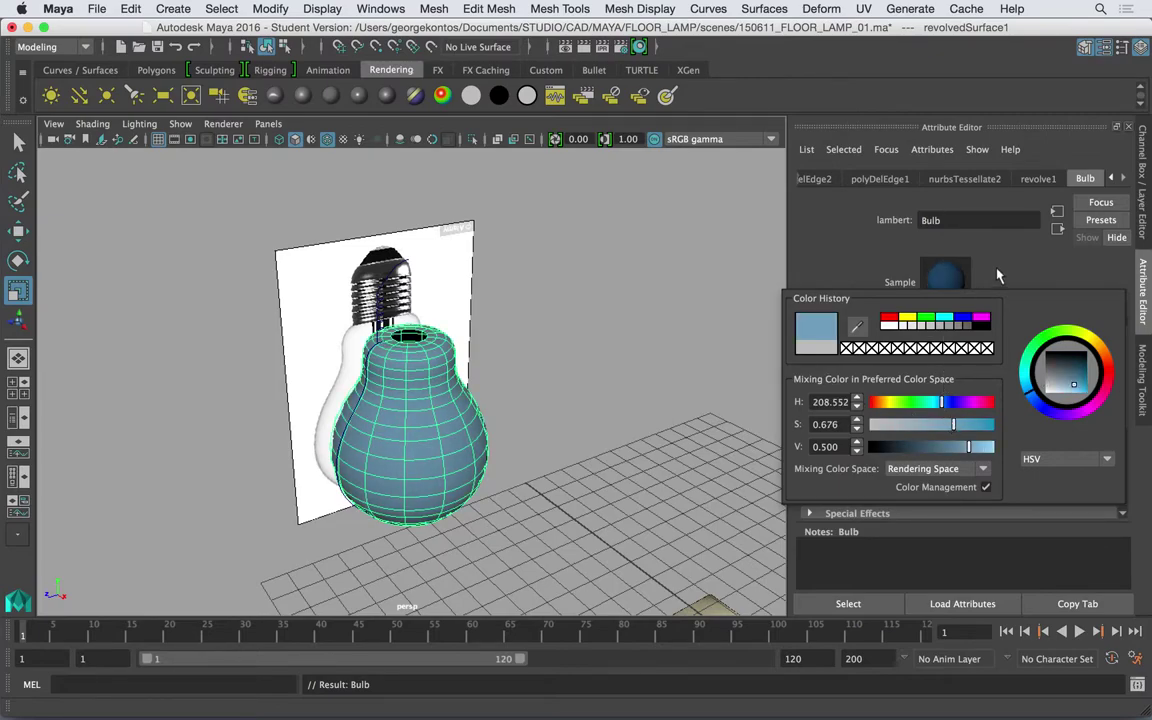
pyautogui.moveTo(984, 375); pyautogui.dragTo(1033, 375)
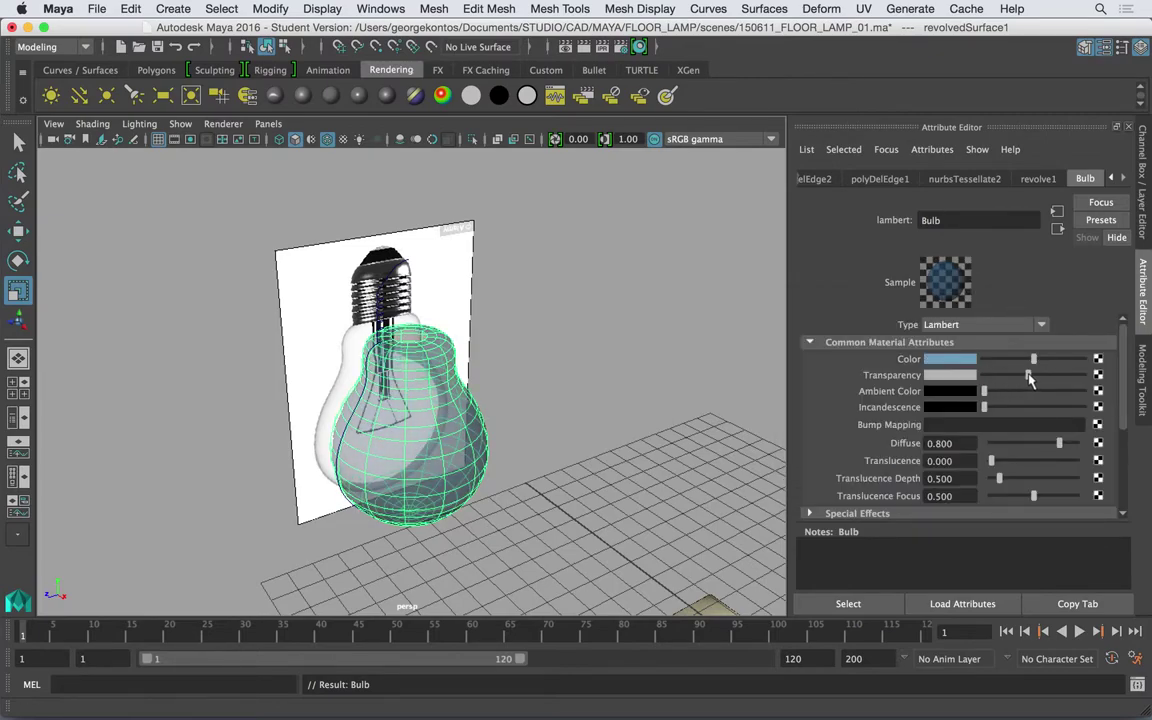
pyautogui.click(561, 399)
pyautogui.keyDown('alt'); pyautogui.moveTo(561, 399); pyautogui.dragTo(509, 364); pyautogui.keyUp('alt')
# Select the threaded base's profile curve, switch back to the Channel Box and hide layer2 with the bulb reference image.
pyautogui.click(348, 276)
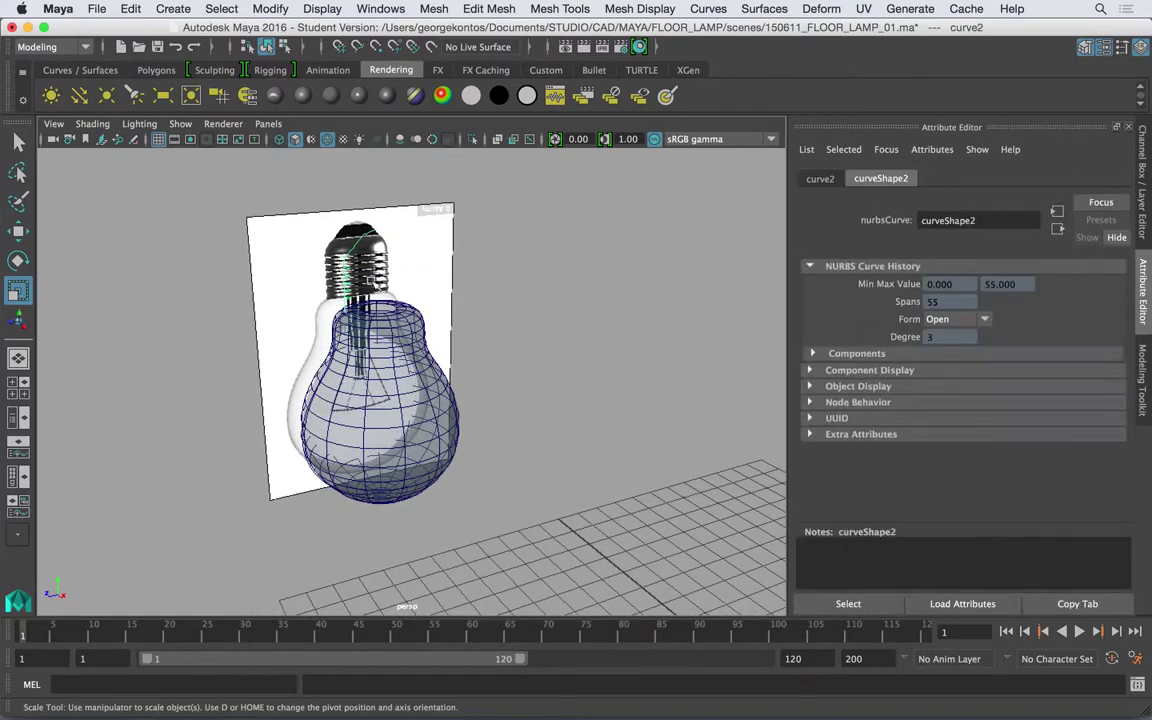
pyautogui.keyDown('alt'); pyautogui.moveTo(348, 276); pyautogui.dragTo(419, 293); pyautogui.keyUp('alt')
pyautogui.keyDown('alt'); pyautogui.moveTo(419, 293); pyautogui.dragTo(499, 301, button='right'); pyautogui.keyUp('alt')
pyautogui.keyDown('alt'); pyautogui.moveTo(499, 301); pyautogui.dragTo(481, 305); pyautogui.keyUp('alt')
pyautogui.click(589, 298)
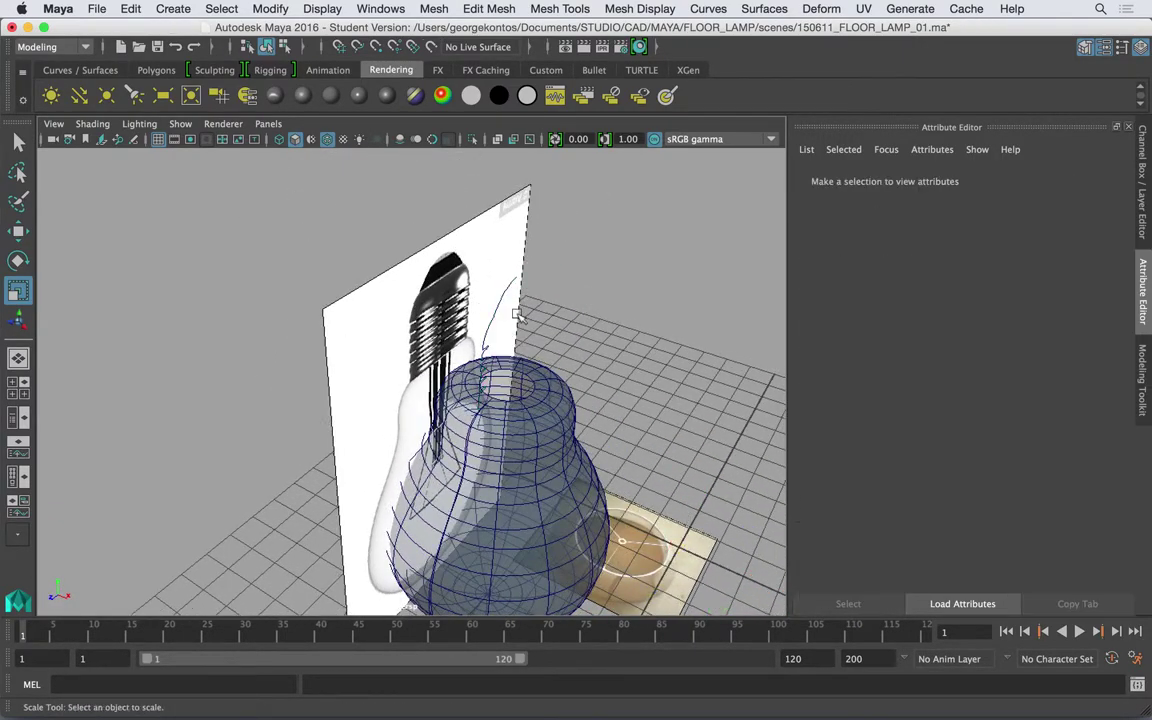
pyautogui.click(496, 309)
pyautogui.keyDown('alt'); pyautogui.moveTo(521, 282); pyautogui.dragTo(470, 283); pyautogui.keyUp('alt')
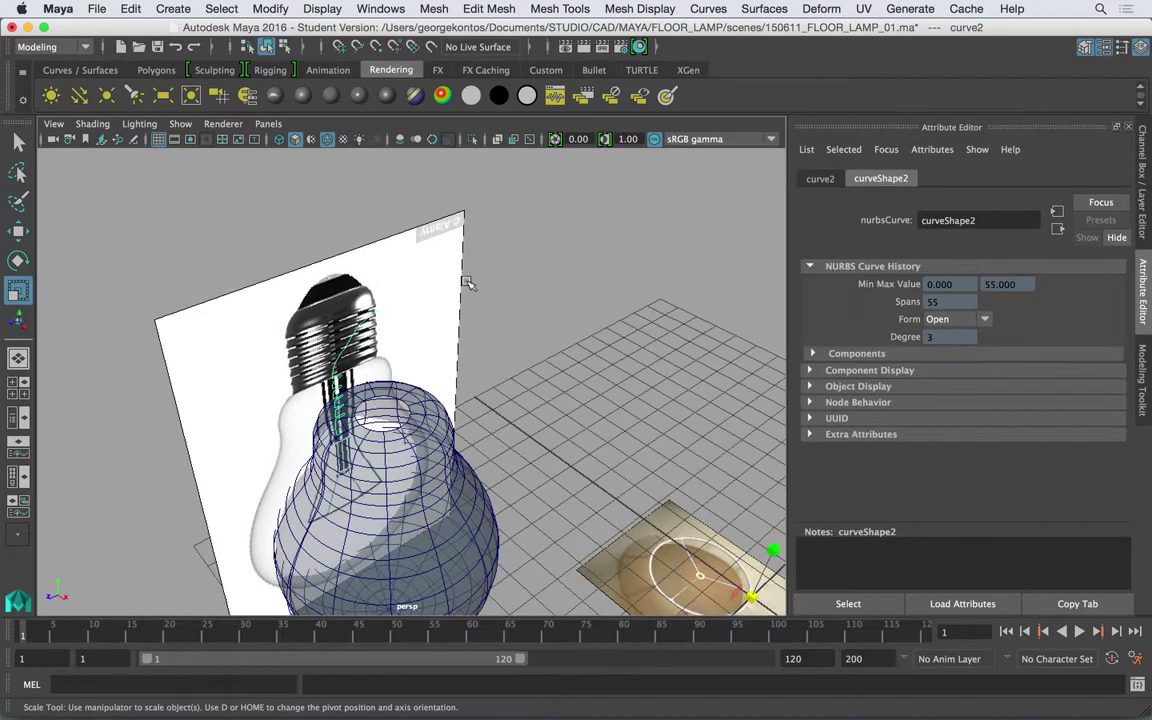
pyautogui.keyDown('alt'); pyautogui.moveTo(470, 283); pyautogui.dragTo(560, 292, button='right'); pyautogui.keyUp('alt')
pyautogui.keyDown('alt'); pyautogui.moveTo(560, 293); pyautogui.dragTo(543, 301); pyautogui.keyUp('alt')
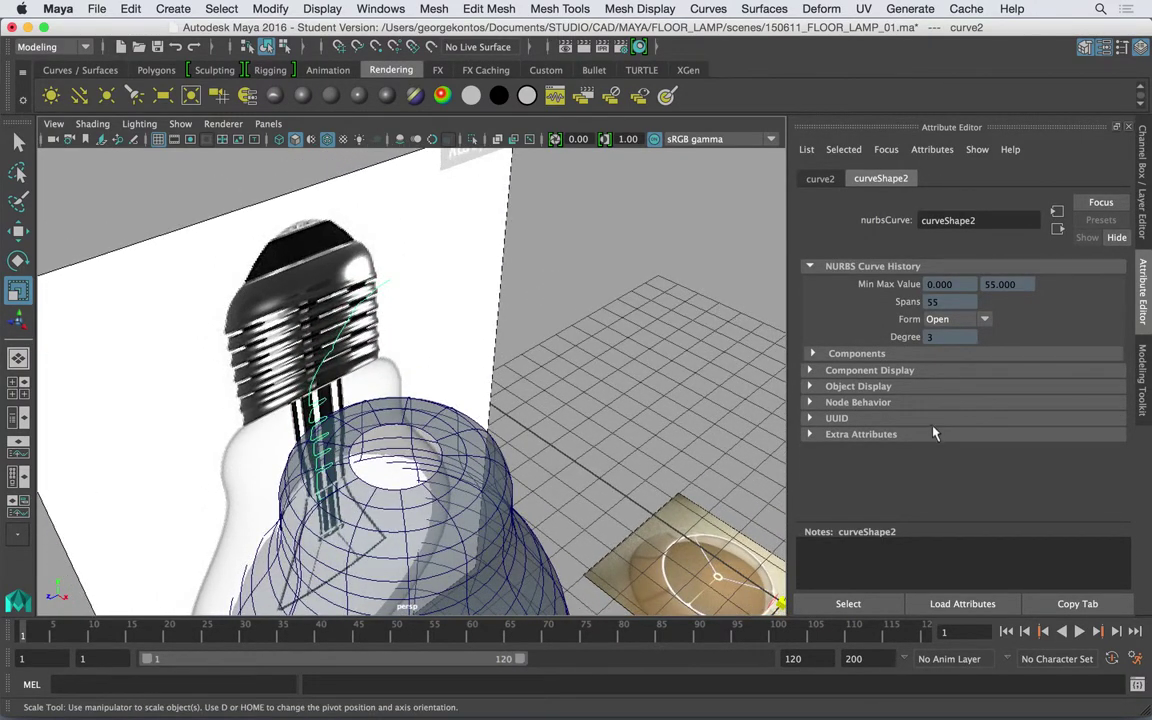
pyautogui.hotkey('ctrl', 'a')
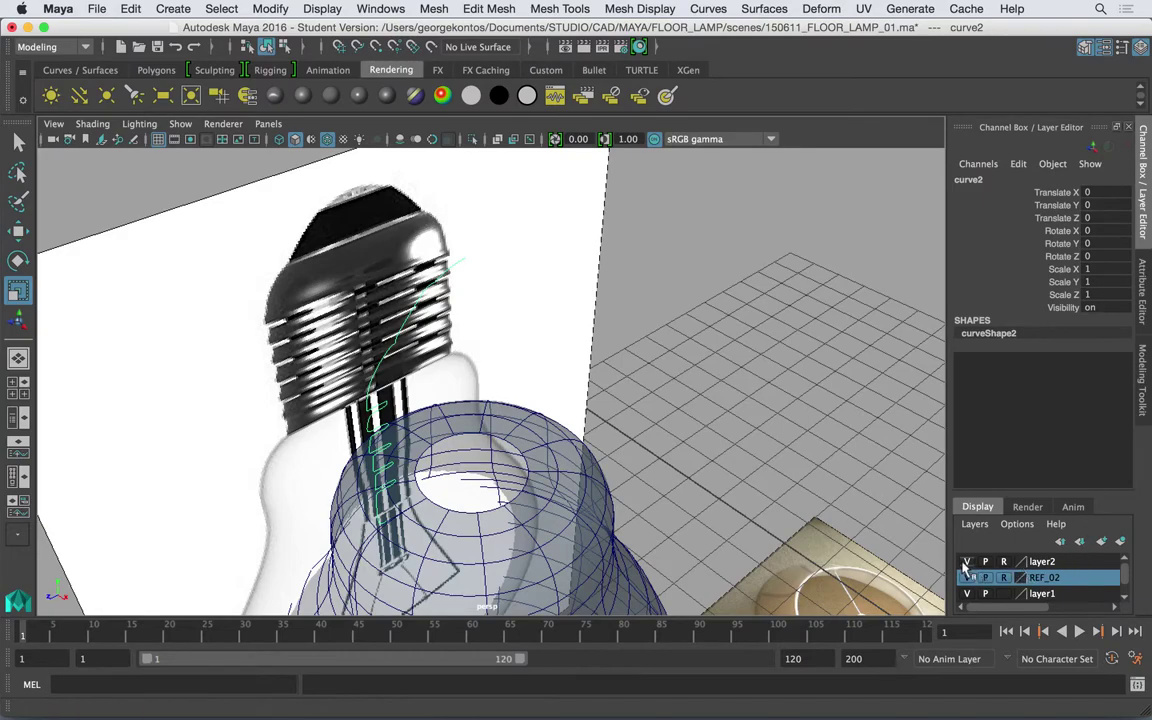
pyautogui.click(966, 562)
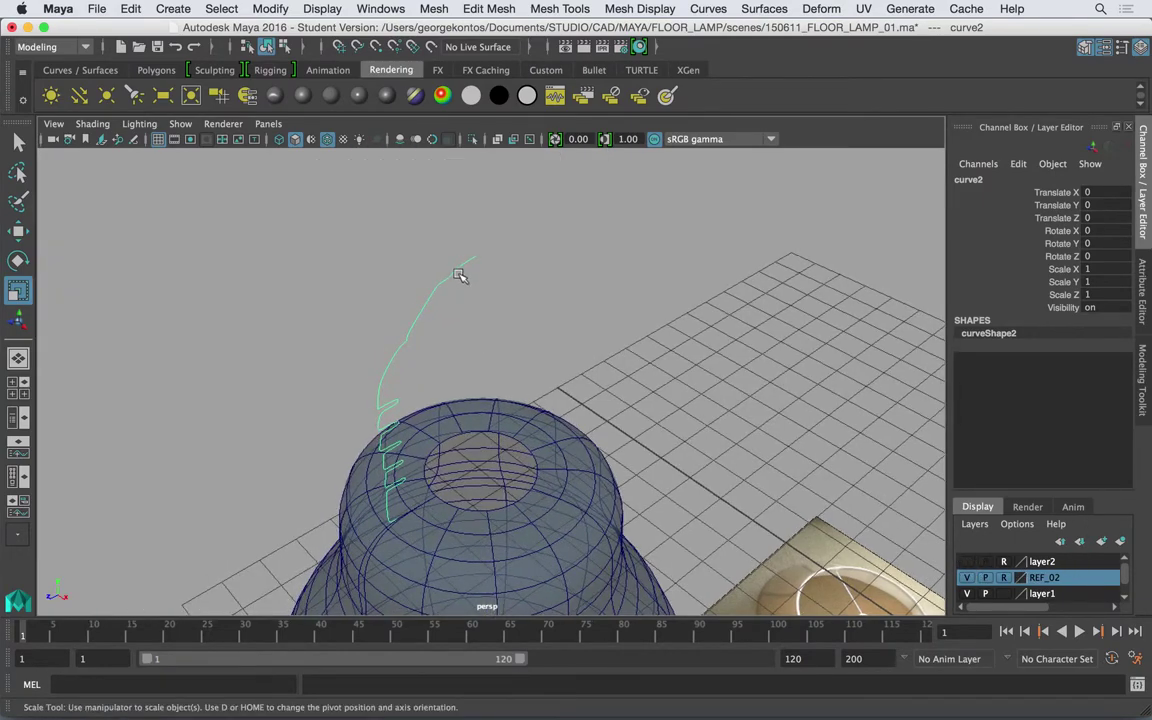
# Snap the base curve's pivot along the curve to its top end point.
pyautogui.press('d')
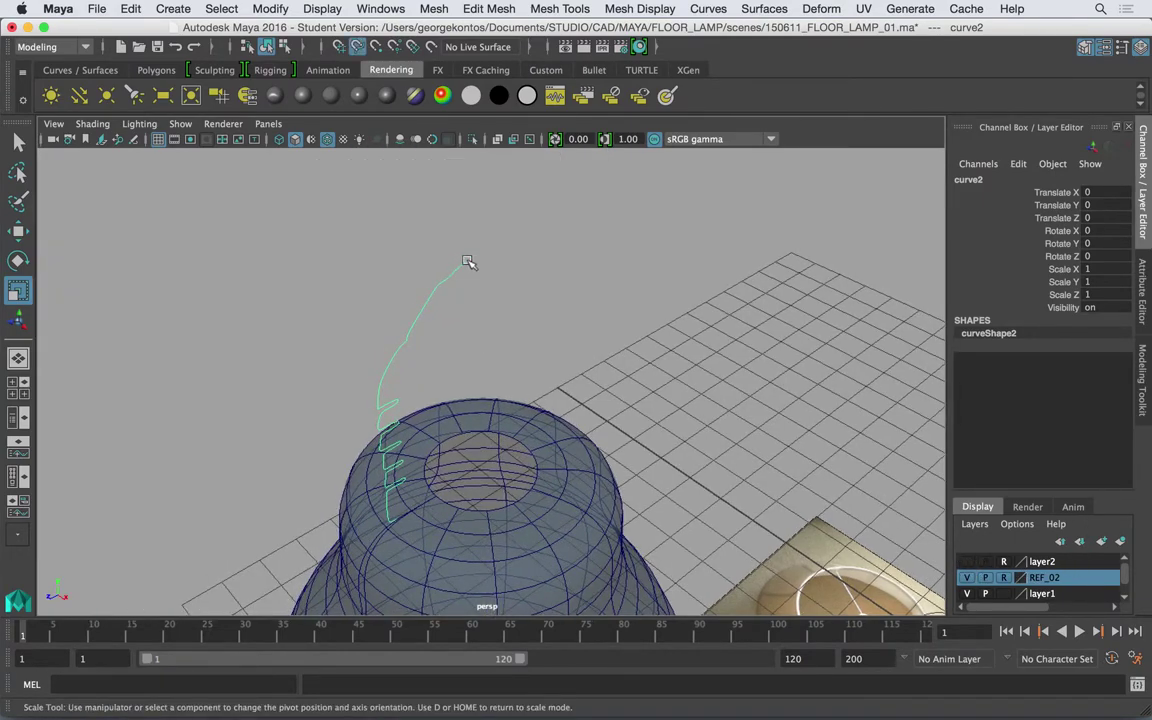
pyautogui.click(469, 263)
pyautogui.press('d')
pyautogui.keyDown('alt'); pyautogui.moveTo(543, 291); pyautogui.dragTo(508, 276); pyautogui.keyUp('alt')
pyautogui.keyDown('alt'); pyautogui.moveTo(508, 276); pyautogui.dragTo(564, 321, button='middle'); pyautogui.keyUp('alt')
pyautogui.keyDown('alt'); pyautogui.moveTo(564, 321); pyautogui.dragTo(481, 303, button='right'); pyautogui.keyUp('alt')
pyautogui.keyDown('alt'); pyautogui.moveTo(475, 279); pyautogui.dragTo(465, 307, button='middle'); pyautogui.keyUp('alt')
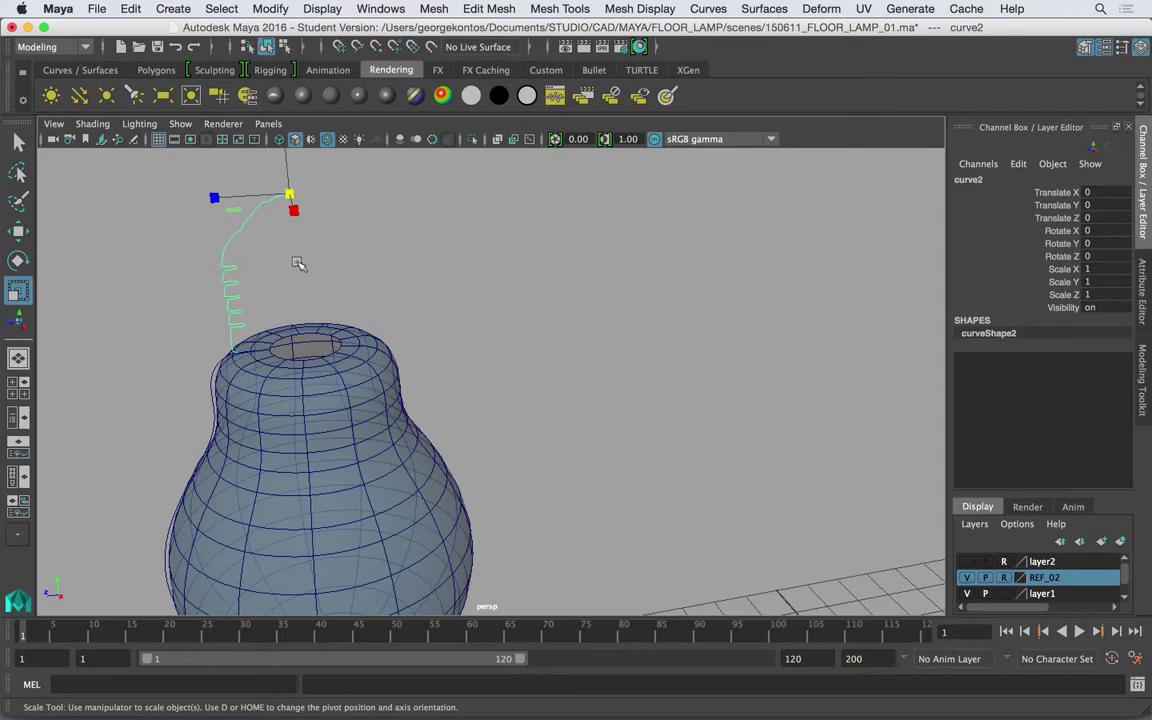
# Revolve the threaded base's profile curve around the Y axis with NURBS output geometry and 8 segments.
pyautogui.click(321, 286)
pyautogui.click(266, 204)
pyautogui.press('w')
pyautogui.keyDown('alt'); pyautogui.moveTo(418, 260); pyautogui.dragTo(379, 254); pyautogui.keyUp('alt')
pyautogui.click(489, 8)
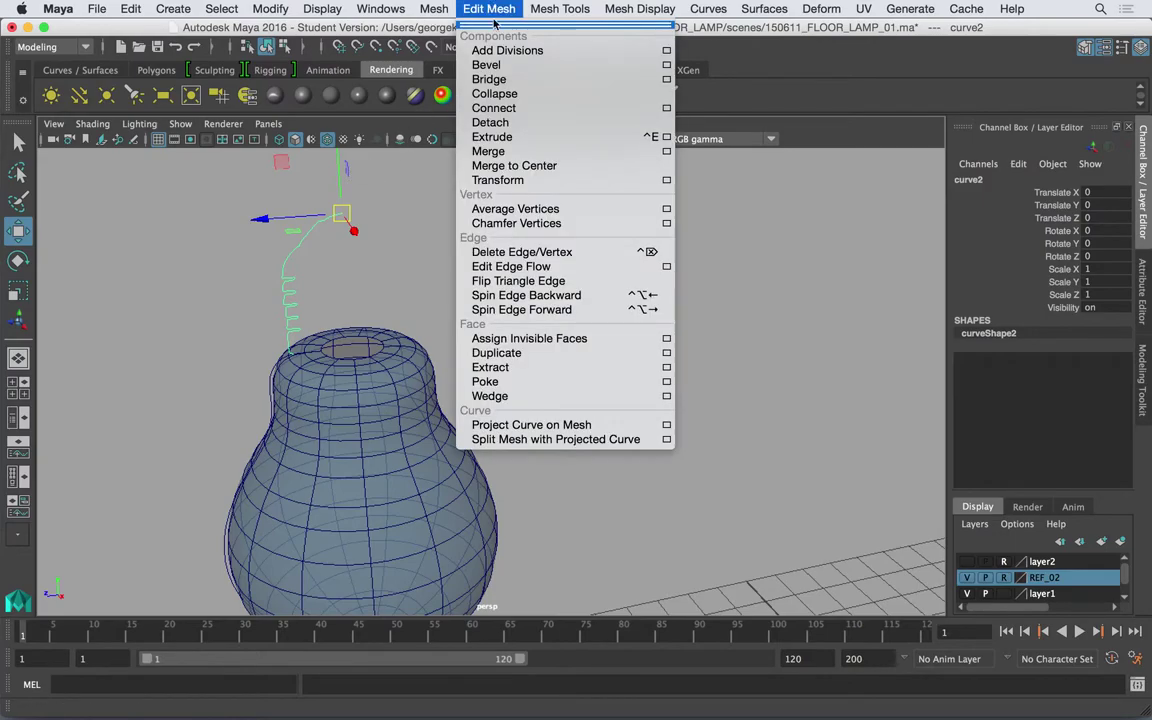
pyautogui.click(802, 6)
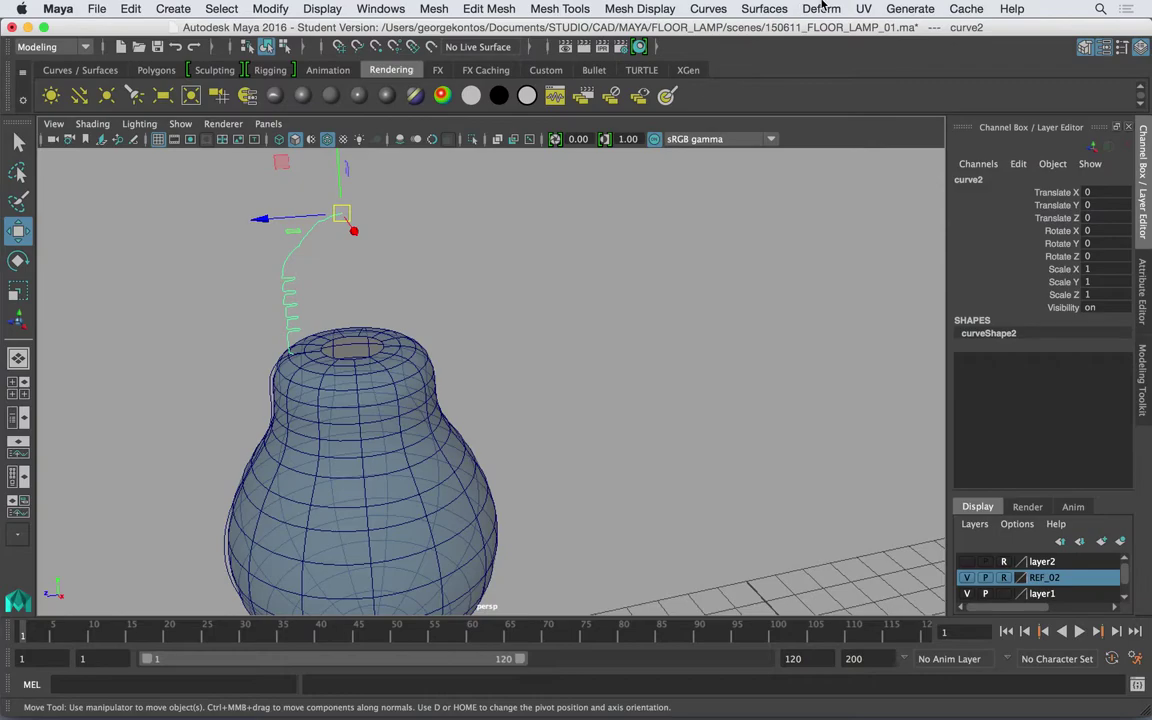
pyautogui.click(863, 8)
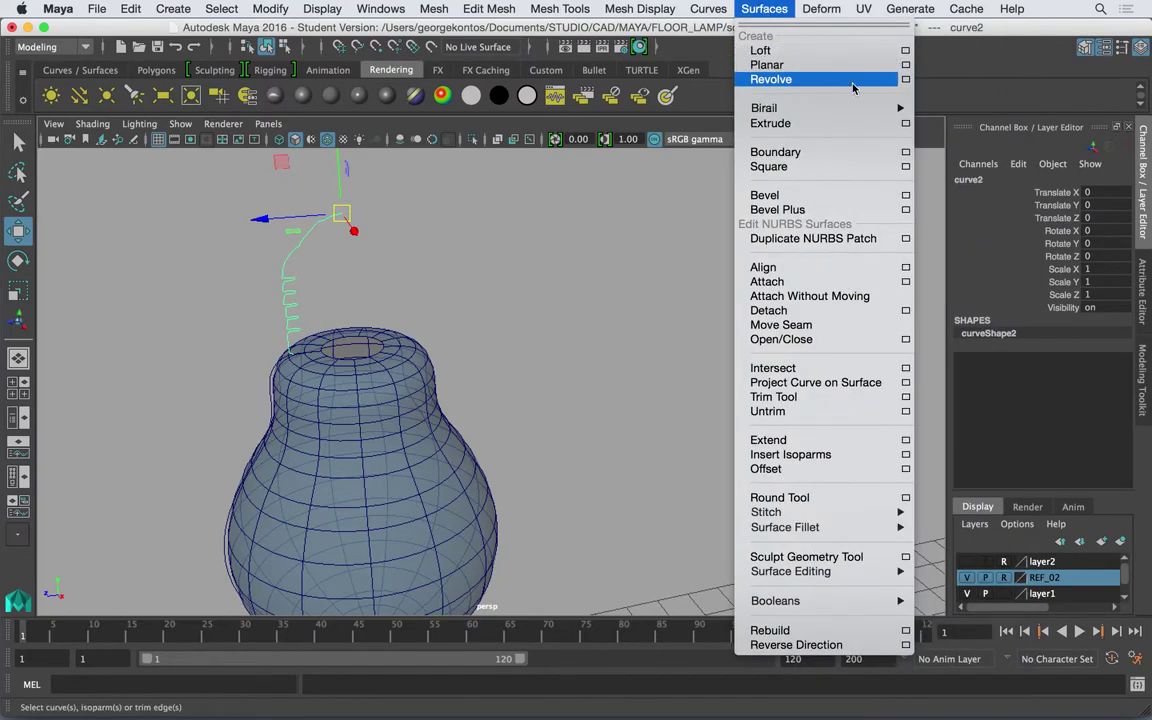
pyautogui.click(924, 83)
pyautogui.click(805, 6)
pyautogui.moveTo(785, 9)
pyautogui.click(905, 80)
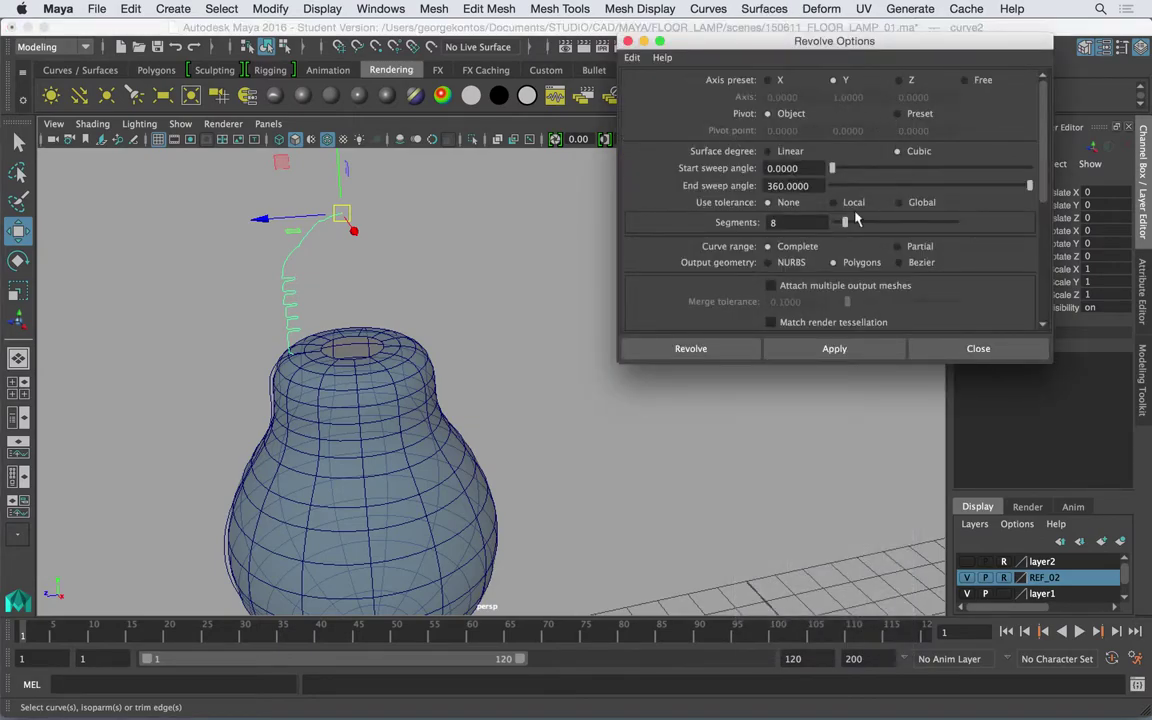
pyautogui.click(804, 264)
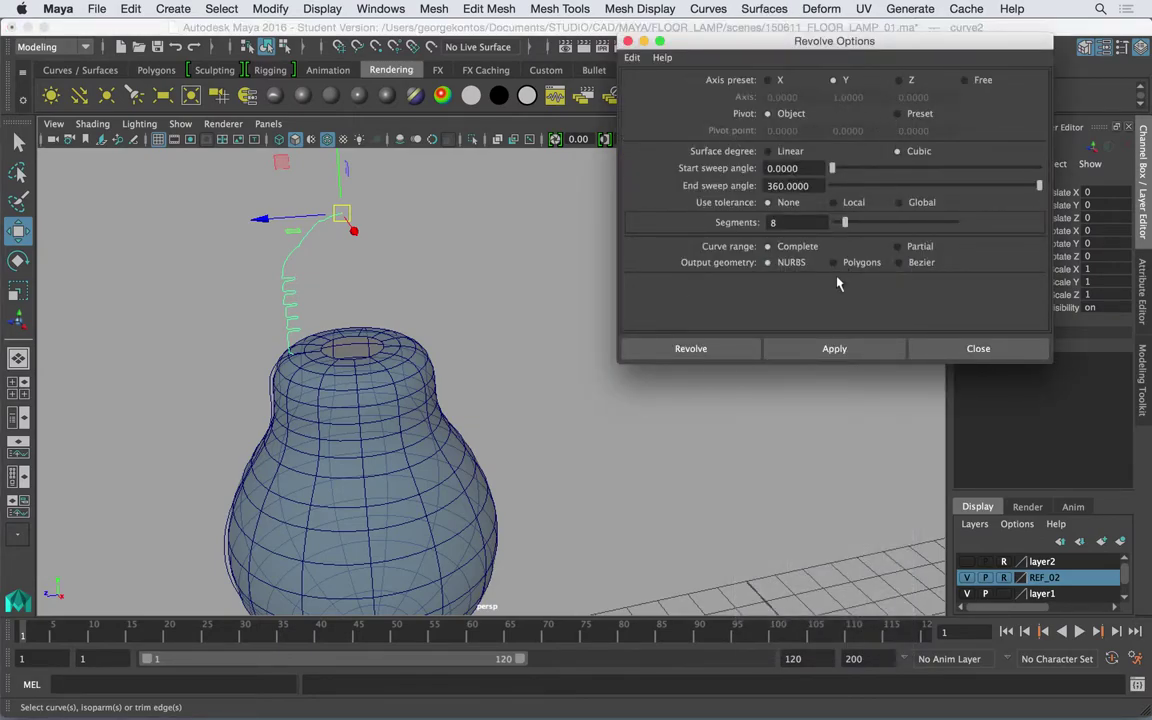
pyautogui.click(834, 348)
pyautogui.keyDown('alt'); pyautogui.moveTo(412, 267); pyautogui.dragTo(456, 253); pyautogui.keyUp('alt')
pyautogui.click(457, 252)
pyautogui.click(535, 170)
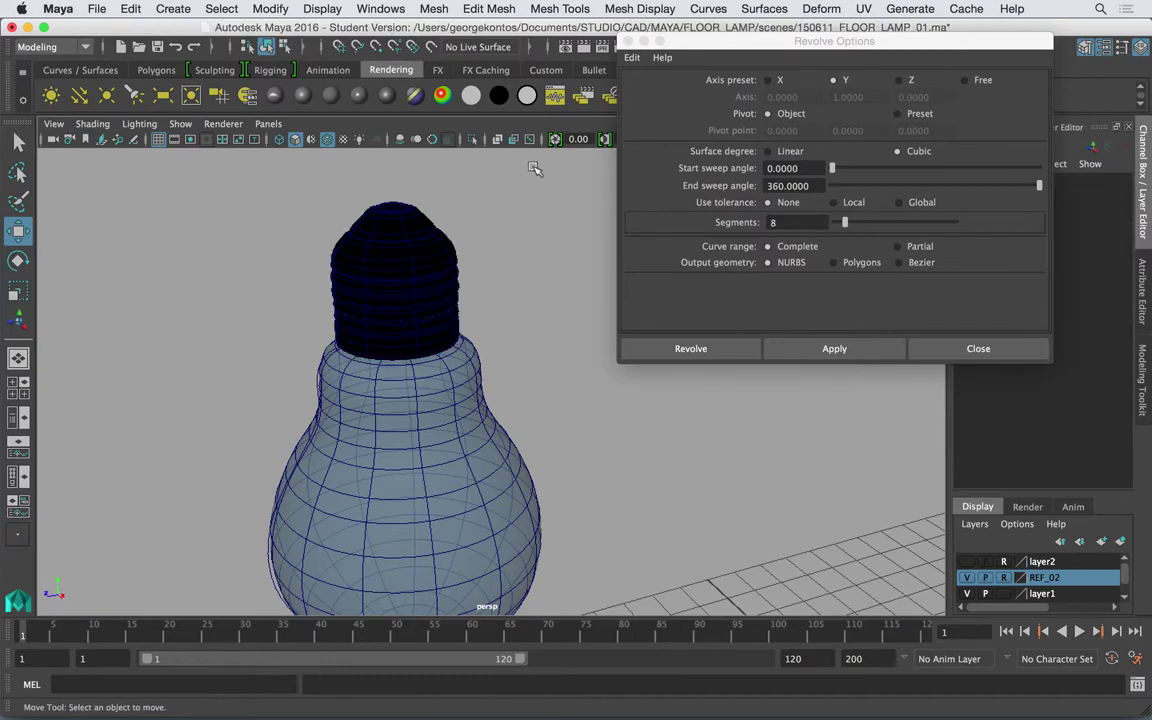
pyautogui.click(628, 41)
# Try to reverse the surface direction with both the revolved base and its profile curve selected.
pyautogui.click(383, 247)
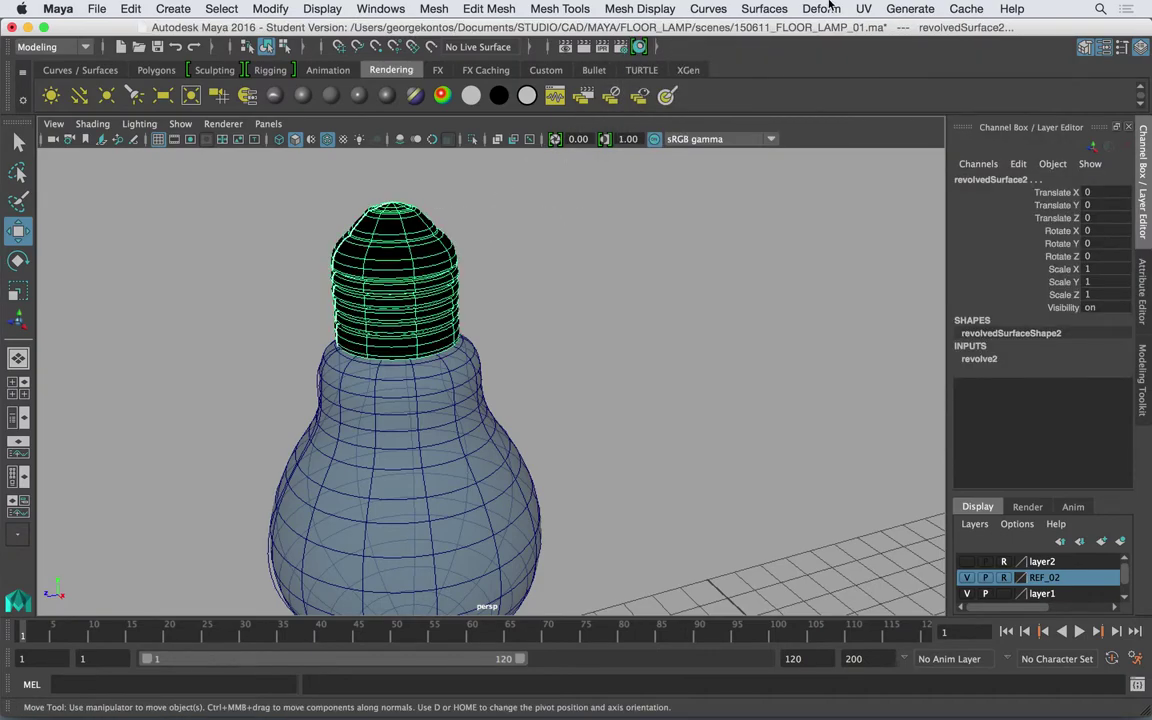
pyautogui.click(764, 8)
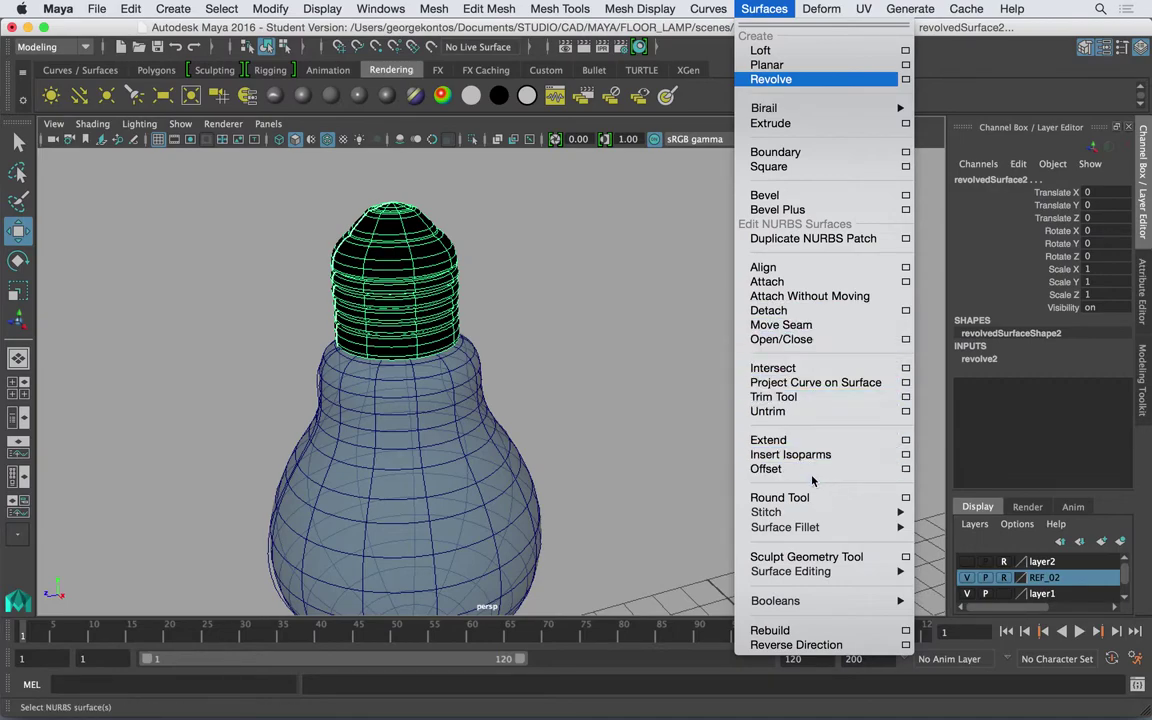
pyautogui.moveTo(816, 535)
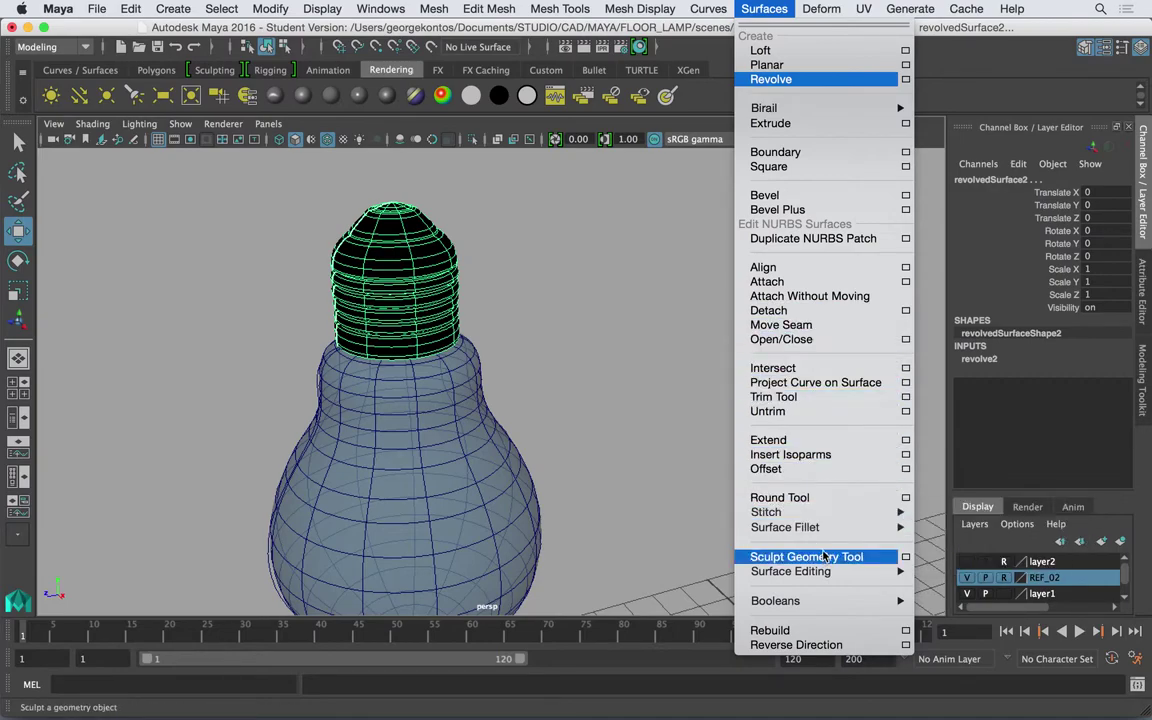
pyautogui.moveTo(830, 574)
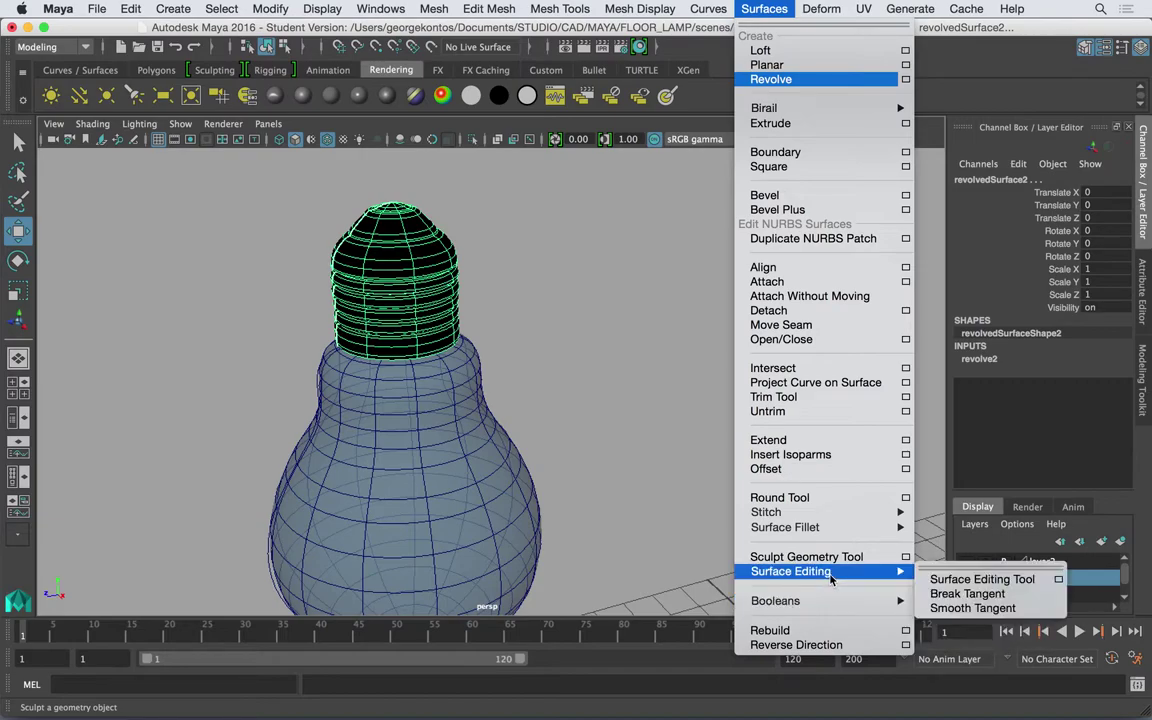
pyautogui.click(826, 645)
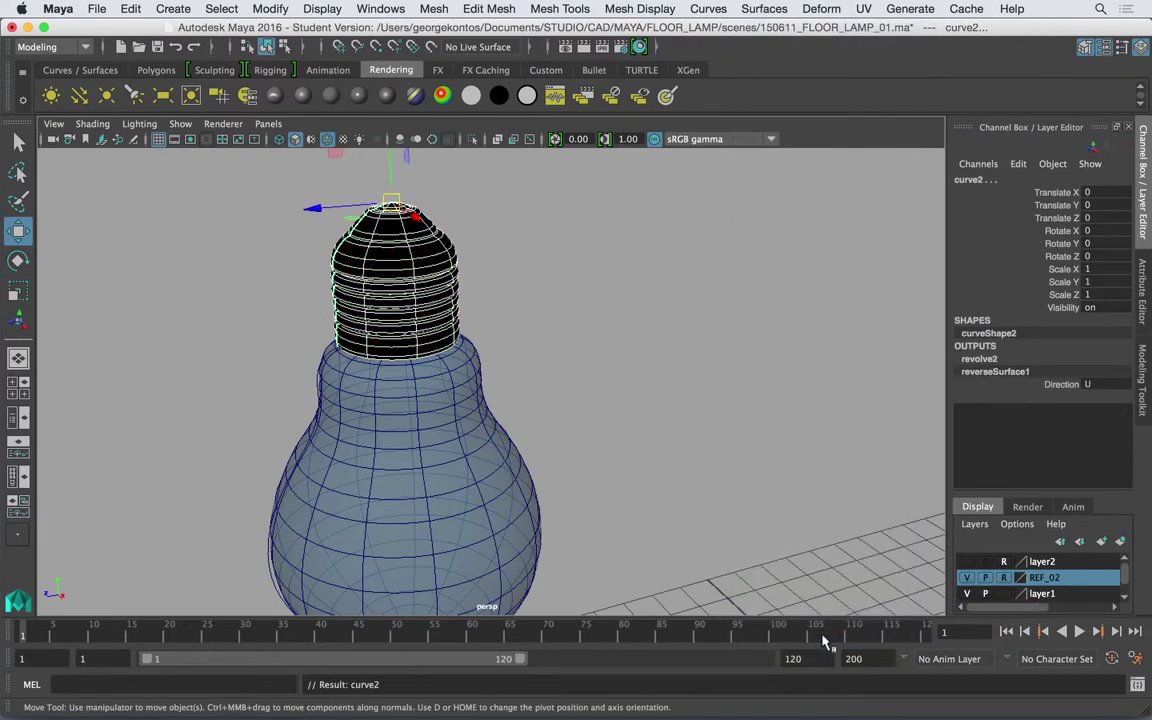
pyautogui.press('super+z')
# Select only the revolved threaded base and reverse its surface direction.
pyautogui.click(606, 422)
pyautogui.click(396, 268)
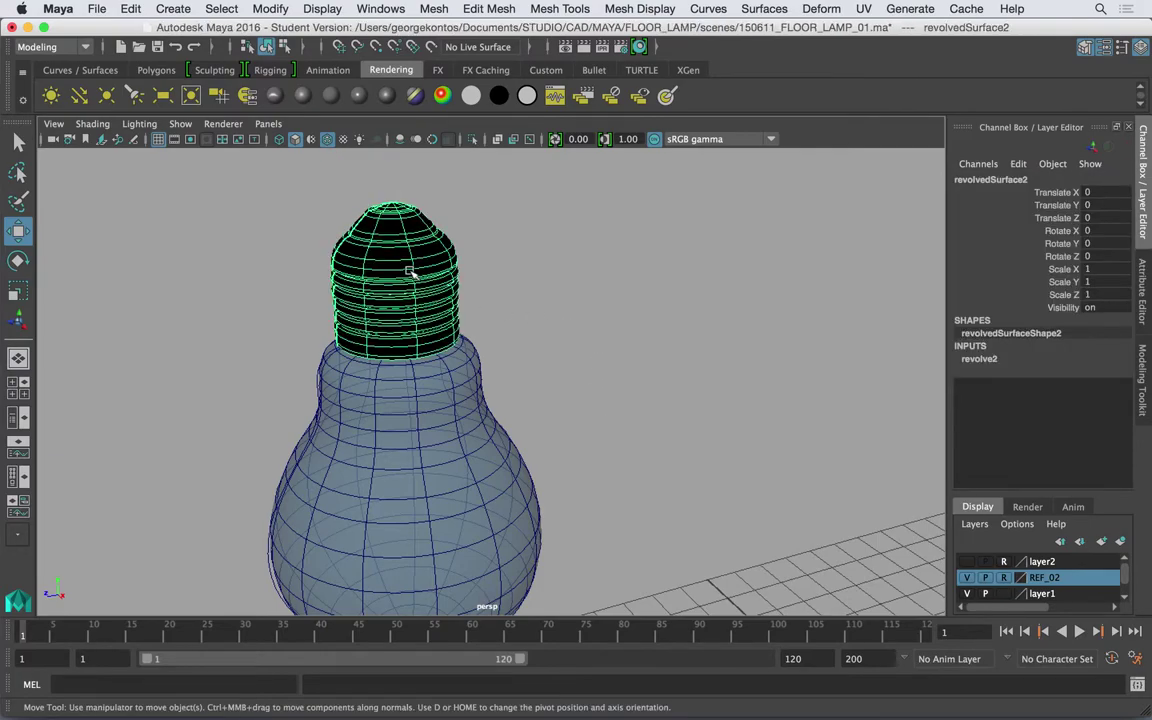
pyautogui.click(763, 8)
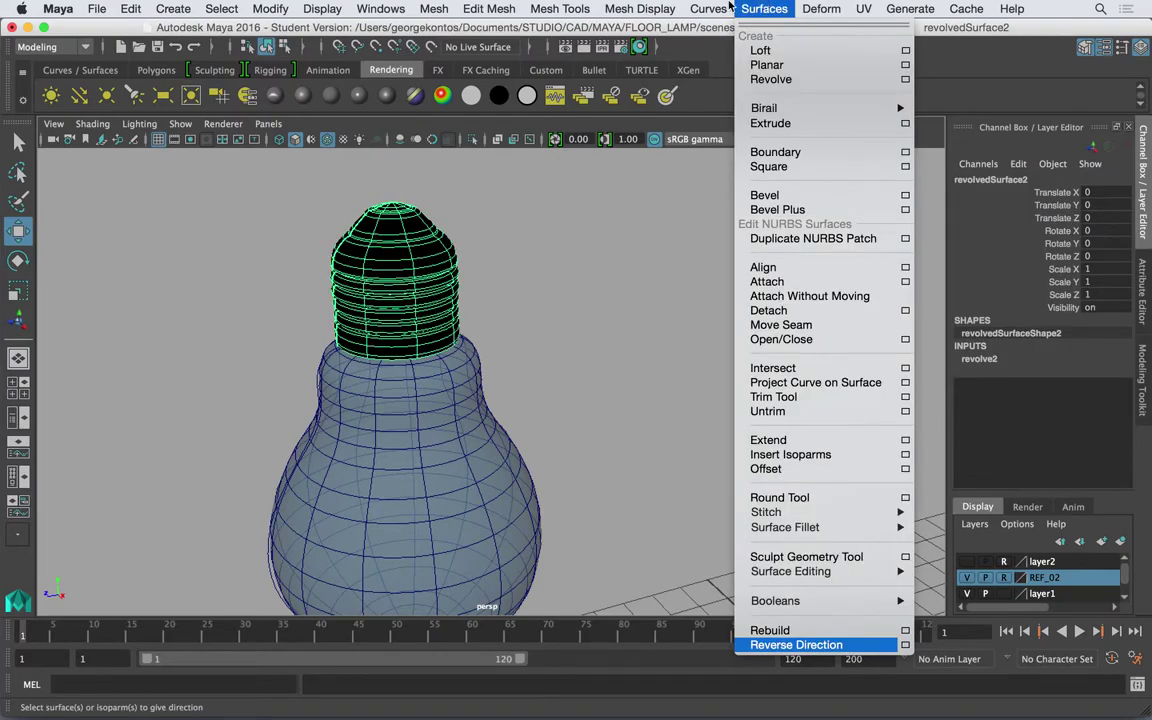
pyautogui.click(768, 645)
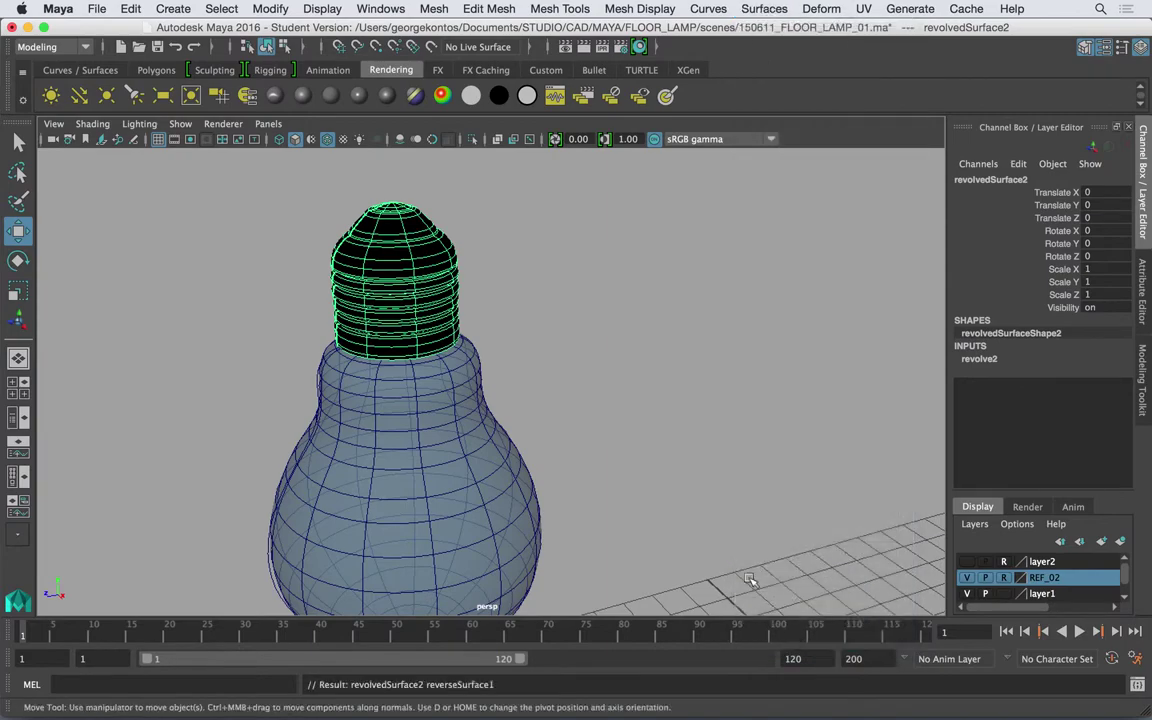
pyautogui.click(602, 337)
pyautogui.keyDown('alt'); pyautogui.moveTo(580, 308); pyautogui.dragTo(550, 276); pyautogui.keyUp('alt')
pyautogui.keyDown('alt'); pyautogui.moveTo(550, 290); pyautogui.dragTo(535, 395, button='middle'); pyautogui.keyUp('alt')
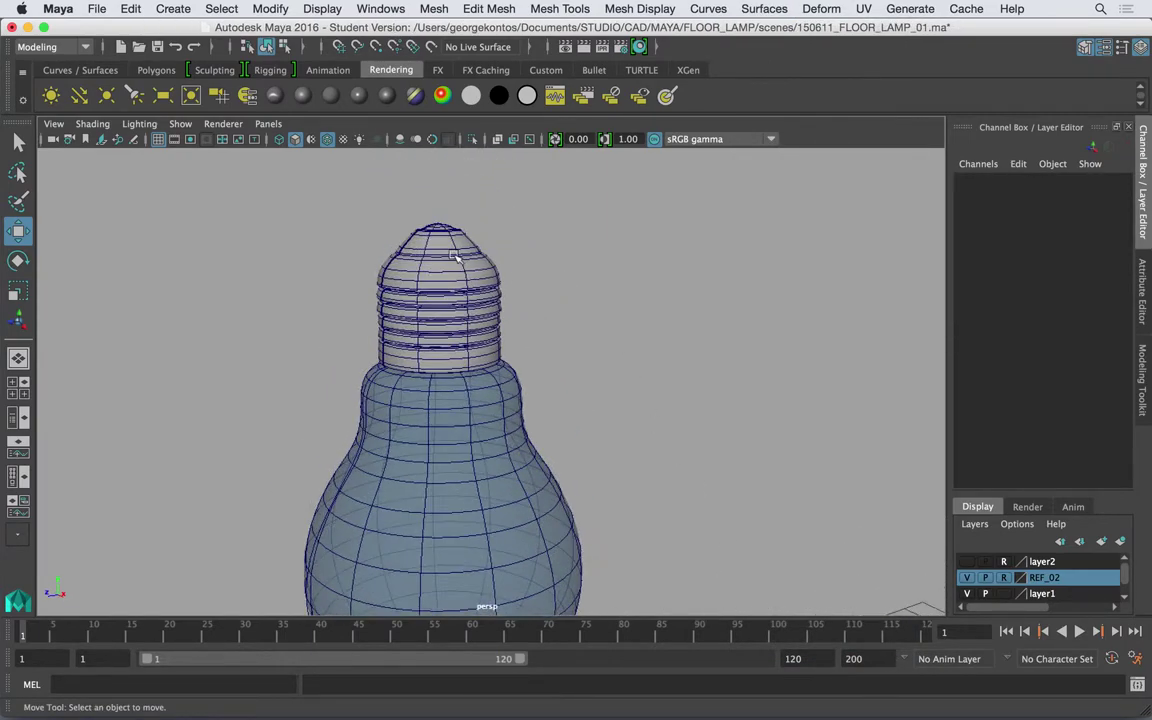
# Turn off the wireframe-on-shaded display and inspect the threaded base's smooth shading from several angles.
pyautogui.click(328, 141)
pyautogui.keyDown('alt'); pyautogui.moveTo(547, 271); pyautogui.dragTo(532, 270); pyautogui.keyUp('alt')
pyautogui.moveTo(532, 270)
pyautogui.keyDown('alt'); pyautogui.mouseDown(button='right')
pyautogui.moveTo(465, 270)
pyautogui.moveTo(588, 292)
pyautogui.mouseUp(button='right'); pyautogui.keyUp('alt')
pyautogui.click(398, 268)
pyautogui.keyDown('alt'); pyautogui.moveTo(281, 155); pyautogui.dragTo(512, 315, button='middle'); pyautogui.keyUp('alt')
pyautogui.keyDown('alt'); pyautogui.moveTo(512, 315); pyautogui.dragTo(570, 310, button='right'); pyautogui.keyUp('alt')
pyautogui.keyDown('alt'); pyautogui.moveTo(575, 300); pyautogui.dragTo(607, 339); pyautogui.keyUp('alt')
pyautogui.keyDown('alt'); pyautogui.moveTo(645, 415); pyautogui.dragTo(587, 323, button='middle'); pyautogui.keyUp('alt')
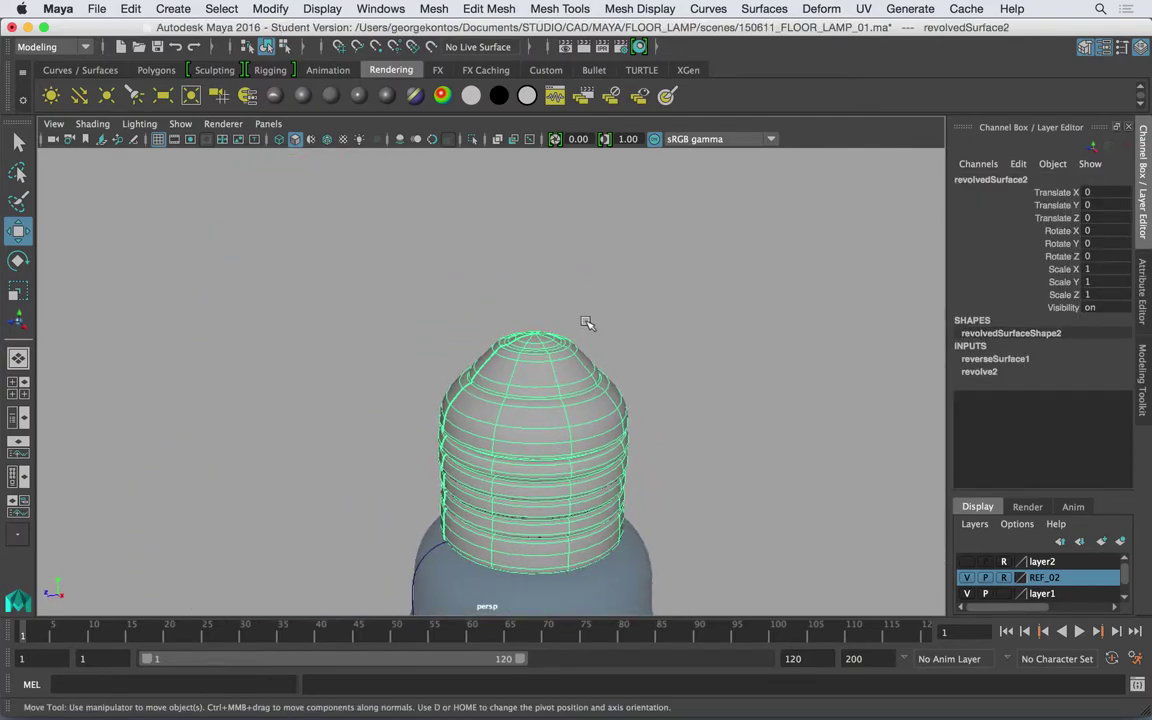
pyautogui.keyDown('alt'); pyautogui.moveTo(587, 323); pyautogui.dragTo(566, 311); pyautogui.keyUp('alt')
pyautogui.keyDown('alt'); pyautogui.moveTo(530, 232); pyautogui.dragTo(556, 322, button='middle'); pyautogui.keyUp('alt')
pyautogui.keyDown('alt'); pyautogui.moveTo(556, 322); pyautogui.dragTo(579, 314, button='right'); pyautogui.keyUp('alt')
pyautogui.keyDown('alt'); pyautogui.moveTo(579, 314); pyautogui.dragTo(583, 322); pyautogui.keyUp('alt')
pyautogui.click(611, 293)
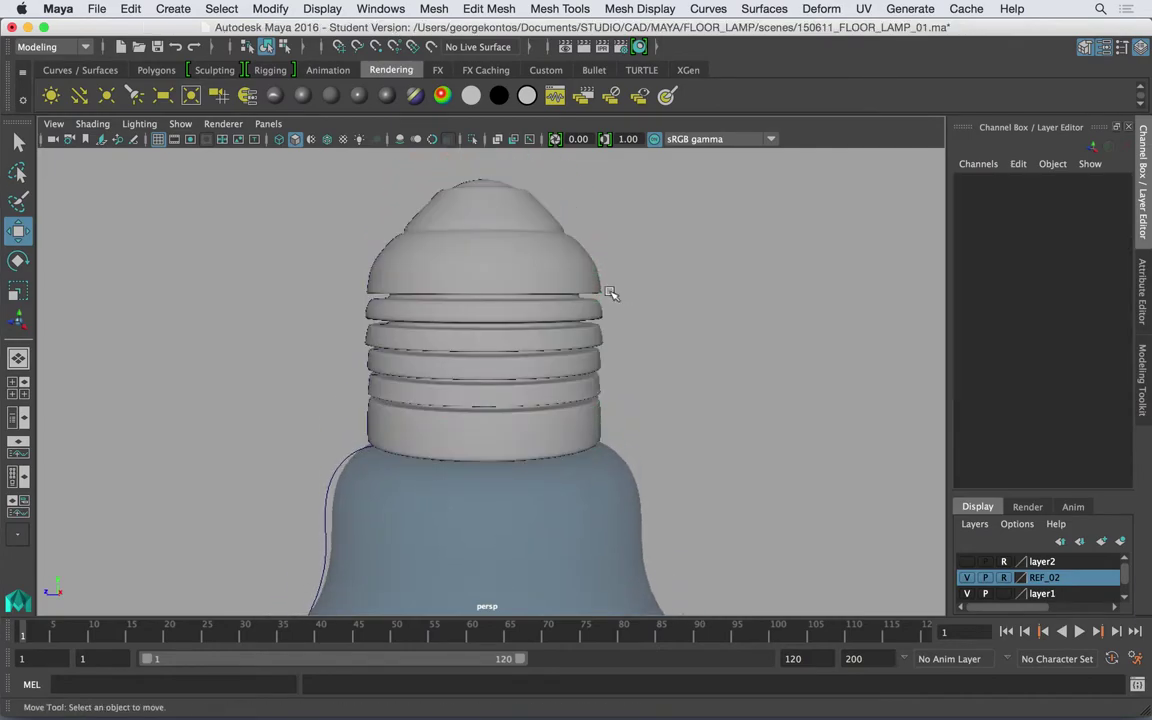
# Center the pivot of the revolved threaded base surface.
pyautogui.click(555, 283)
pyautogui.scroll(-3, 548, 290)
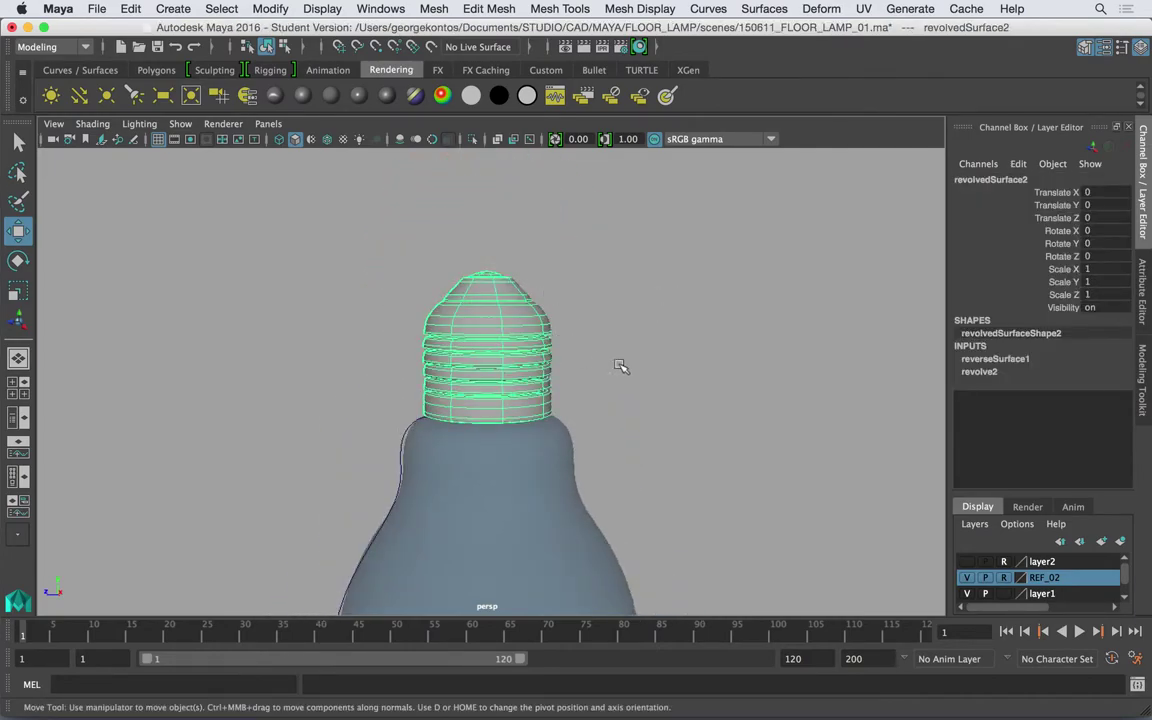
pyautogui.click(221, 8)
pyautogui.moveTo(270, 8)
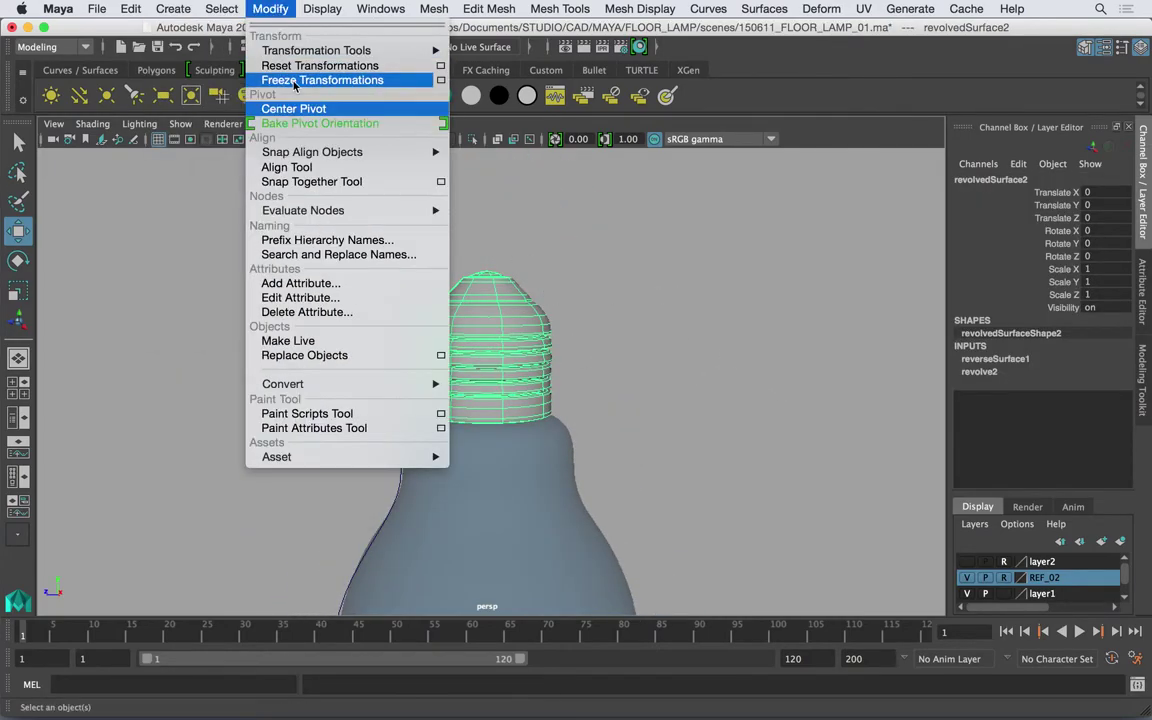
pyautogui.click(300, 109)
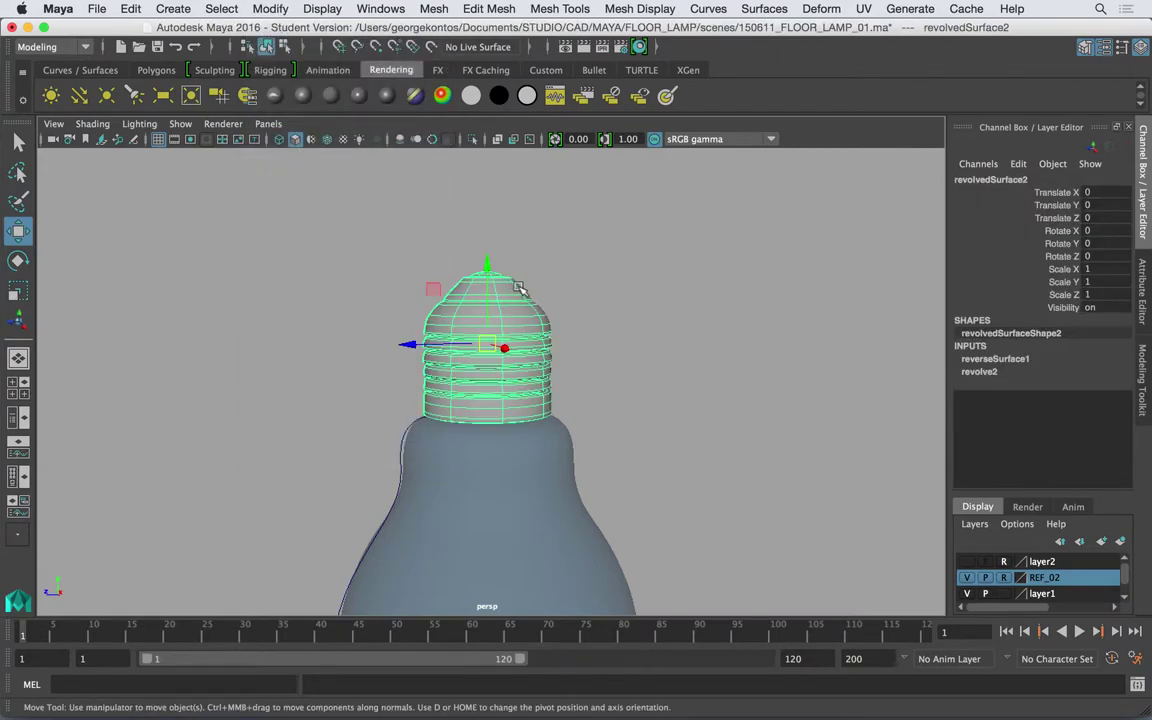
# Examine the rounded tip of the threaded base up close for an isoparm where the cap can be separated.
pyautogui.keyDown('alt'); pyautogui.moveTo(514, 288); pyautogui.dragTo(636, 286, button='right'); pyautogui.keyUp('alt')
pyautogui.keyDown('alt'); pyautogui.moveTo(527, 240); pyautogui.dragTo(522, 300); pyautogui.keyUp('alt')
pyautogui.keyDown('alt'); pyautogui.moveTo(490, 275); pyautogui.dragTo(571, 267, button='right'); pyautogui.keyUp('alt')
pyautogui.keyDown('alt'); pyautogui.moveTo(571, 267); pyautogui.dragTo(571, 167, button='middle'); pyautogui.keyUp('alt')
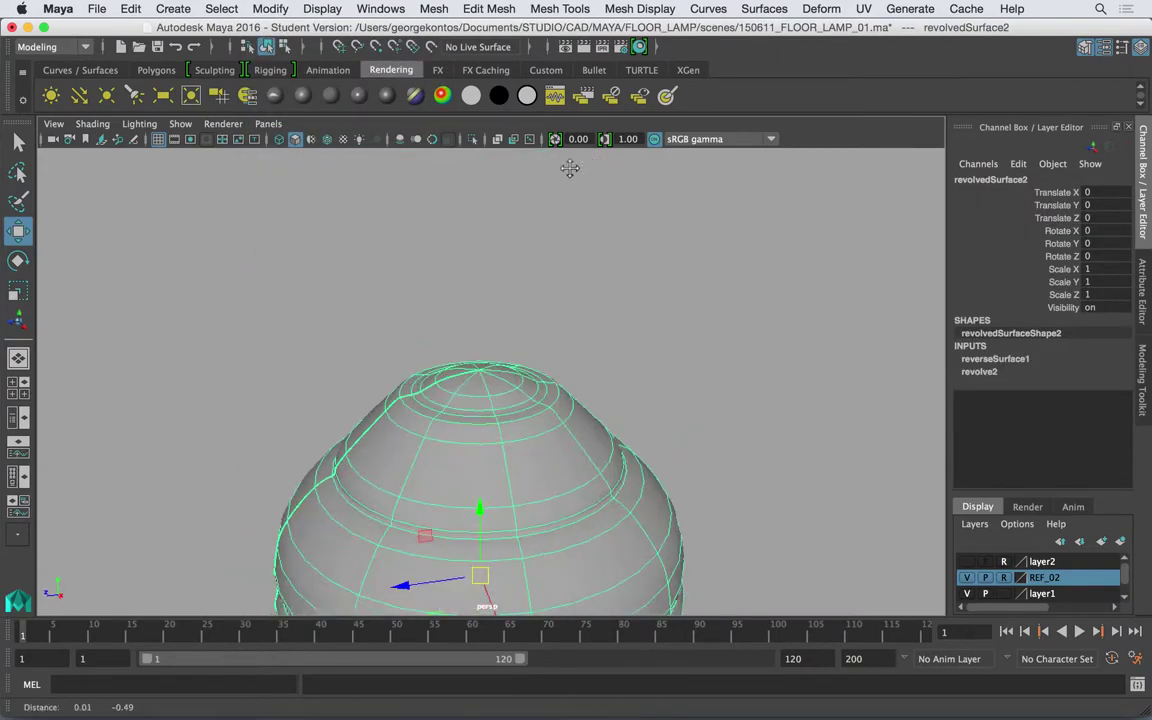
pyautogui.keyDown('alt'); pyautogui.moveTo(573, 417); pyautogui.dragTo(563, 261, button='middle'); pyautogui.keyUp('alt')
pyautogui.keyDown('alt'); pyautogui.moveTo(540, 266); pyautogui.dragTo(568, 265, button='right'); pyautogui.keyUp('alt')
pyautogui.keyDown('alt'); pyautogui.moveTo(553, 219); pyautogui.dragTo(555, 254, button='middle'); pyautogui.keyUp('alt')
pyautogui.keyDown('alt'); pyautogui.moveTo(462, 240); pyautogui.dragTo(512, 234, button='right'); pyautogui.keyUp('alt')
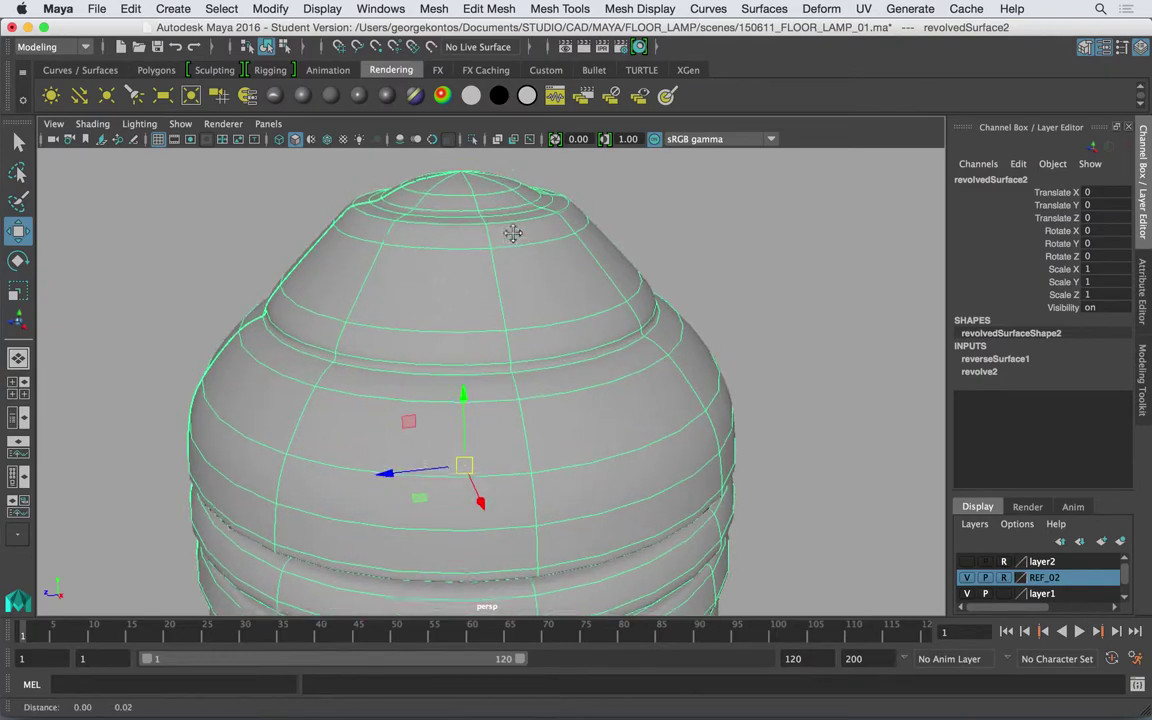
pyautogui.keyDown('alt'); pyautogui.moveTo(515, 237); pyautogui.dragTo(520, 273, button='middle'); pyautogui.keyUp('alt')
pyautogui.click(592, 213)
pyautogui.click(590, 263)
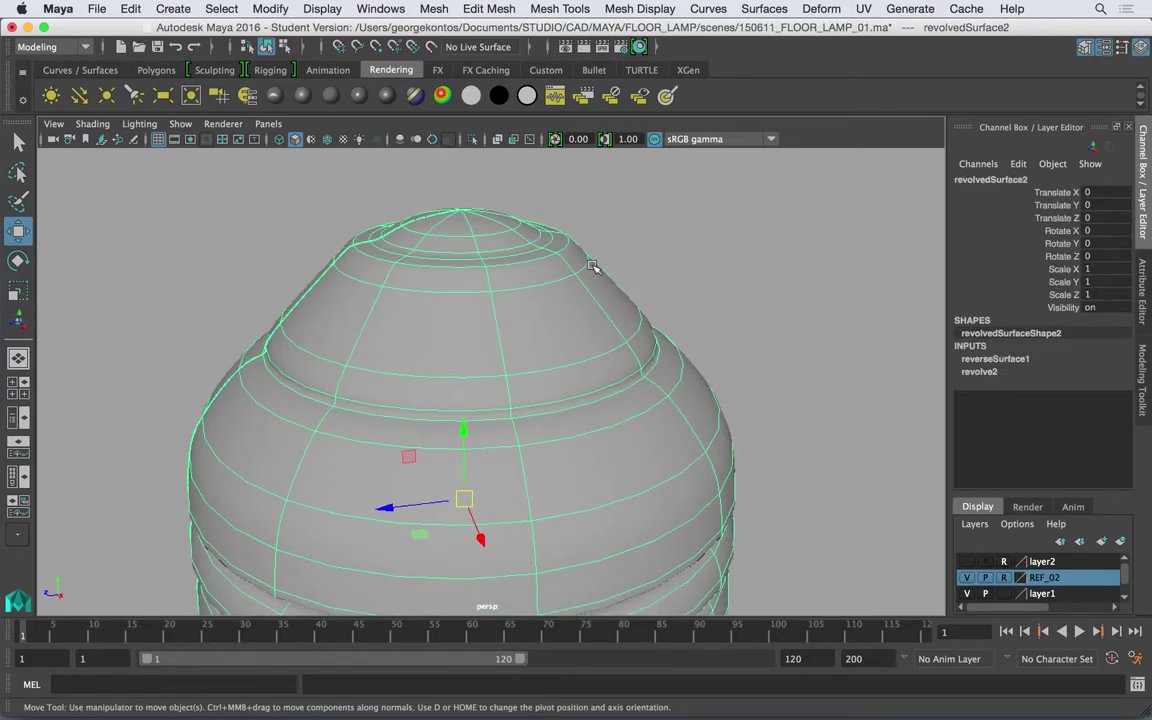
pyautogui.keyDown('alt'); pyautogui.moveTo(594, 265); pyautogui.dragTo(568, 272, button='right'); pyautogui.keyUp('alt')
pyautogui.click(588, 283)
pyautogui.click(531, 286)
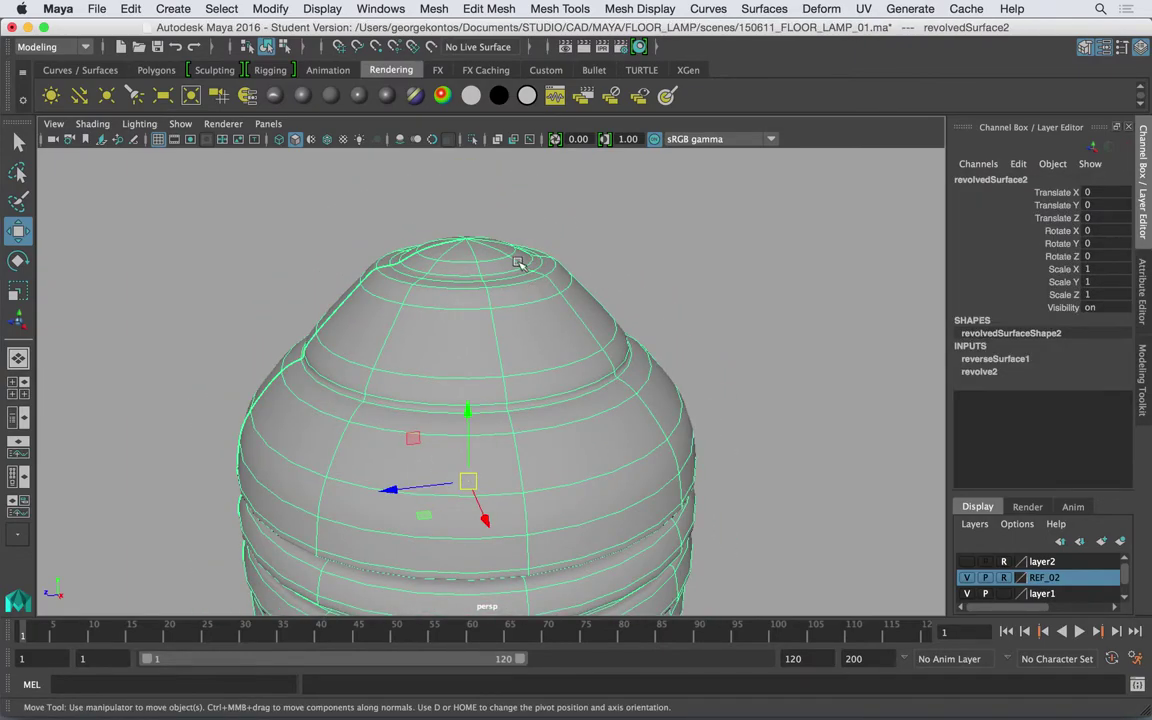
# Detach the tip cap from the threaded base at the isoparm encircling it, at U parameter 50.91.
pyautogui.rightClick(518, 262)
pyautogui.click(516, 218)
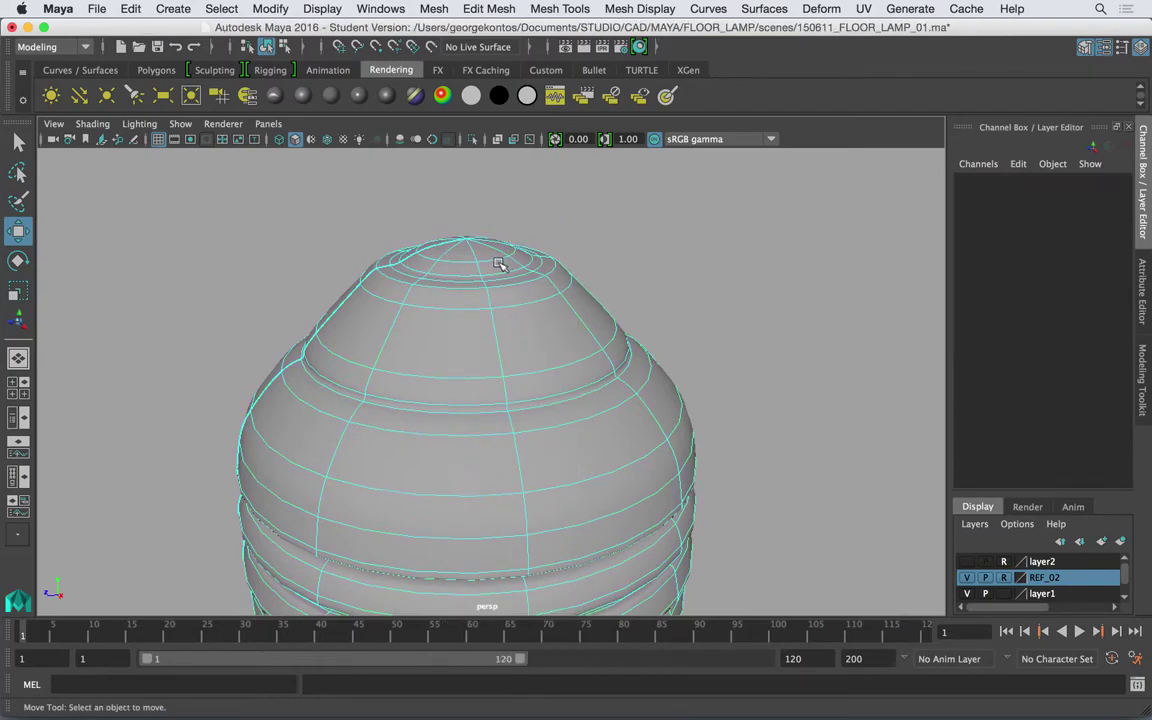
pyautogui.click(474, 275)
pyautogui.moveTo(476, 280); pyautogui.dragTo(484, 291)
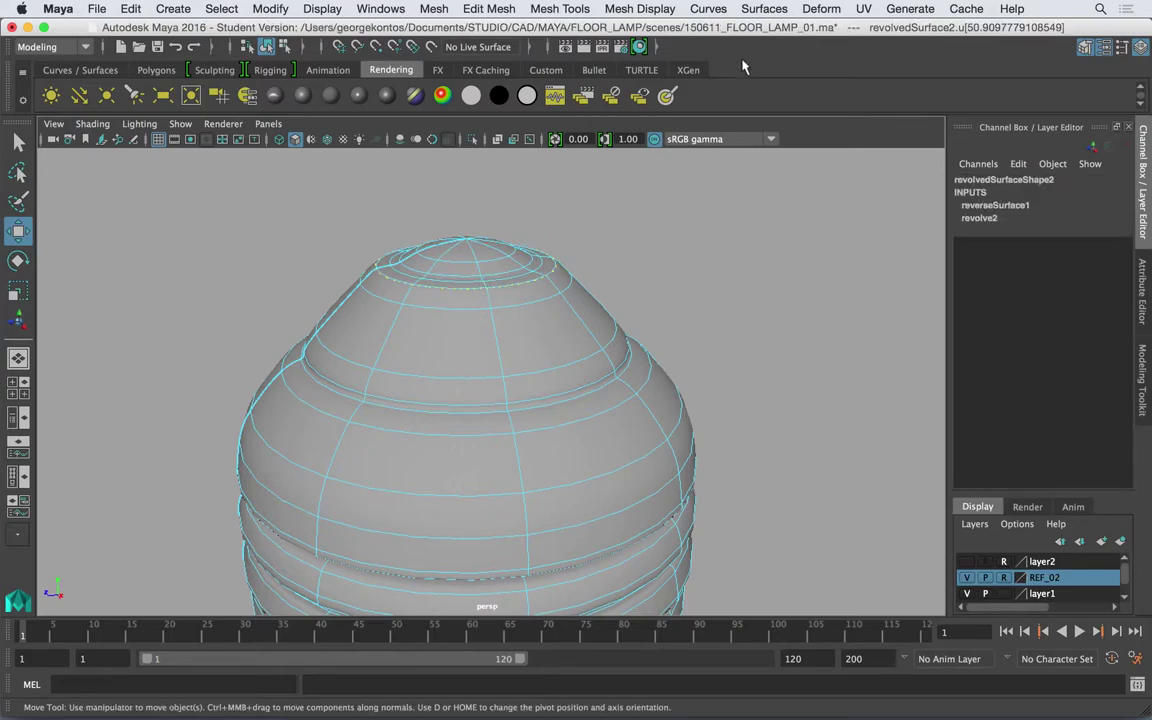
pyautogui.click(764, 8)
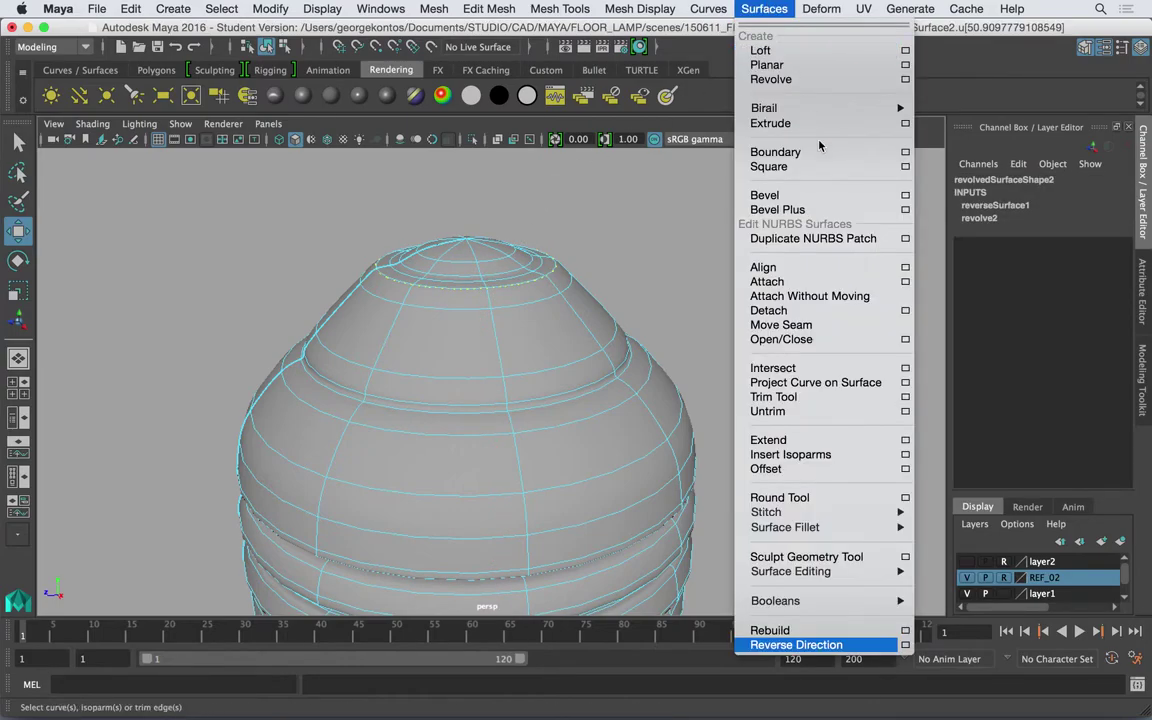
pyautogui.click(768, 310)
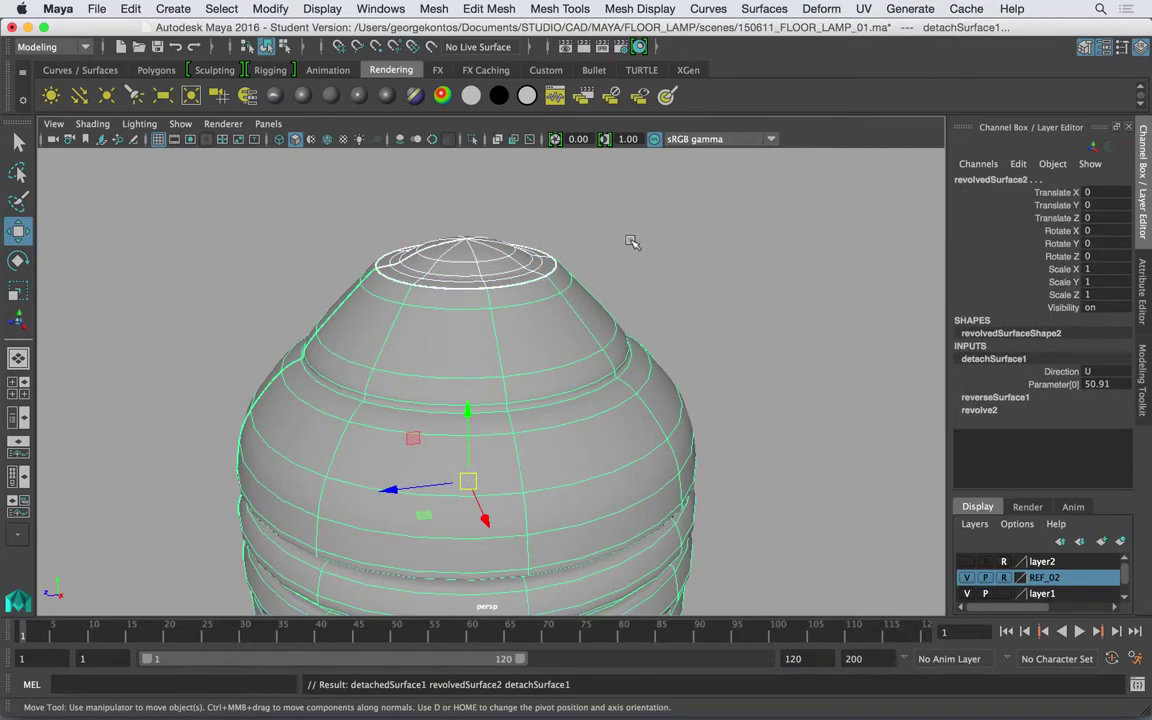
pyautogui.click(630, 244)
pyautogui.click(578, 301)
pyautogui.click(497, 265)
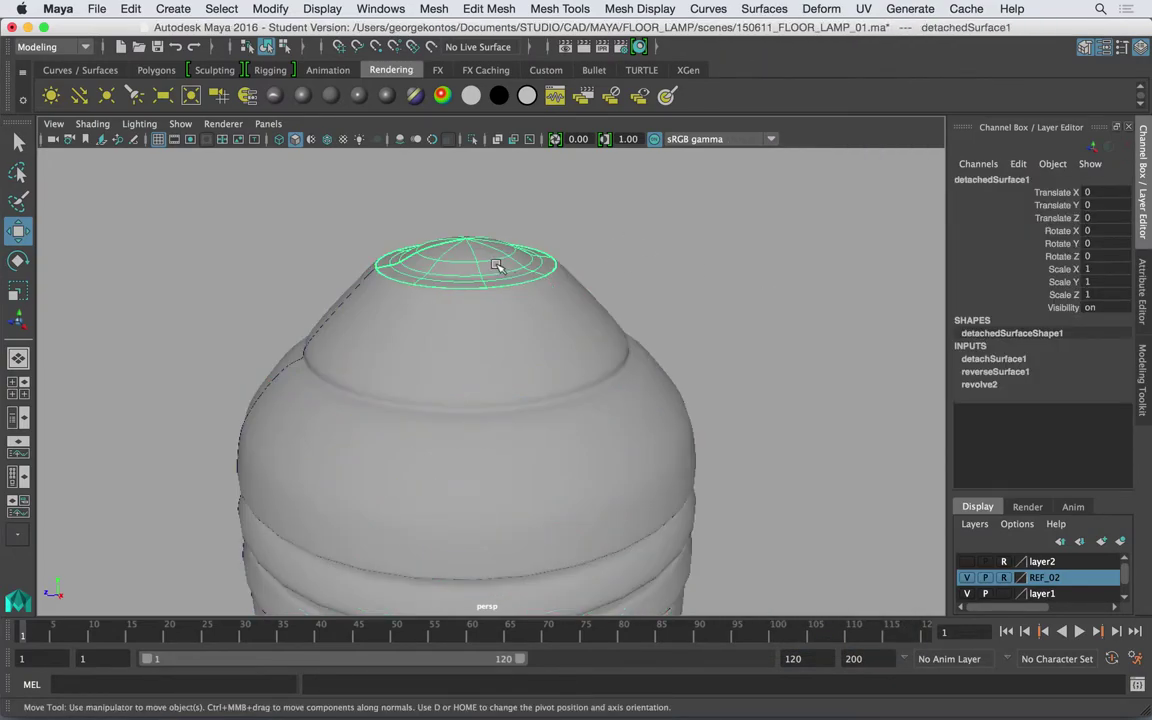
pyautogui.click(605, 230)
# Assign a new Lambert material to the detached tip cap and darken its color.
pyautogui.click(483, 252)
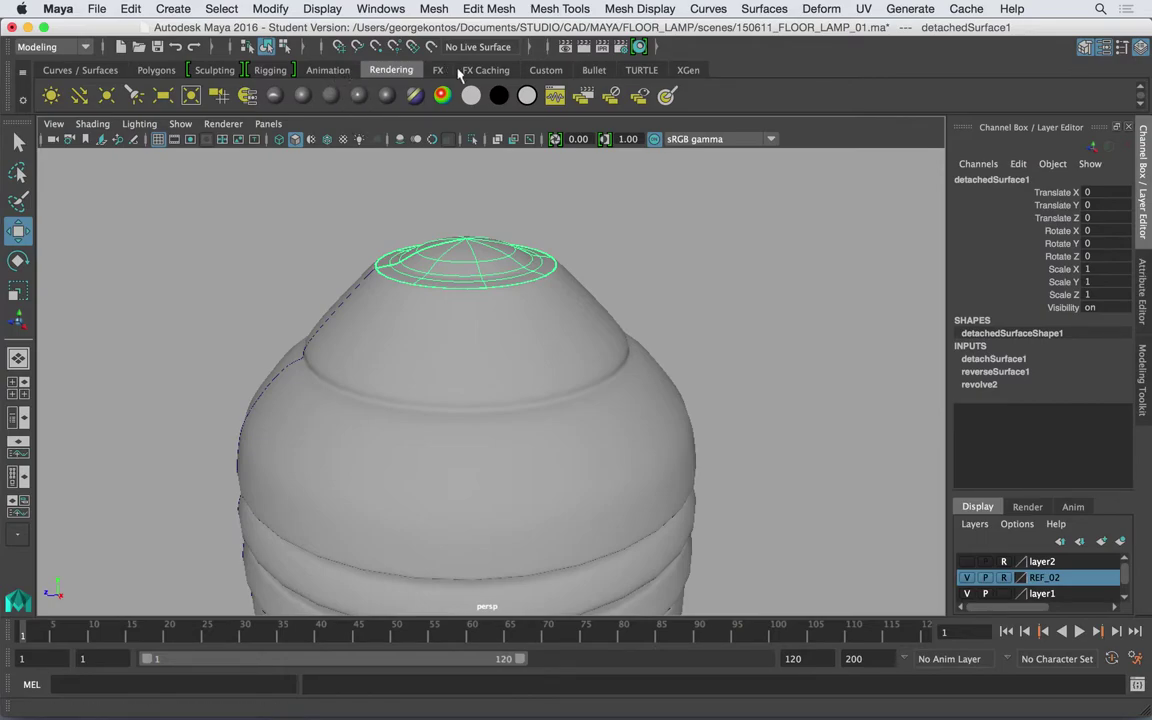
pyautogui.click(430, 216)
pyautogui.click(473, 249)
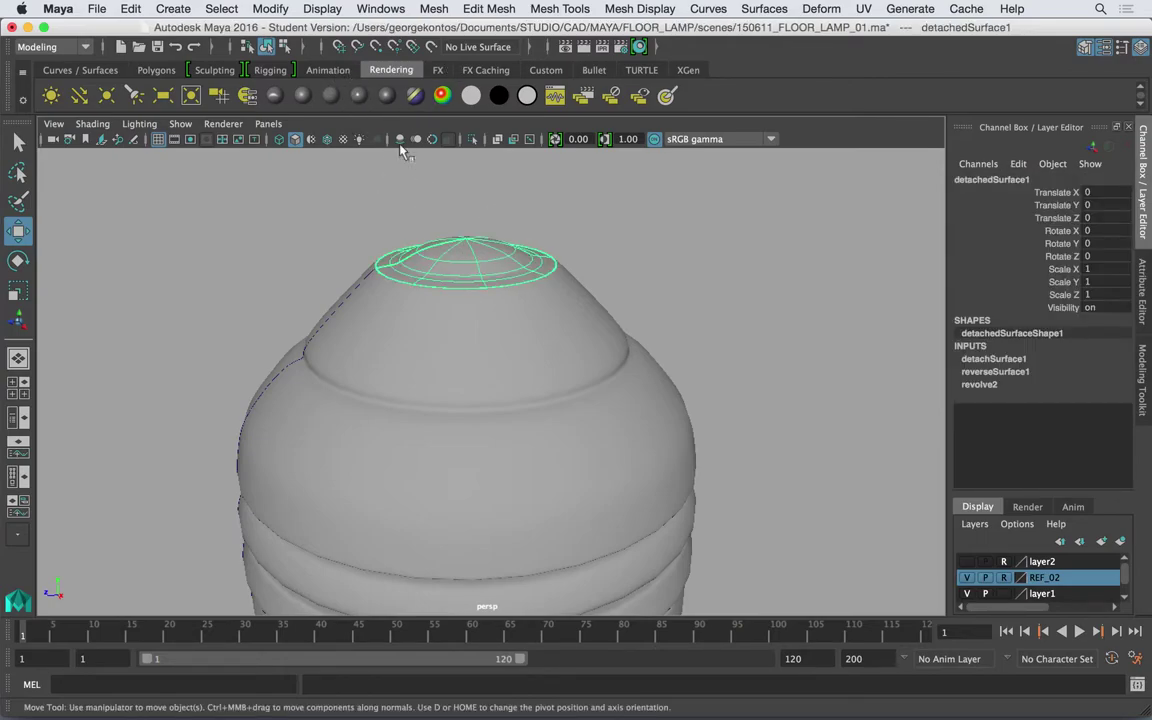
pyautogui.click(330, 95)
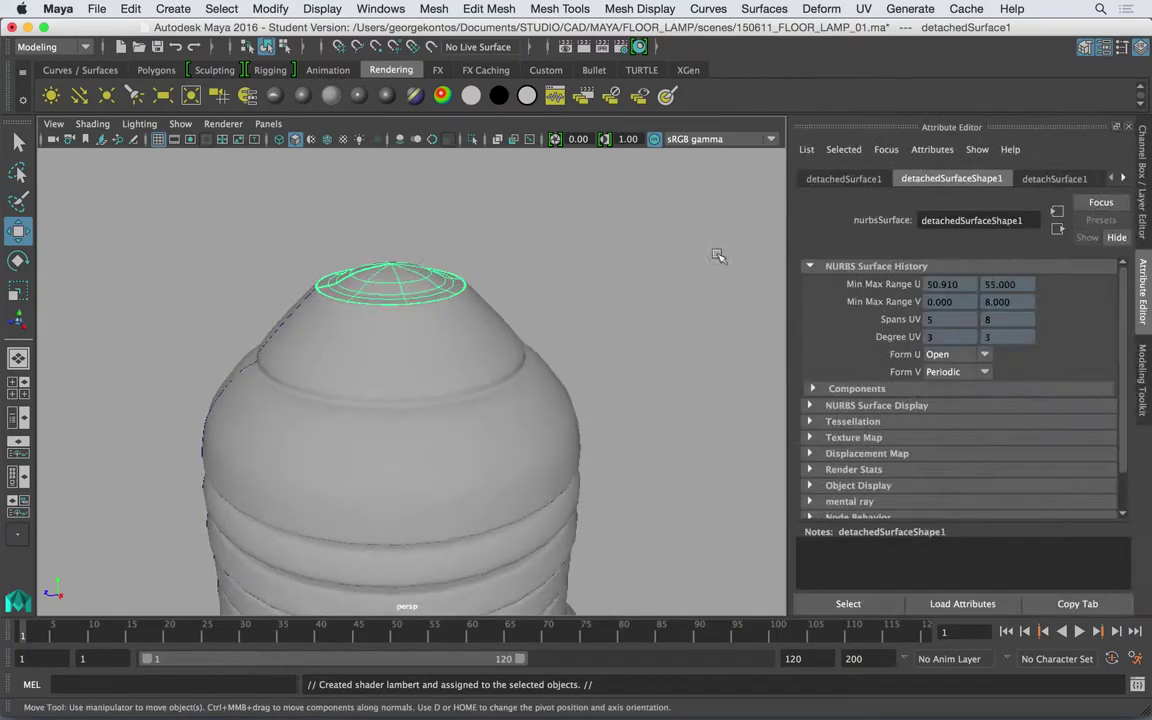
pyautogui.click(1123, 178)
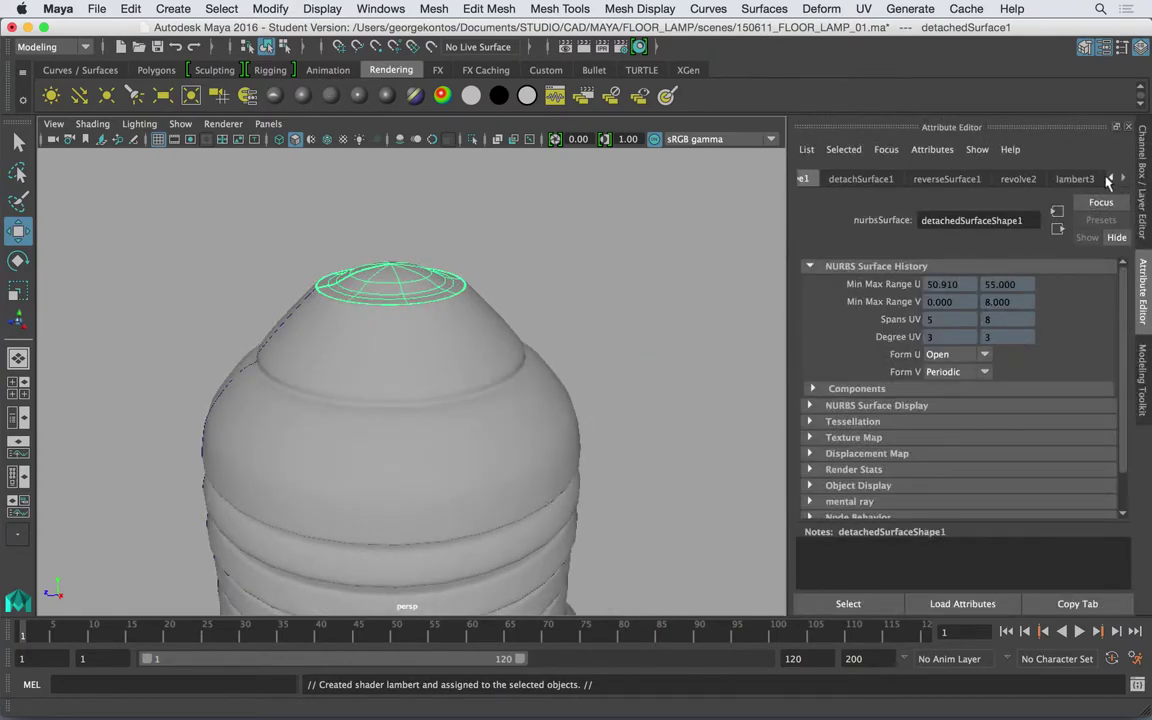
pyautogui.click(1080, 179)
pyautogui.moveTo(1030, 360); pyautogui.dragTo(1000, 360)
# Assign a new Lambert material to the threaded base surface of the bulb and darken its color slightly.
pyautogui.click(537, 355)
pyautogui.click(541, 359)
pyautogui.keyDown('alt'); pyautogui.moveTo(555, 594); pyautogui.dragTo(589, 316, button='middle'); pyautogui.keyUp('alt')
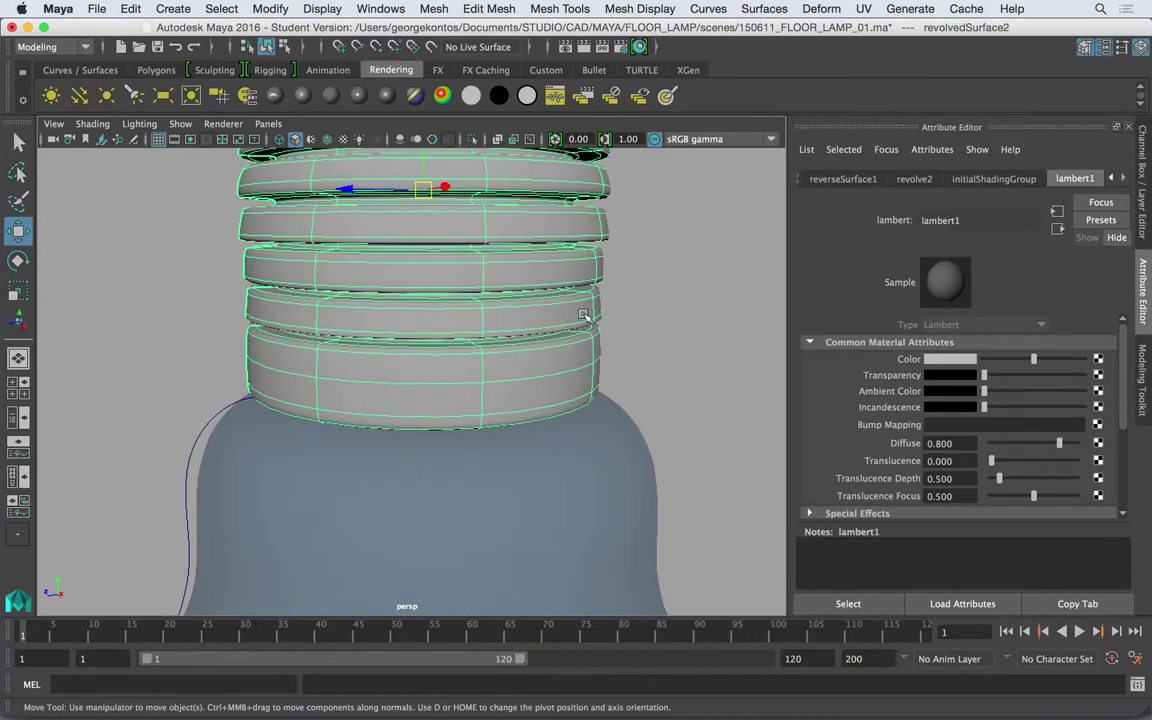
pyautogui.keyDown('alt'); pyautogui.moveTo(589, 316); pyautogui.dragTo(470, 327, button='right'); pyautogui.keyUp('alt')
pyautogui.keyDown('alt'); pyautogui.moveTo(470, 327); pyautogui.dragTo(459, 345, button='middle'); pyautogui.keyUp('alt')
pyautogui.click(505, 333)
pyautogui.click(415, 329)
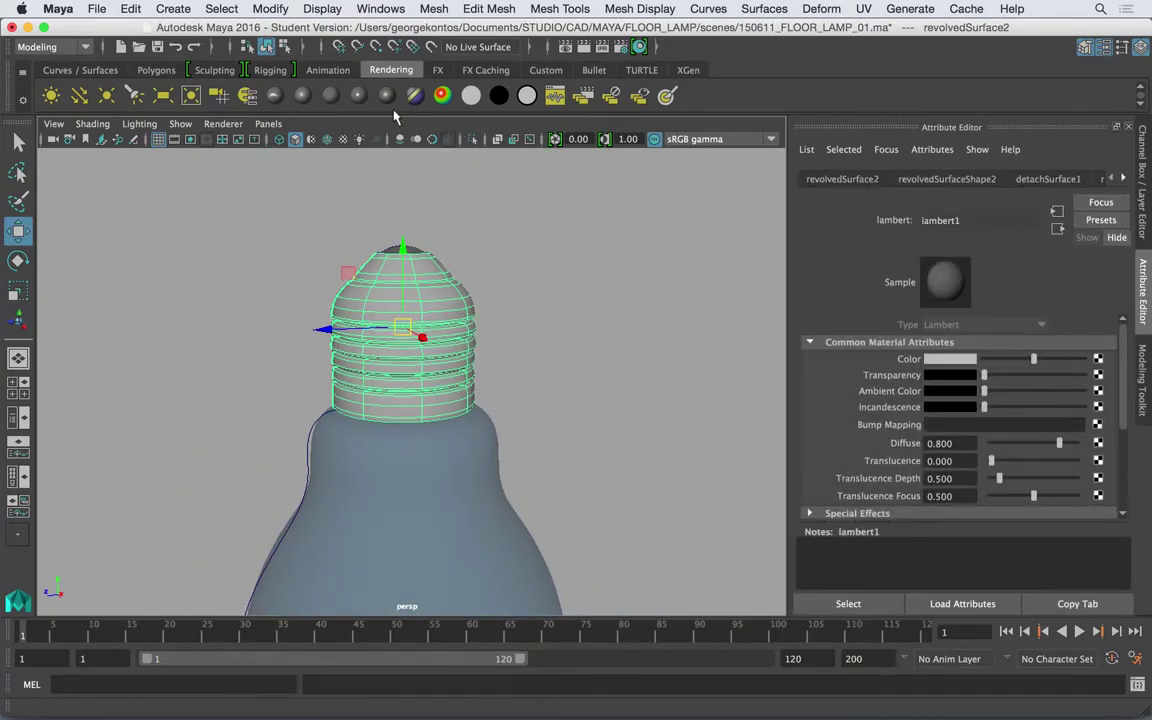
pyautogui.click(330, 95)
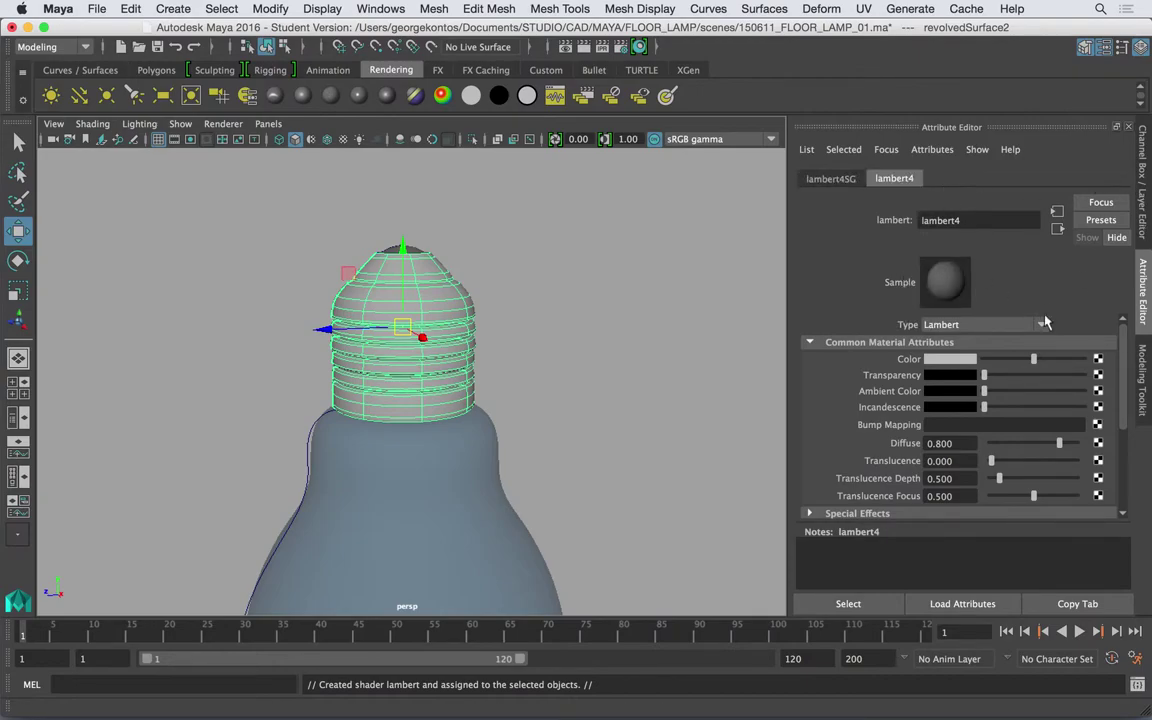
pyautogui.moveTo(1034, 360); pyautogui.dragTo(1016, 360)
pyautogui.click(625, 301)
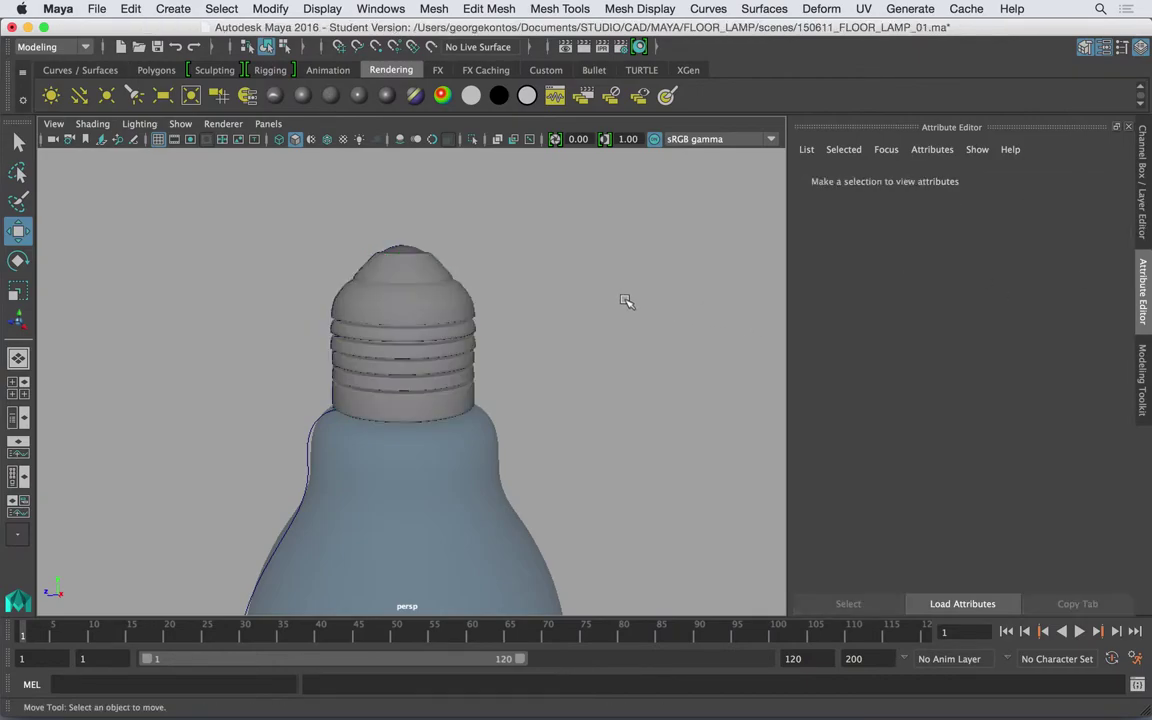
# Select the glass bulb, threaded base and tip cap surfaces together and delete their construction history.
pyautogui.press('f')
pyautogui.keyDown('alt'); pyautogui.moveTo(521, 325); pyautogui.dragTo(502, 296); pyautogui.keyUp('alt')
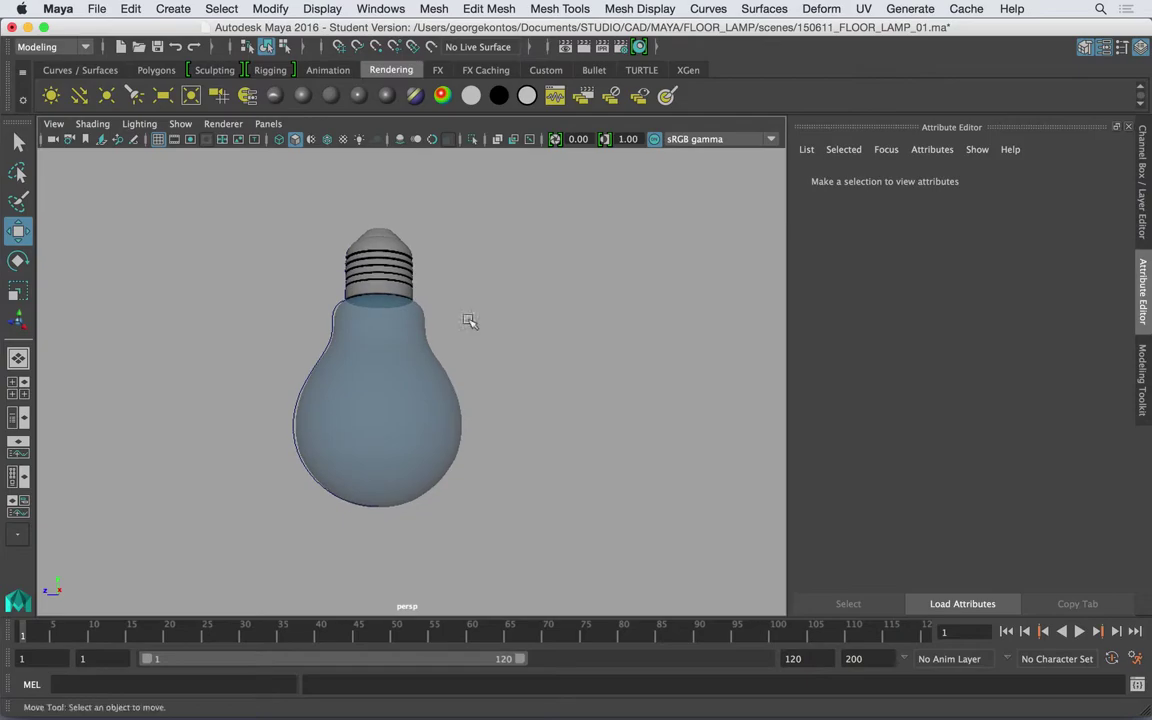
pyautogui.click(415, 362)
pyautogui.keyDown('alt'); pyautogui.moveTo(437, 355); pyautogui.dragTo(413, 322); pyautogui.keyUp('alt')
pyautogui.click(393, 295)
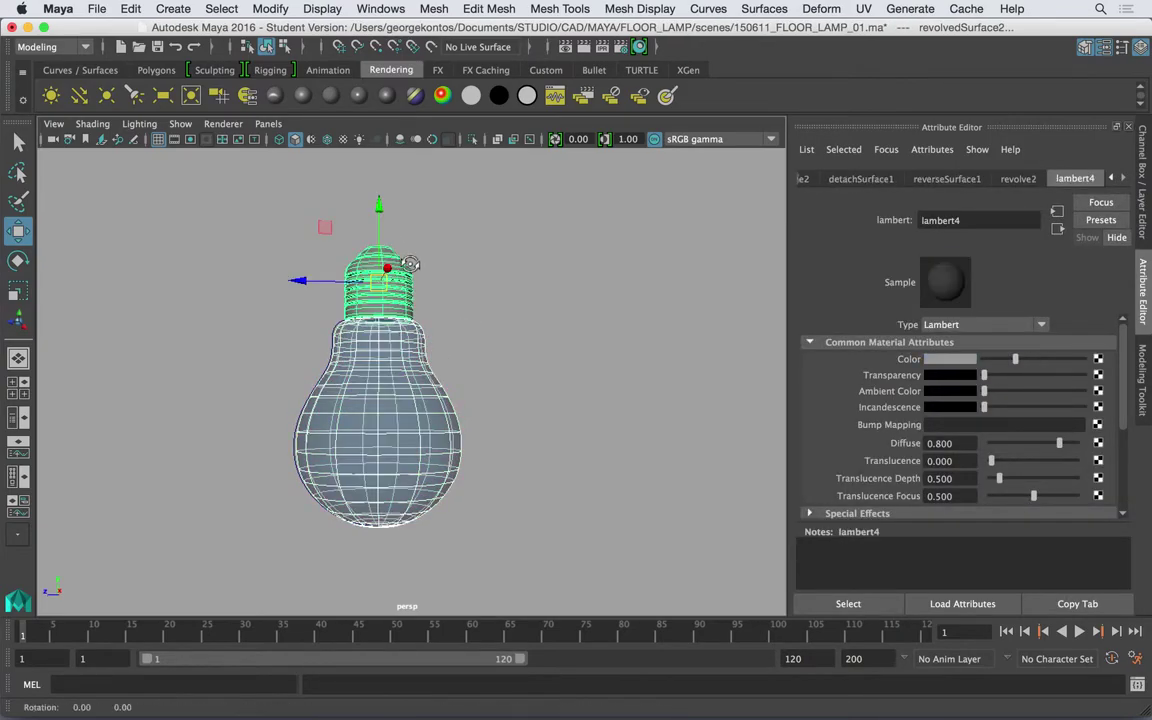
pyautogui.press('f')
pyautogui.click(392, 333)
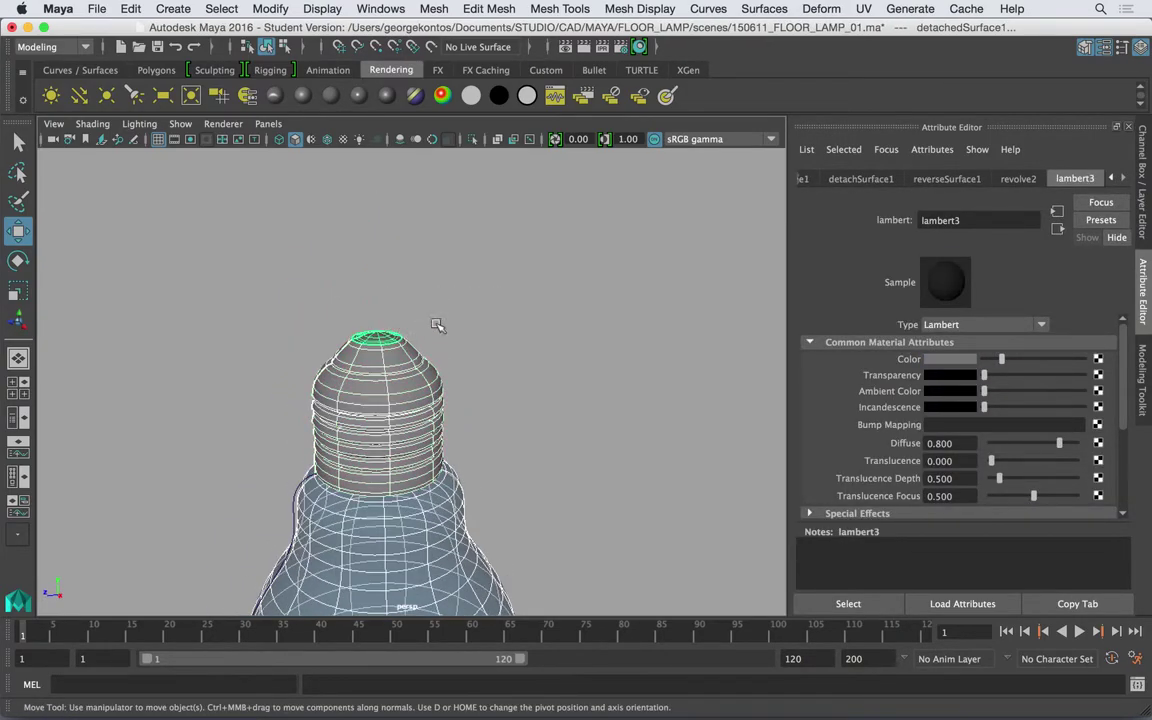
pyautogui.scroll(-5, 425, 300)
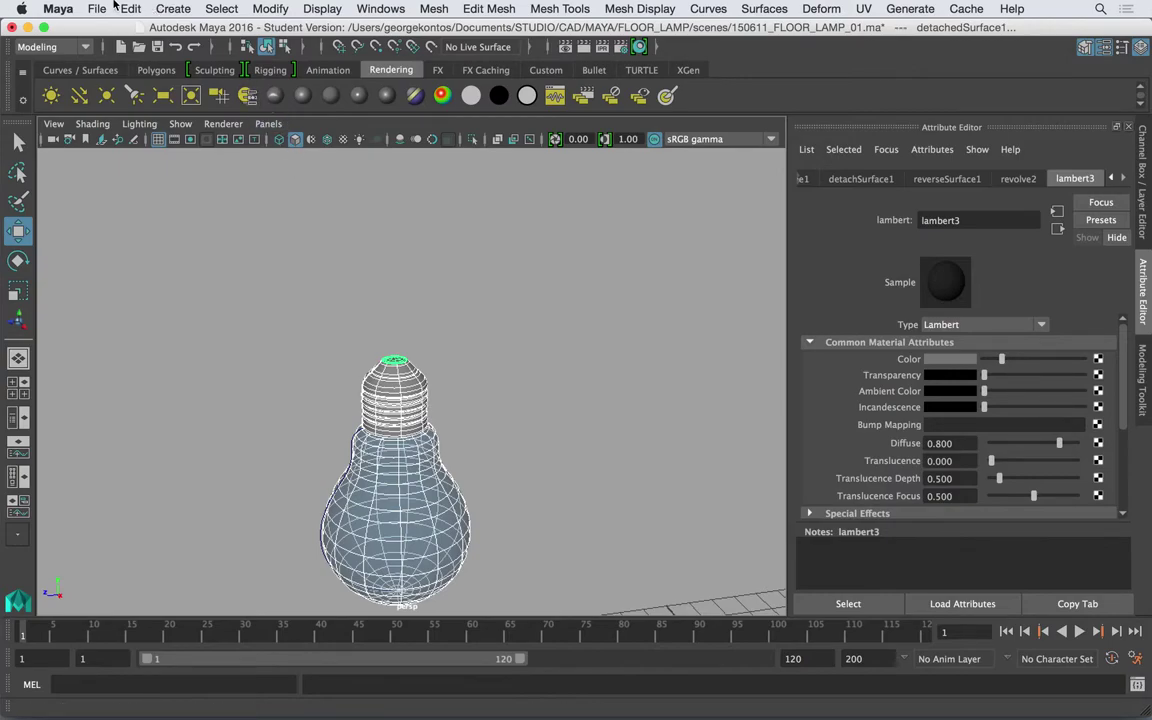
pyautogui.click(128, 8)
pyautogui.moveTo(185, 193)
pyautogui.click(325, 199)
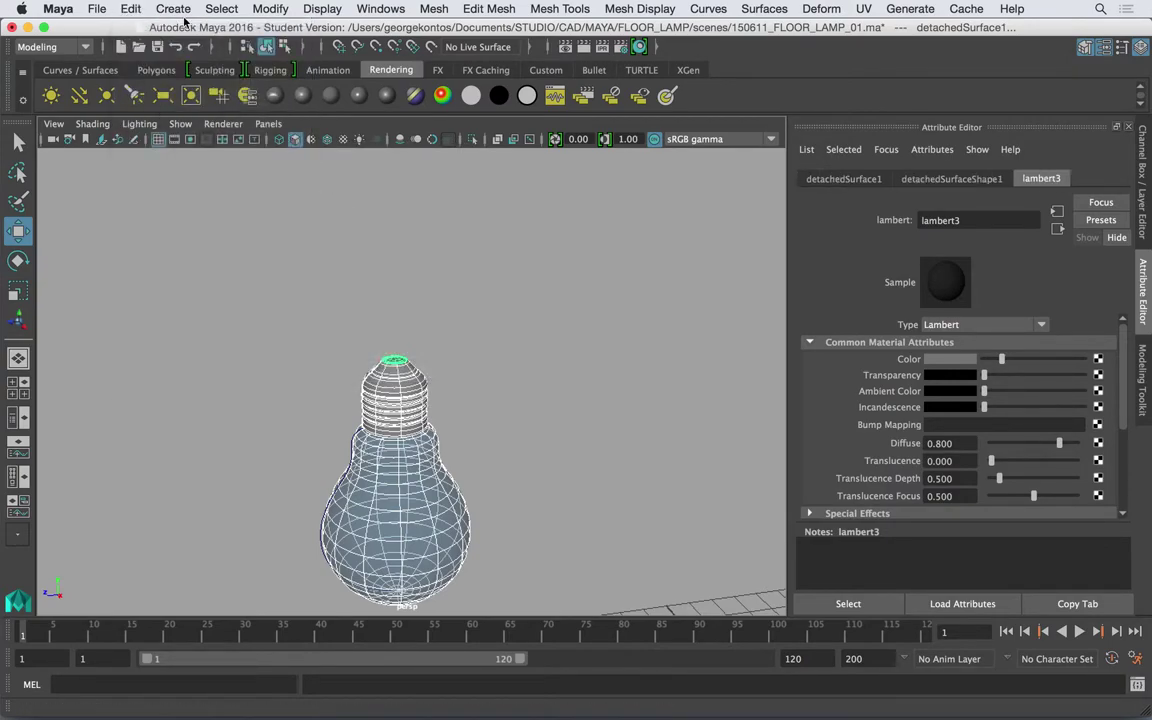
# Group the selected bulb surfaces and snap the group's pivot to the center of the tip cap.
pyautogui.hotkey('ctrl', 'g')
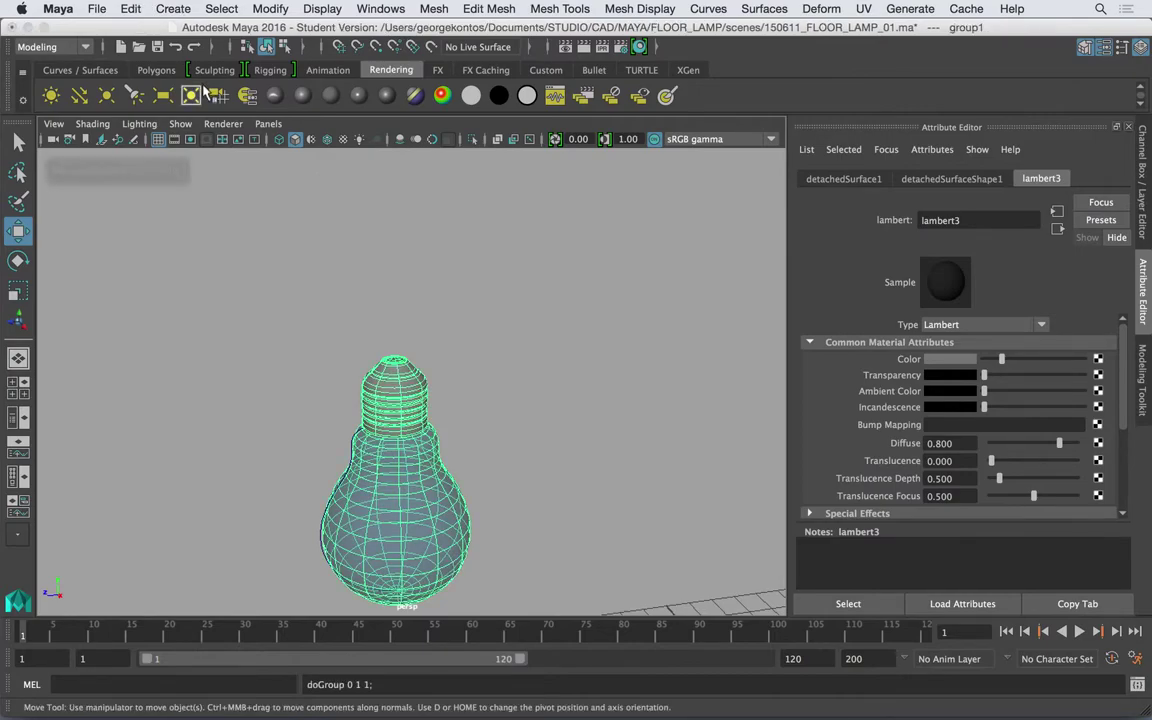
pyautogui.keyDown('alt'); pyautogui.moveTo(422, 276); pyautogui.dragTo(622, 335, button='right'); pyautogui.keyUp('alt')
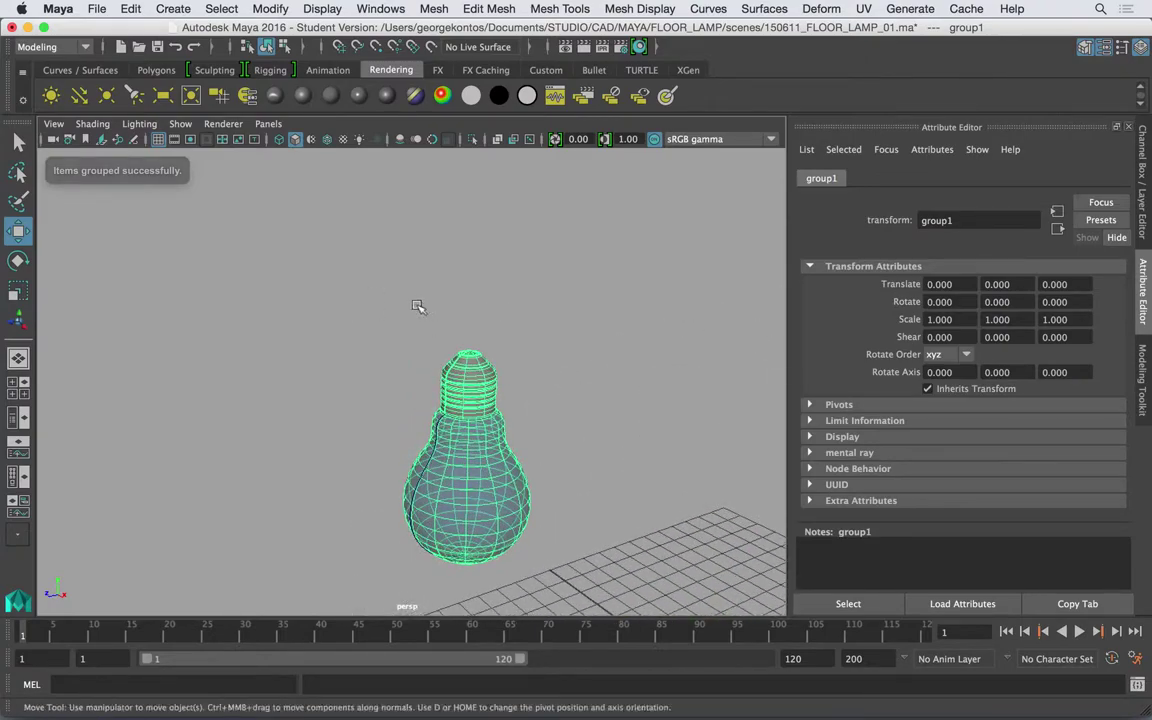
pyautogui.keyDown('alt'); pyautogui.moveTo(419, 306); pyautogui.dragTo(558, 306, button='right'); pyautogui.keyUp('alt')
pyautogui.keyDown('alt'); pyautogui.moveTo(558, 306); pyautogui.dragTo(417, 327, button='middle'); pyautogui.keyUp('alt')
pyautogui.keyDown('alt'); pyautogui.moveTo(417, 327); pyautogui.dragTo(542, 316, button='right'); pyautogui.keyUp('alt')
pyautogui.keyDown('alt'); pyautogui.moveTo(385, 192); pyautogui.dragTo(490, 322, button='middle'); pyautogui.keyUp('alt')
pyautogui.scroll(3, 510, 326)
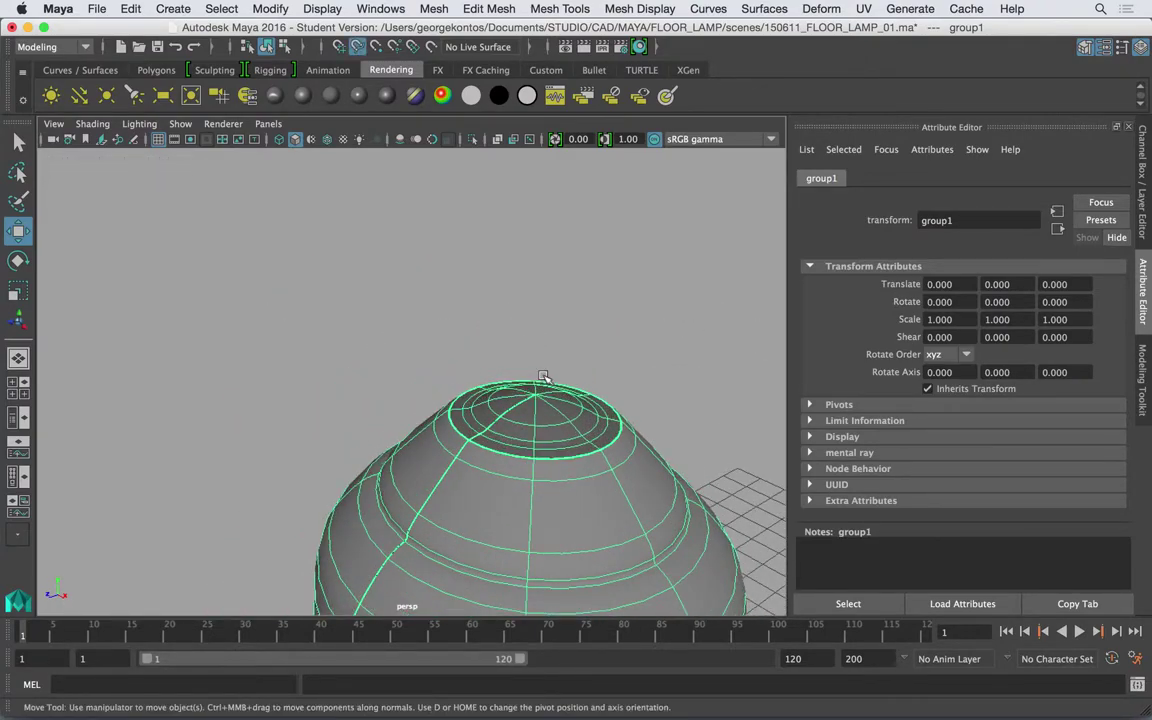
pyautogui.press('d')
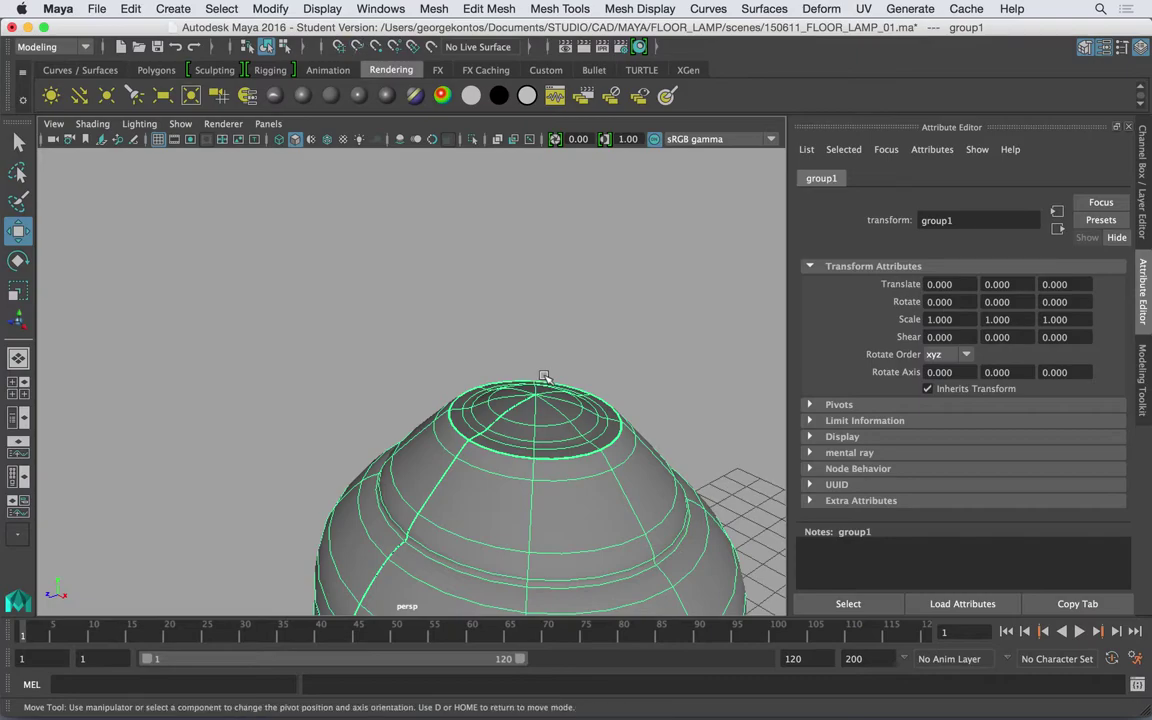
pyautogui.middleClick(541, 396)
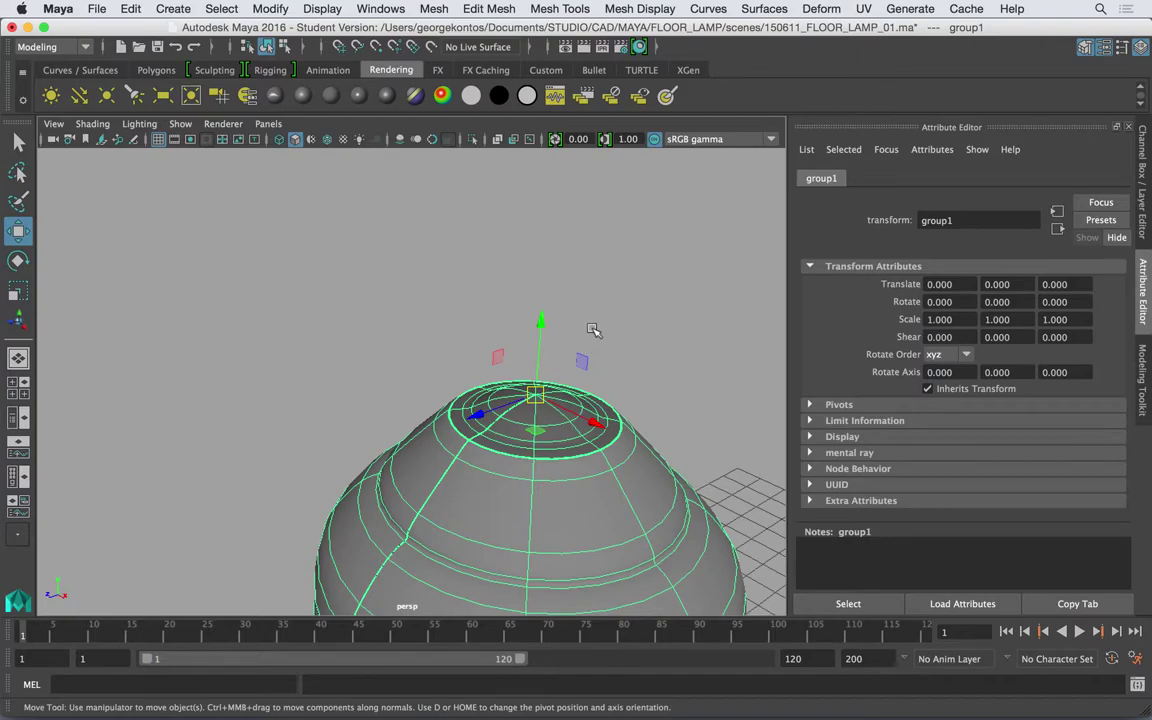
# In the side view, move the bulb group to the lampshade at Translate Y -1.341, Z -7.018 and scale it uniformly to 0.603.
pyautogui.moveTo(593, 330); pyautogui.dragTo(627, 330)
pyautogui.scroll(-10, 565, 338)
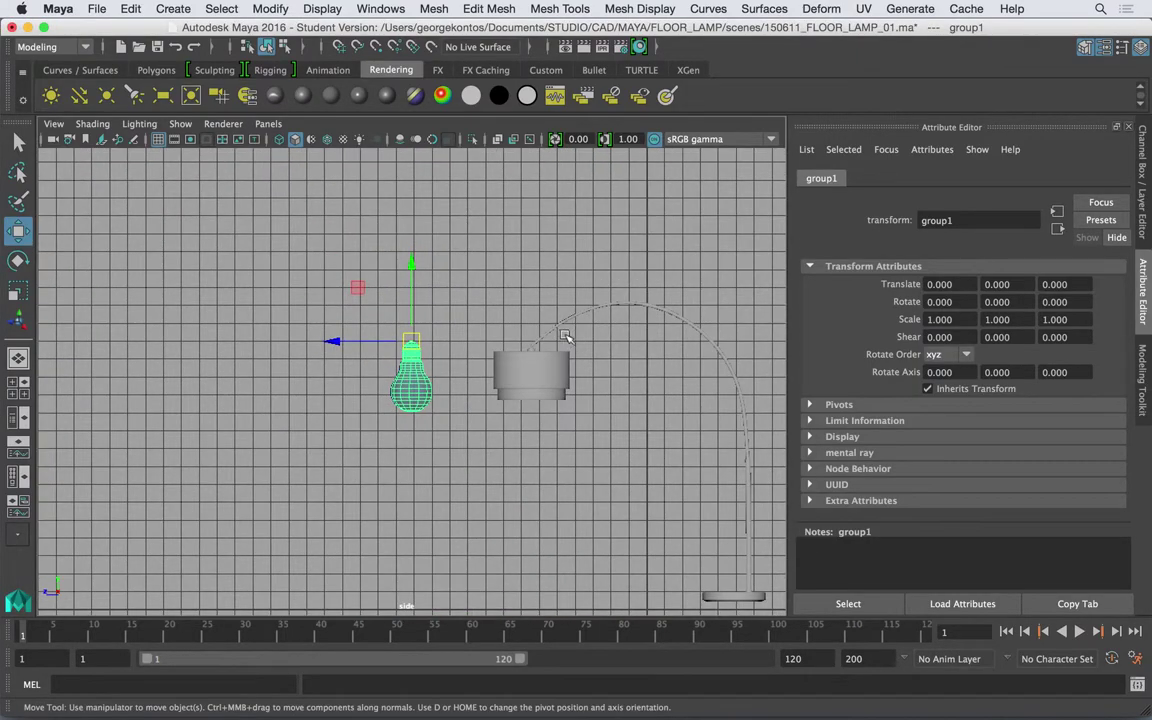
pyautogui.moveTo(377, 353); pyautogui.dragTo(476, 376)
pyautogui.press('r')
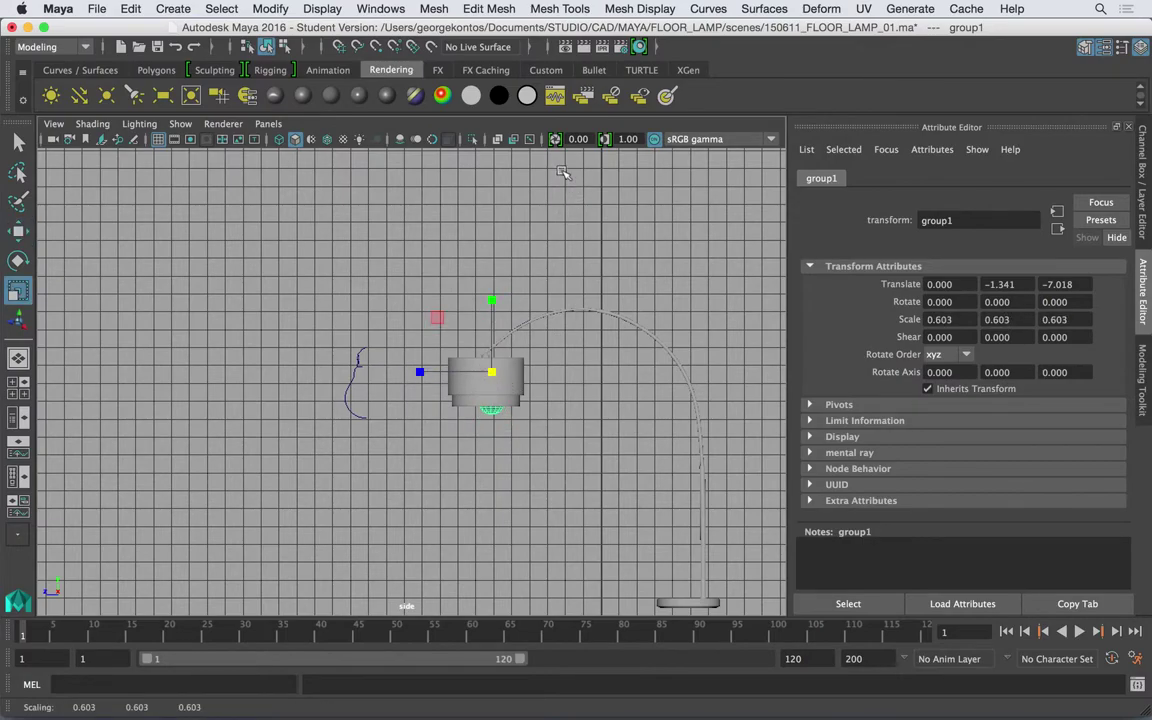
# In the top view, hide the grid and move the bulb group inside the lampshade ring to about X 4.32, Z -5.99.
pyautogui.press('space')
pyautogui.moveTo(450, 303); pyautogui.dragTo(399, 304)
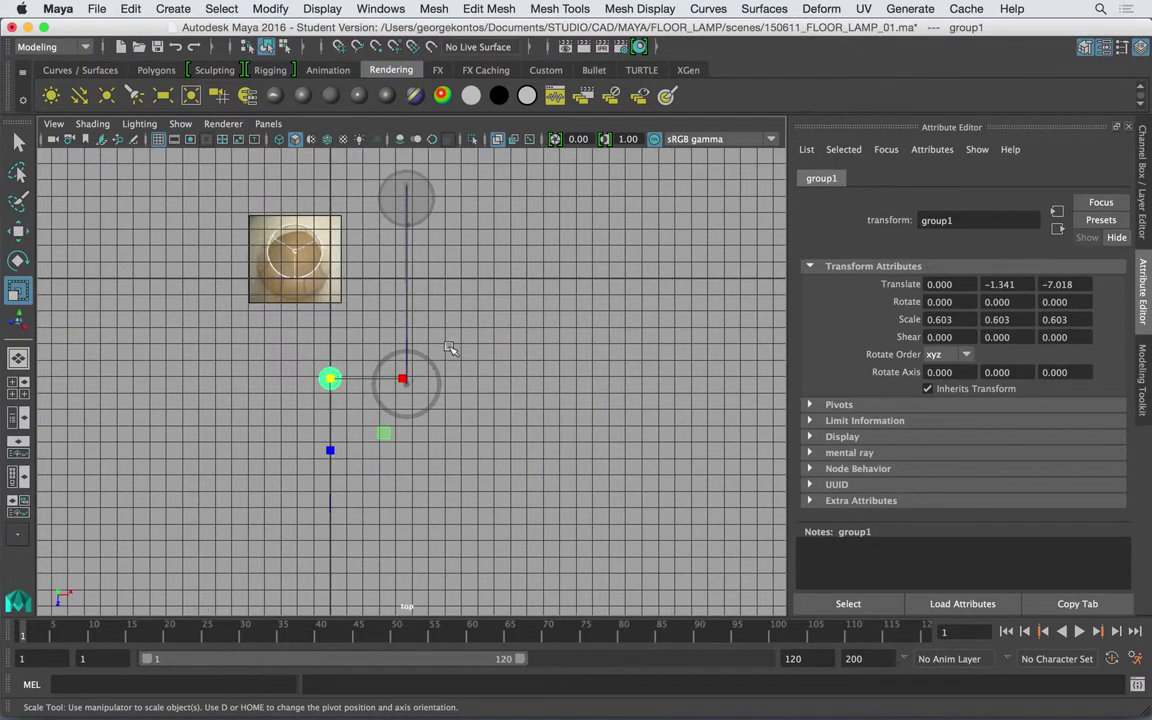
pyautogui.scroll(10, 420, 362)
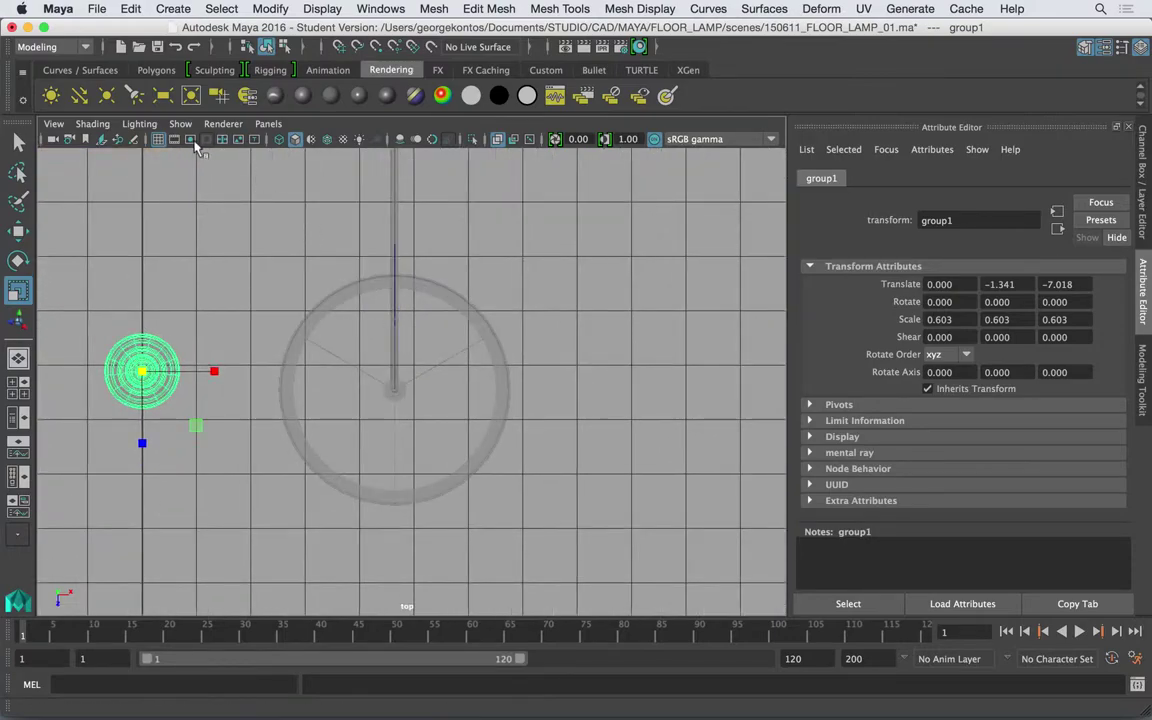
pyautogui.click(158, 139)
pyautogui.press('w')
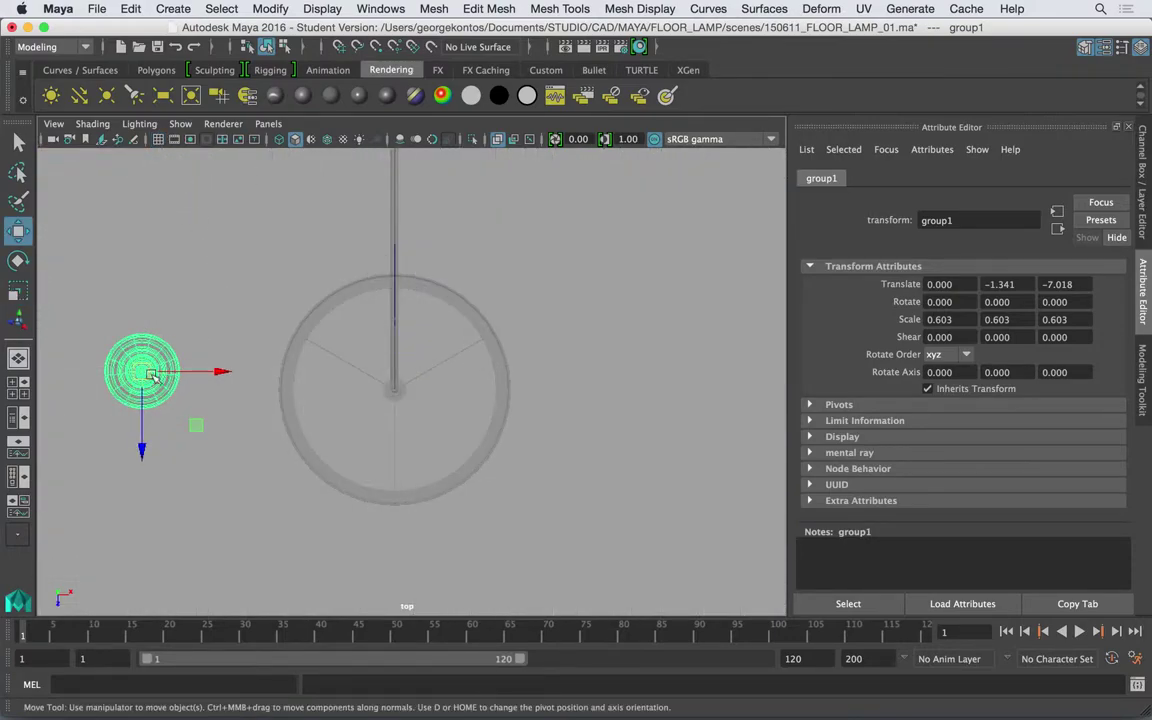
pyautogui.moveTo(138, 369); pyautogui.dragTo(379, 410)
pyautogui.keyDown('alt'); pyautogui.moveTo(378, 410); pyautogui.dragTo(595, 411, button='right'); pyautogui.keyUp('alt')
pyautogui.moveTo(417, 483); pyautogui.dragTo(402, 482)
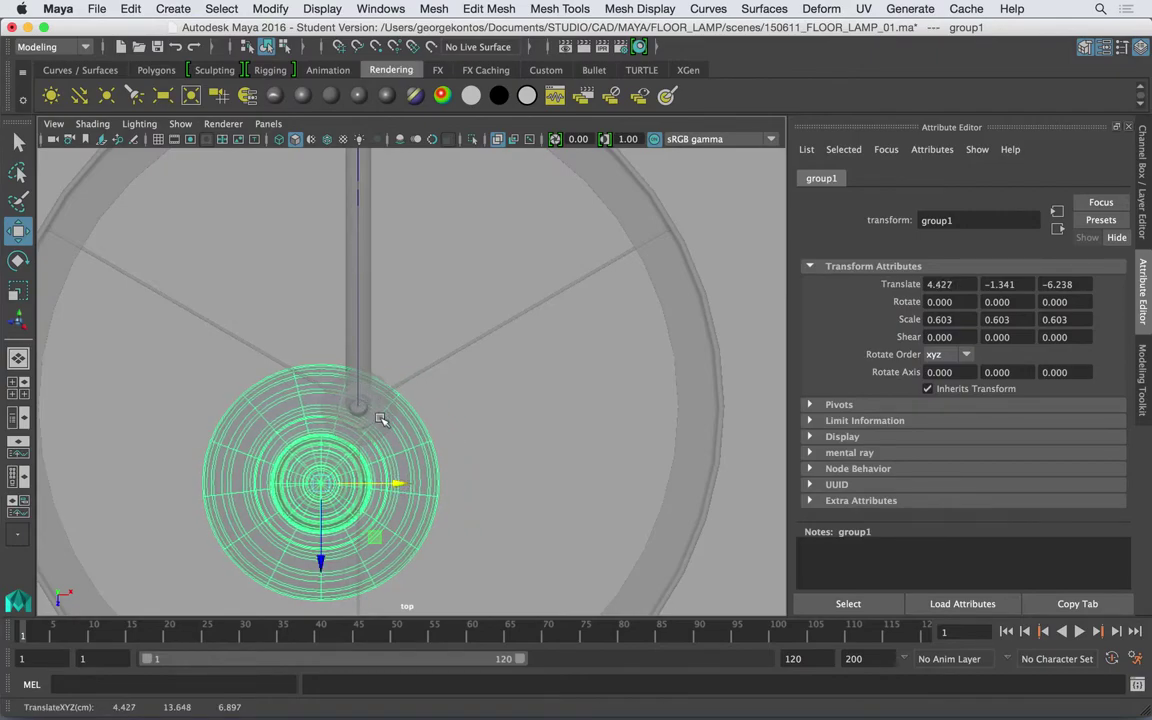
pyautogui.moveTo(320, 487); pyautogui.dragTo(302, 527)
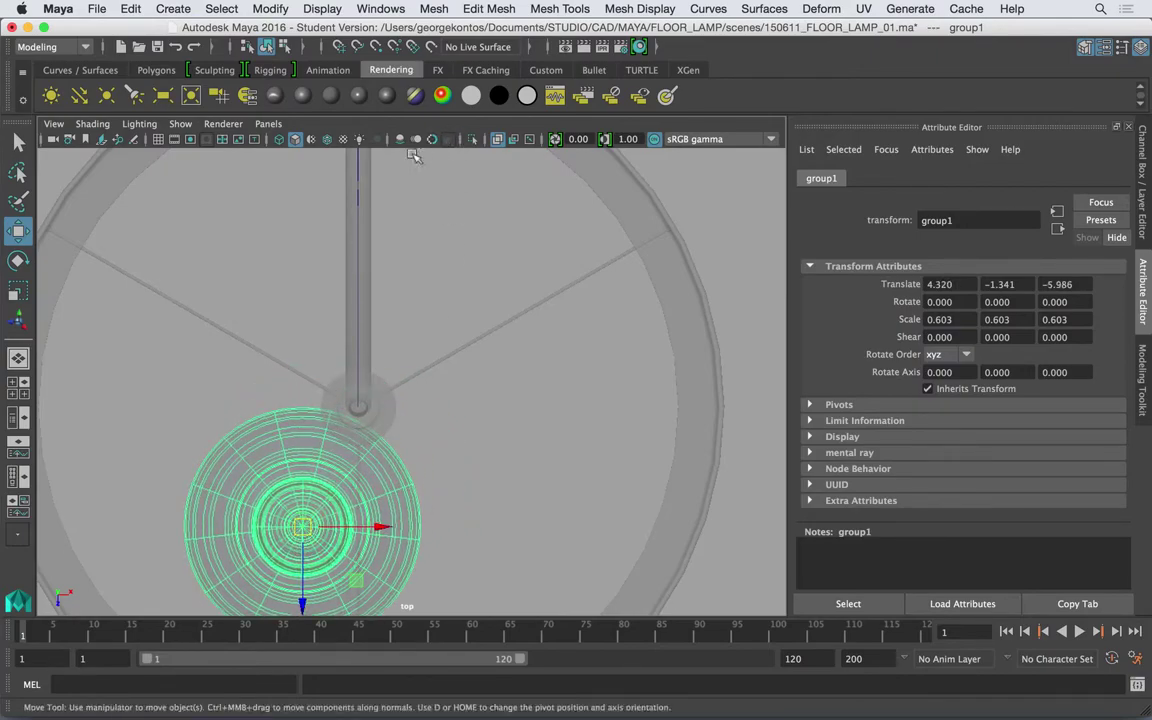
# Show wireframe on the shaded top view and try to point-snap the bulb group to the lamp socket's center.
pyautogui.click(326, 140)
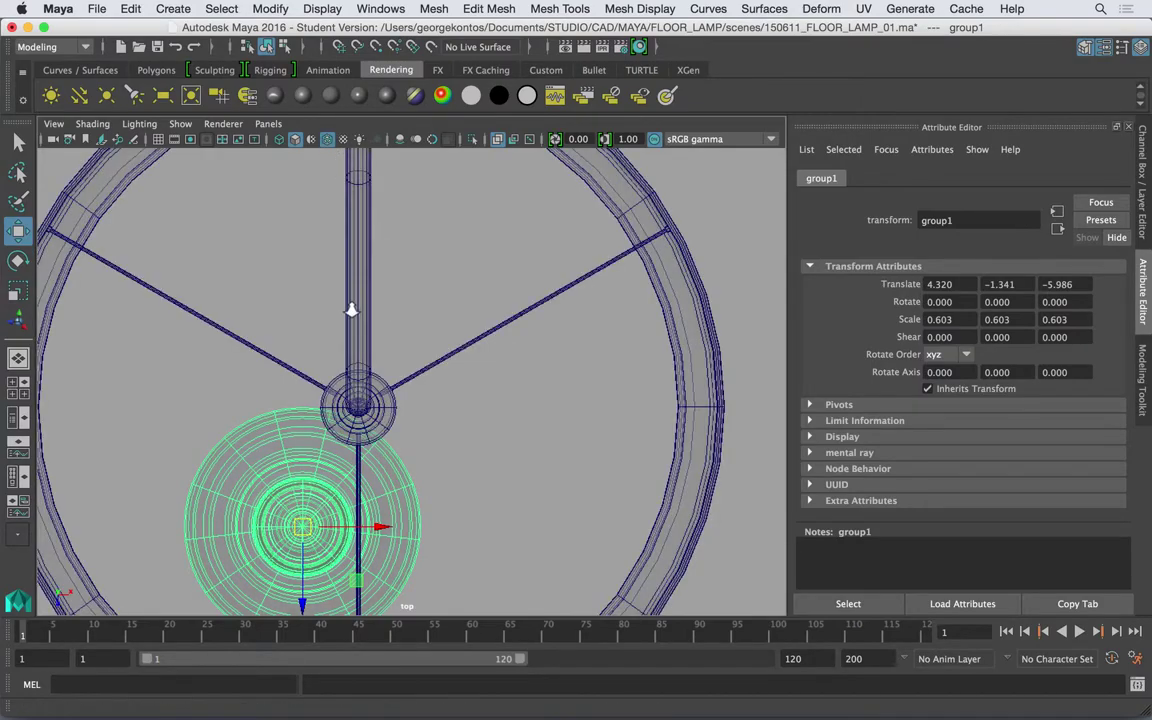
pyautogui.scroll(5, 450, 350)
pyautogui.moveTo(372, 445); pyautogui.dragTo(324, 446)
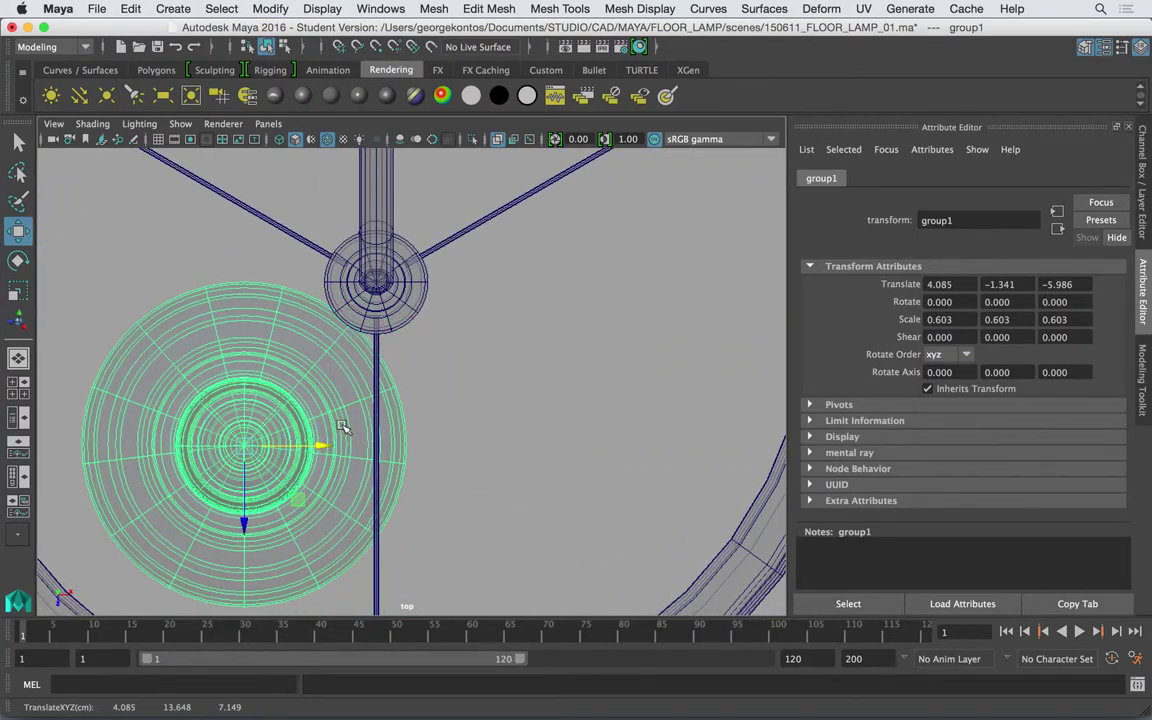
pyautogui.moveTo(418, 285); pyautogui.dragTo(426, 286, button='middle')
pyautogui.press('v')
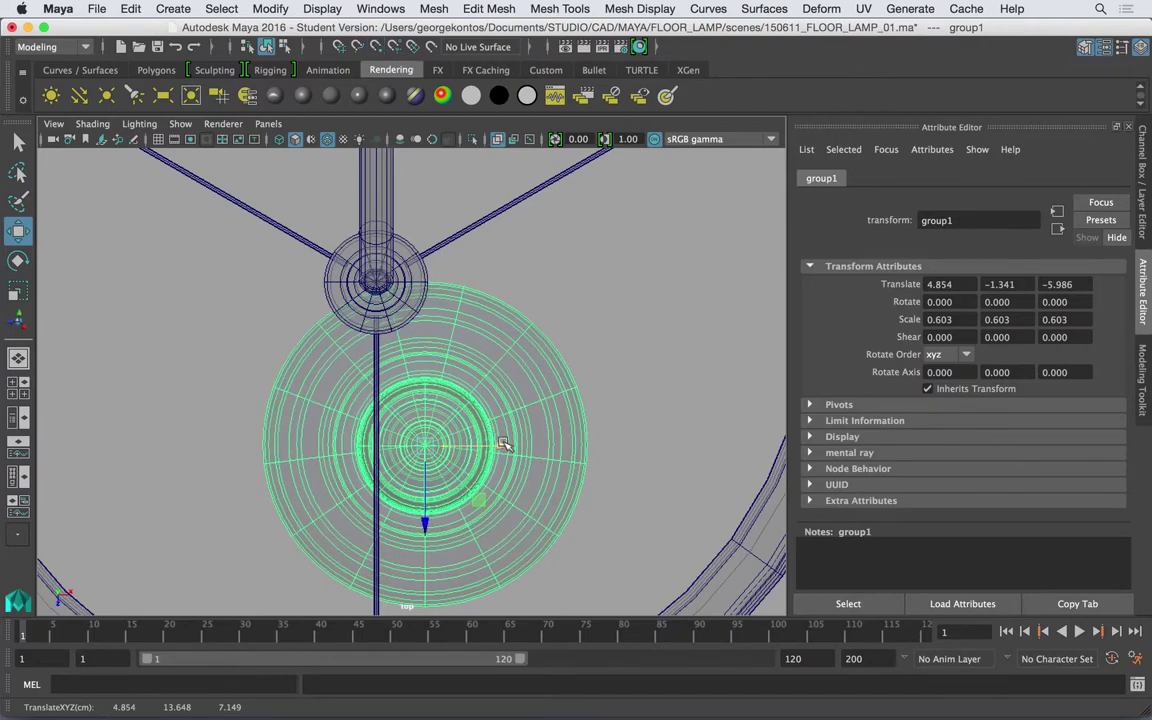
pyautogui.moveTo(505, 443); pyautogui.dragTo(379, 335, button='middle')
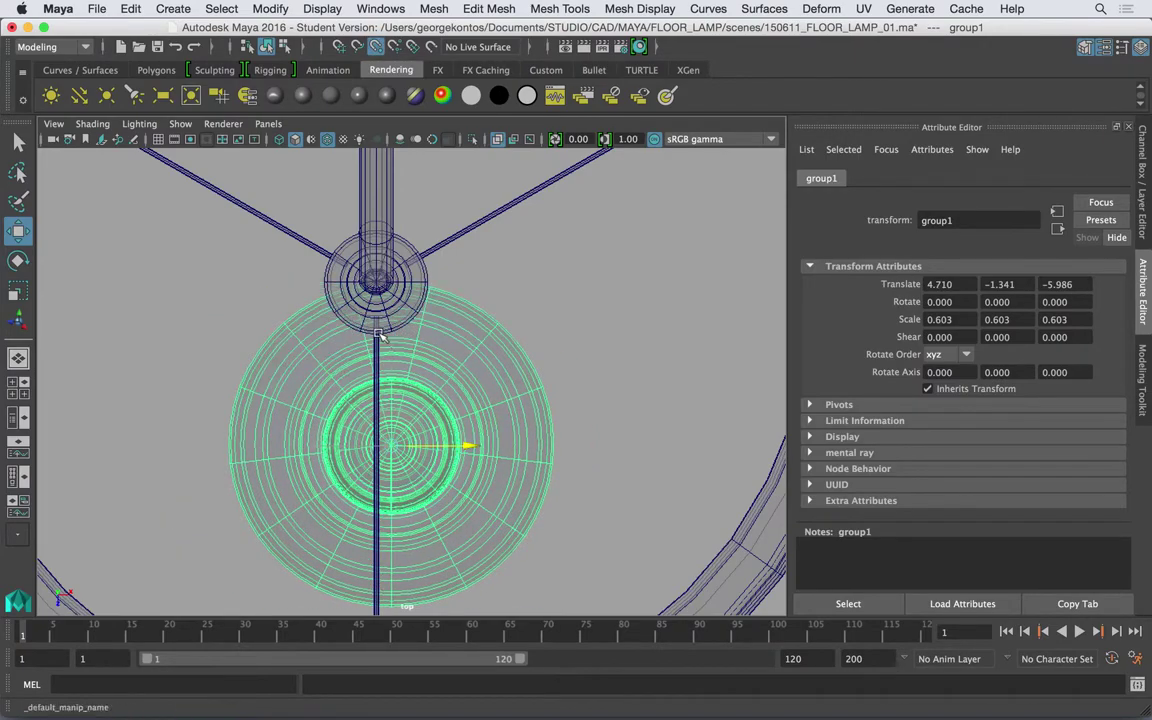
pyautogui.moveTo(391, 443); pyautogui.dragTo(560, 426)
# Try to align the bulb group to the lamp socket as last selected object, using Mid mode in World X and World Y.
pyautogui.press('space')
pyautogui.moveTo(412, 330); pyautogui.dragTo(450, 349)
pyautogui.press('f')
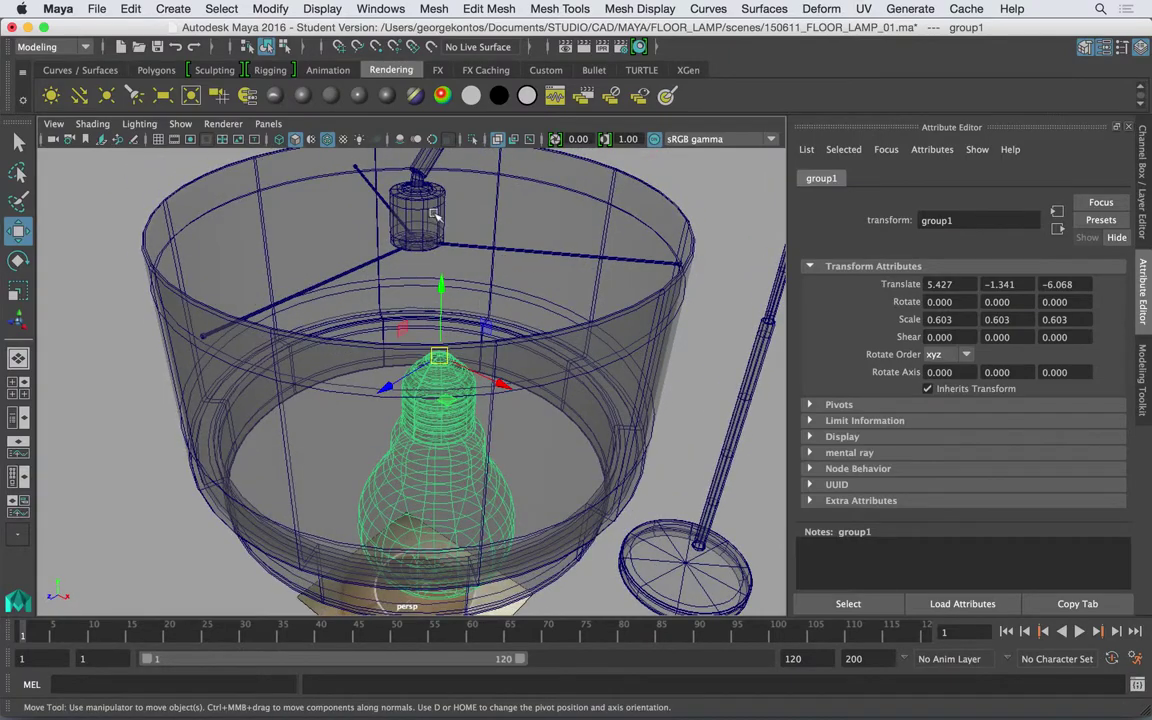
pyautogui.click(435, 215)
pyautogui.click(221, 9)
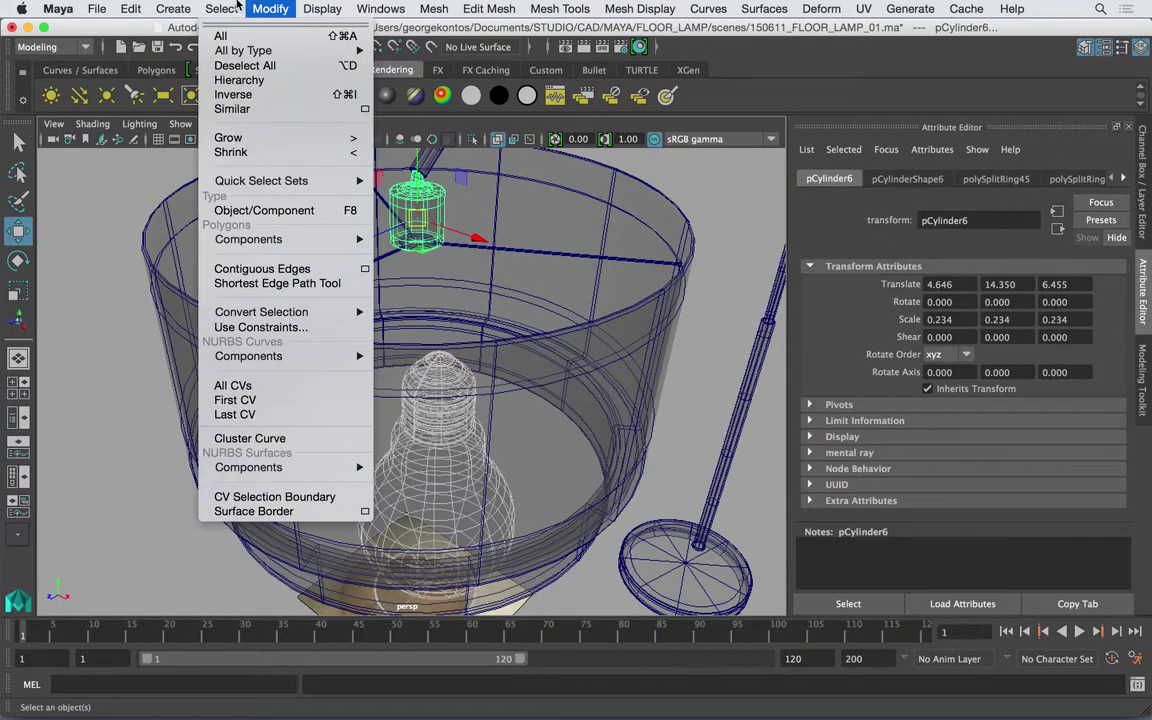
pyautogui.moveTo(286, 6)
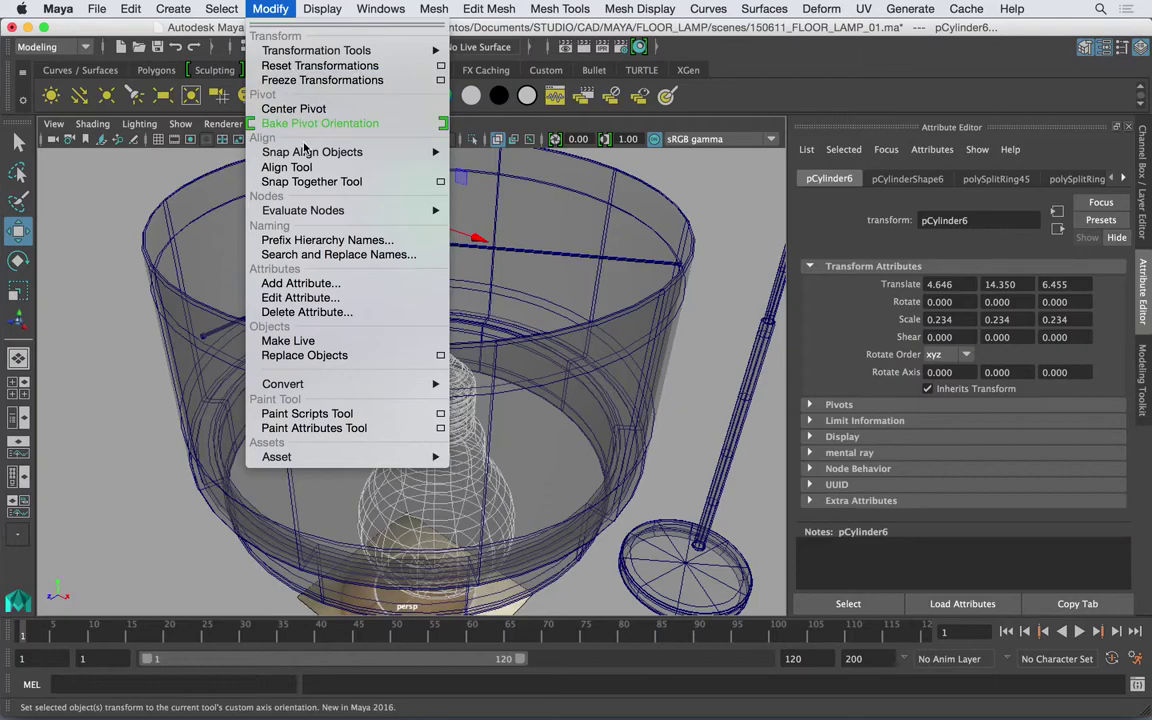
pyautogui.moveTo(300, 152)
pyautogui.click(597, 205)
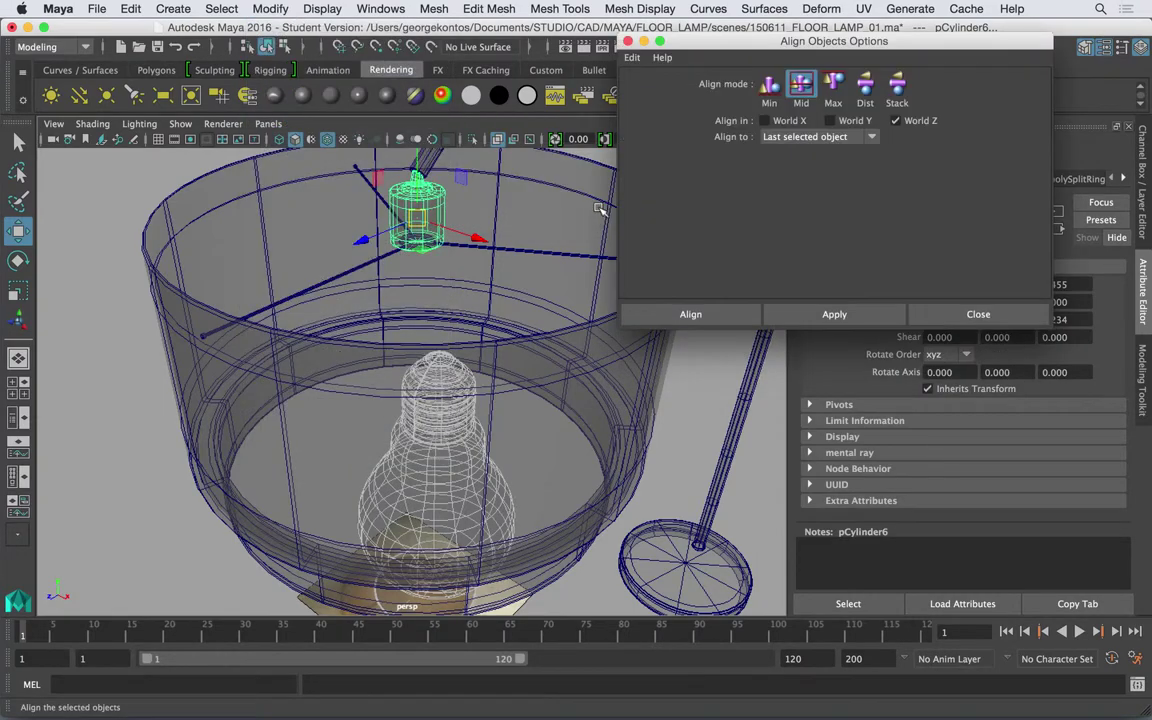
pyautogui.click(872, 138)
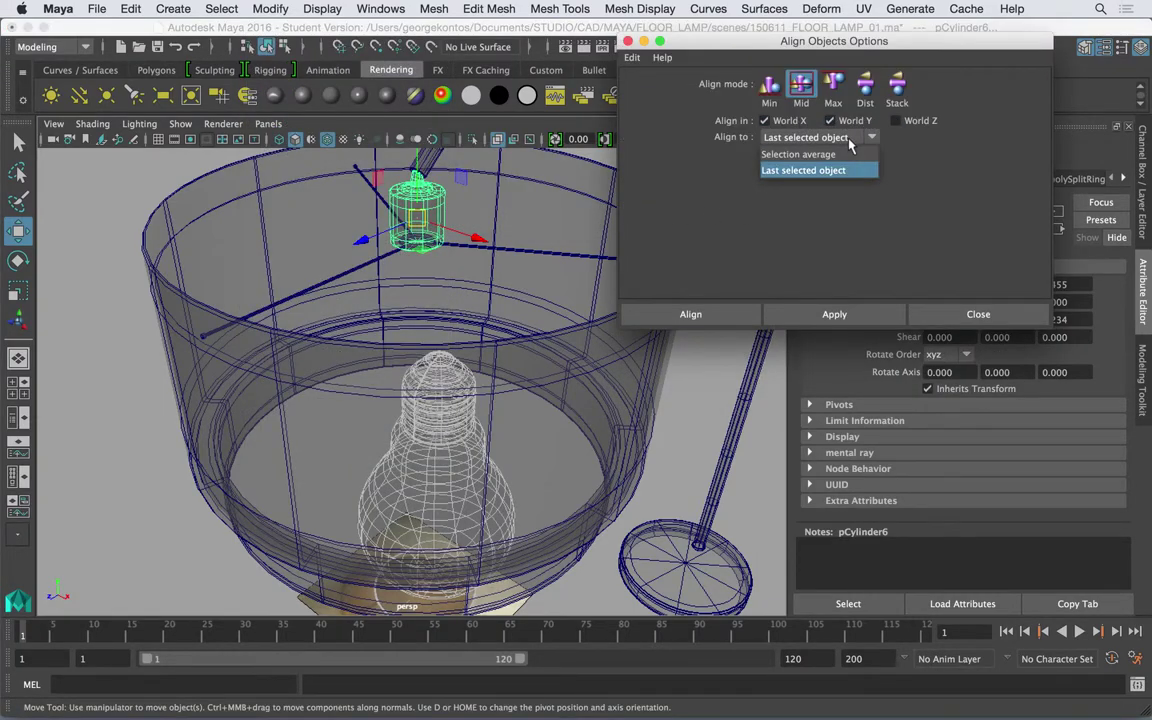
pyautogui.click(815, 170)
pyautogui.click(870, 315)
pyautogui.keyDown('alt'); pyautogui.moveTo(560, 290); pyautogui.dragTo(598, 285); pyautogui.keyUp('alt')
pyautogui.hotkey('ctrl', 'z')
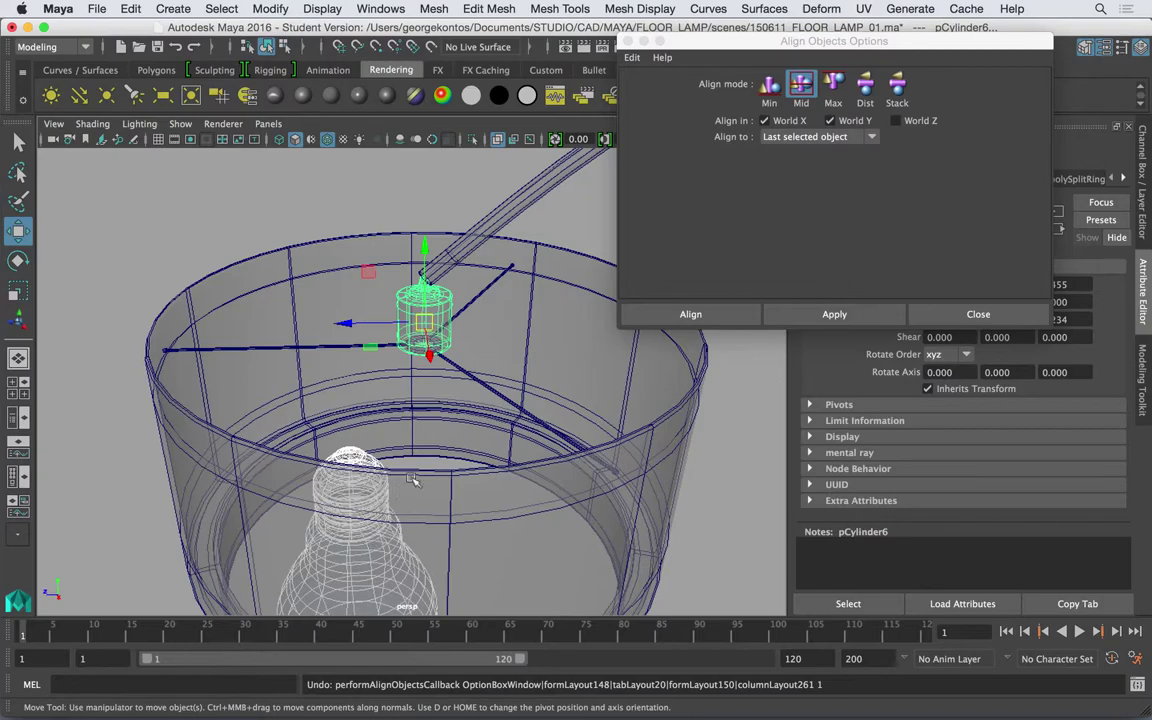
# Reselect the whole bulb group through its tip cap and scale it down uniformly to 0.311.
pyautogui.click(340, 362)
pyautogui.click(352, 467)
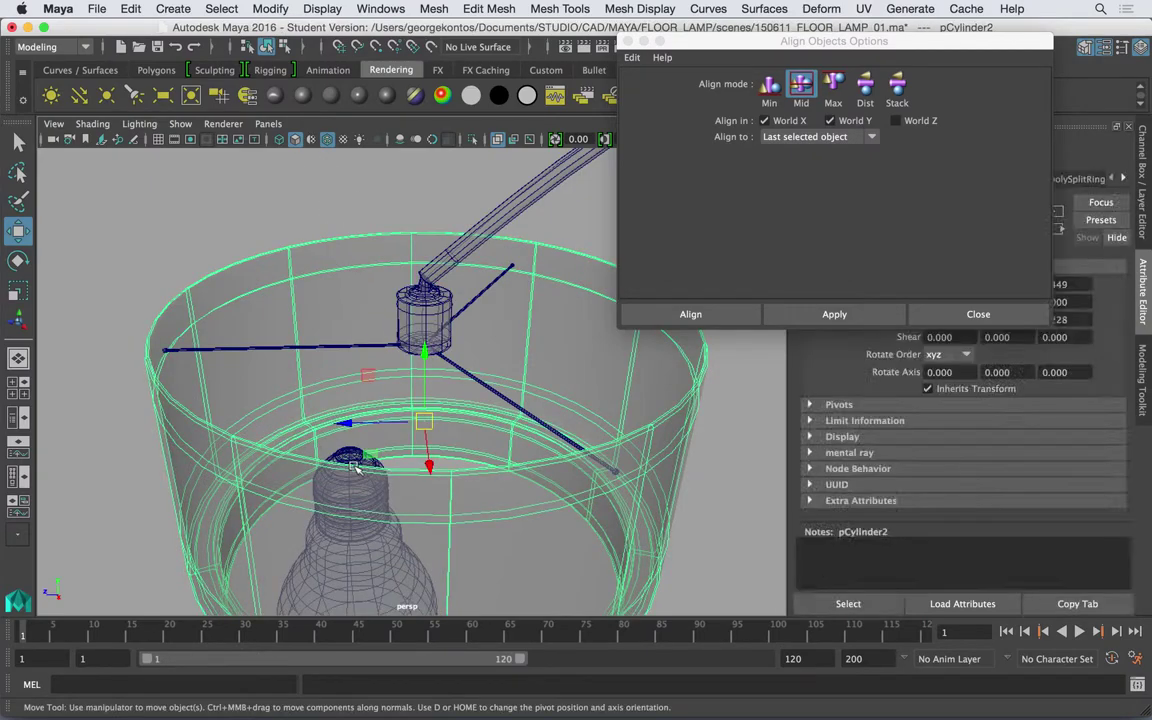
pyautogui.keyDown('alt'); pyautogui.moveTo(352, 467); pyautogui.dragTo(356, 482); pyautogui.keyUp('alt')
pyautogui.click(356, 482)
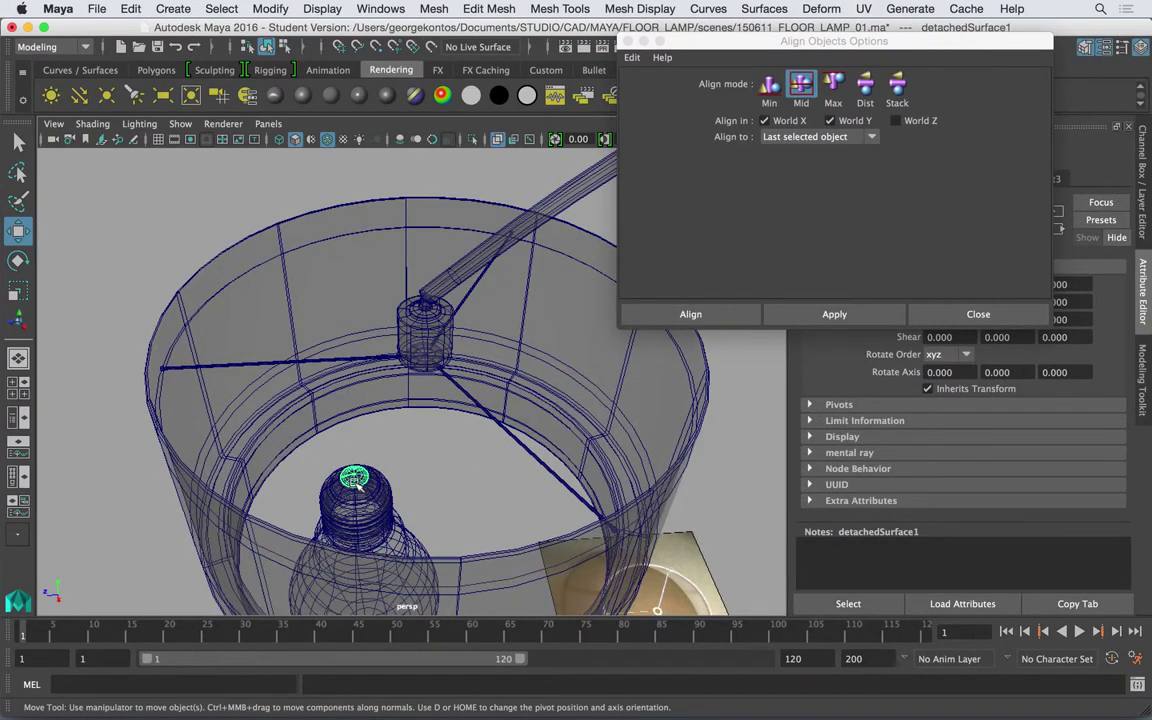
pyautogui.press('Up')
pyautogui.press('space')
pyautogui.moveTo(352, 465); pyautogui.dragTo(341, 453)
pyautogui.press('r')
pyautogui.moveTo(489, 463); pyautogui.dragTo(214, 431, button='middle')
# Center the bulb group under the socket and raise it into place at Translate 4.635, -0.773, -6.676, closing the align options and turning off X-ray.
pyautogui.press('w')
pyautogui.moveTo(620, 432); pyautogui.dragTo(378, 285, button='middle')
pyautogui.press('space')
pyautogui.moveTo(383, 285); pyautogui.dragTo(406, 233)
pyautogui.moveTo(426, 326); pyautogui.dragTo(424, 270)
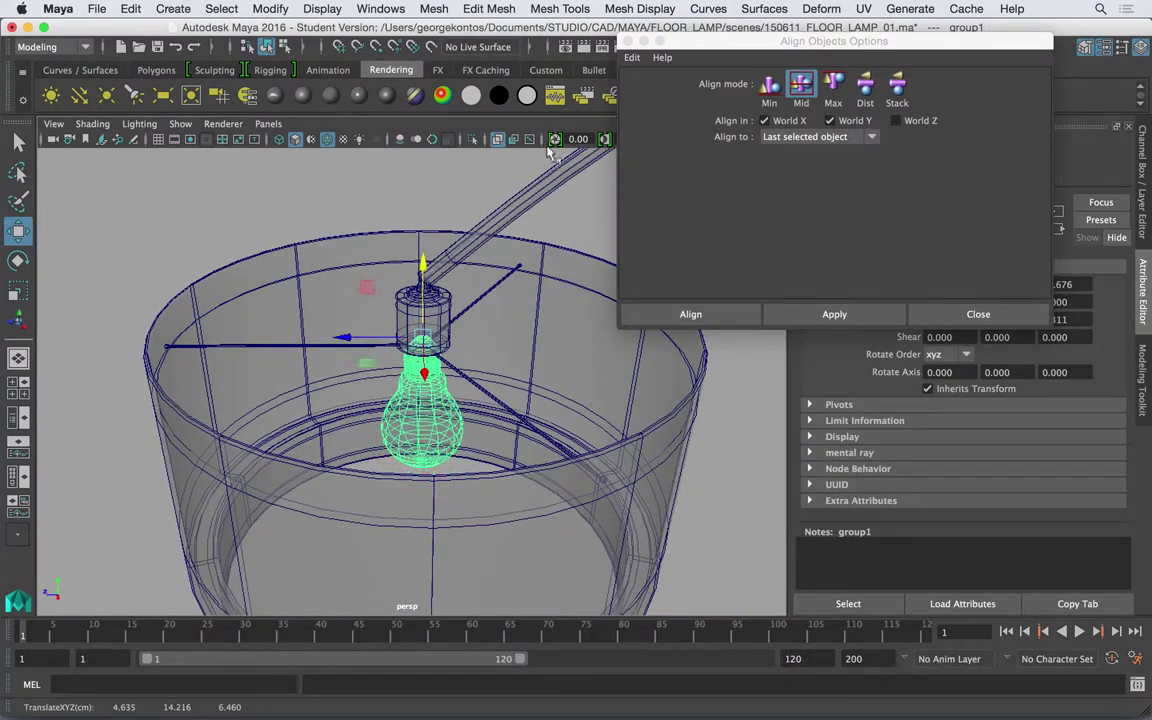
pyautogui.click(627, 41)
pyautogui.scroll(5, 514, 284)
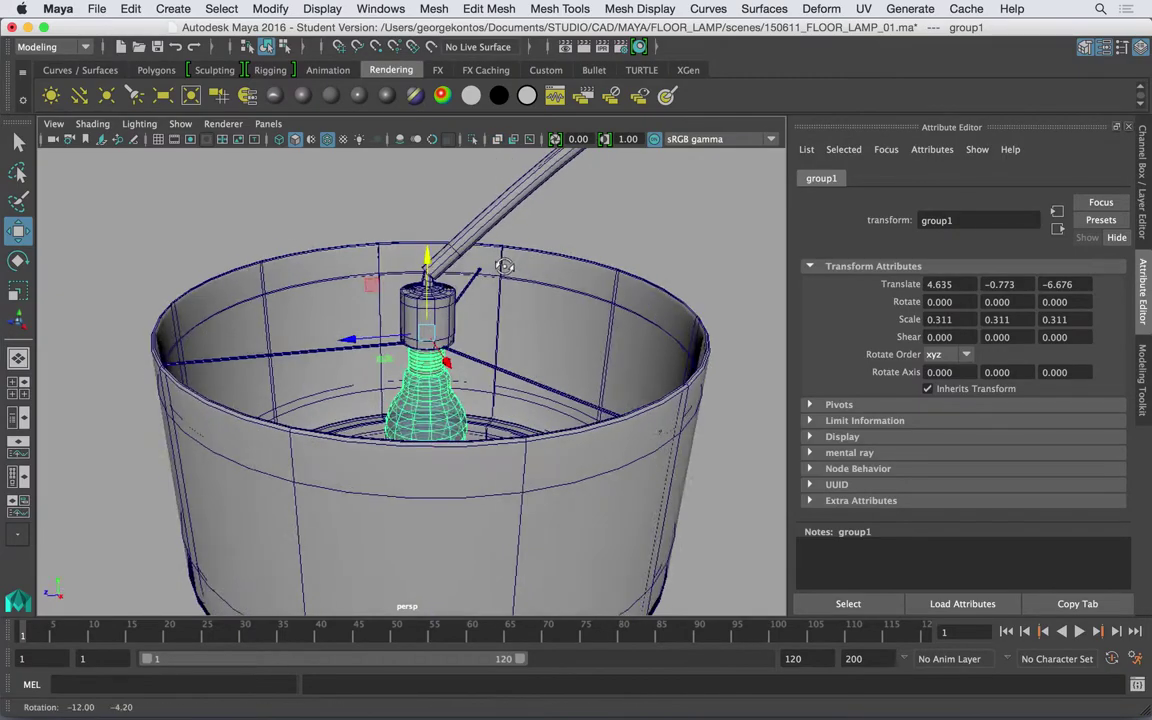
# Raise the bulb group further into the socket to Translate Y -0.694 and adjust its sideways centring in the socket opening.
pyautogui.keyDown('alt'); pyautogui.moveTo(514, 284); pyautogui.dragTo(588, 324); pyautogui.keyUp('alt')
pyautogui.scroll(4, 471, 299)
pyautogui.moveTo(499, 248); pyautogui.dragTo(500, 237)
pyautogui.keyDown('alt'); pyautogui.moveTo(500, 240); pyautogui.dragTo(538, 346); pyautogui.keyUp('alt')
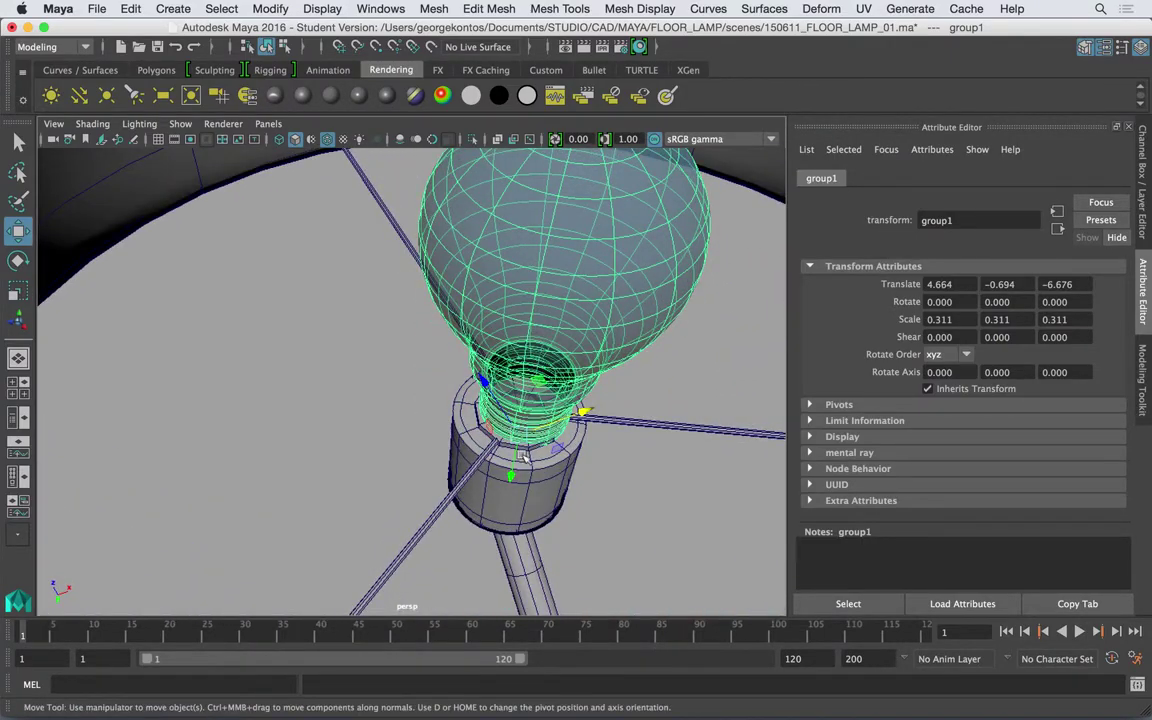
pyautogui.keyDown('alt'); pyautogui.moveTo(526, 440); pyautogui.dragTo(462, 404); pyautogui.keyUp('alt')
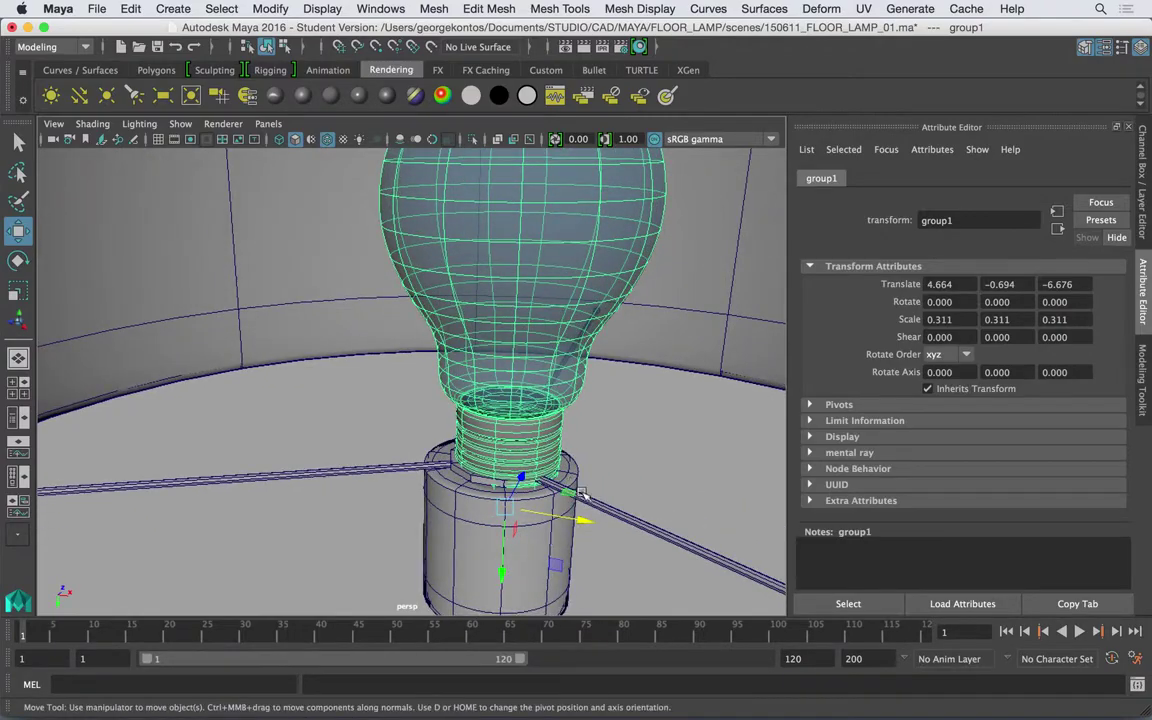
pyautogui.moveTo(583, 496); pyautogui.dragTo(438, 412)
pyautogui.click(399, 222)
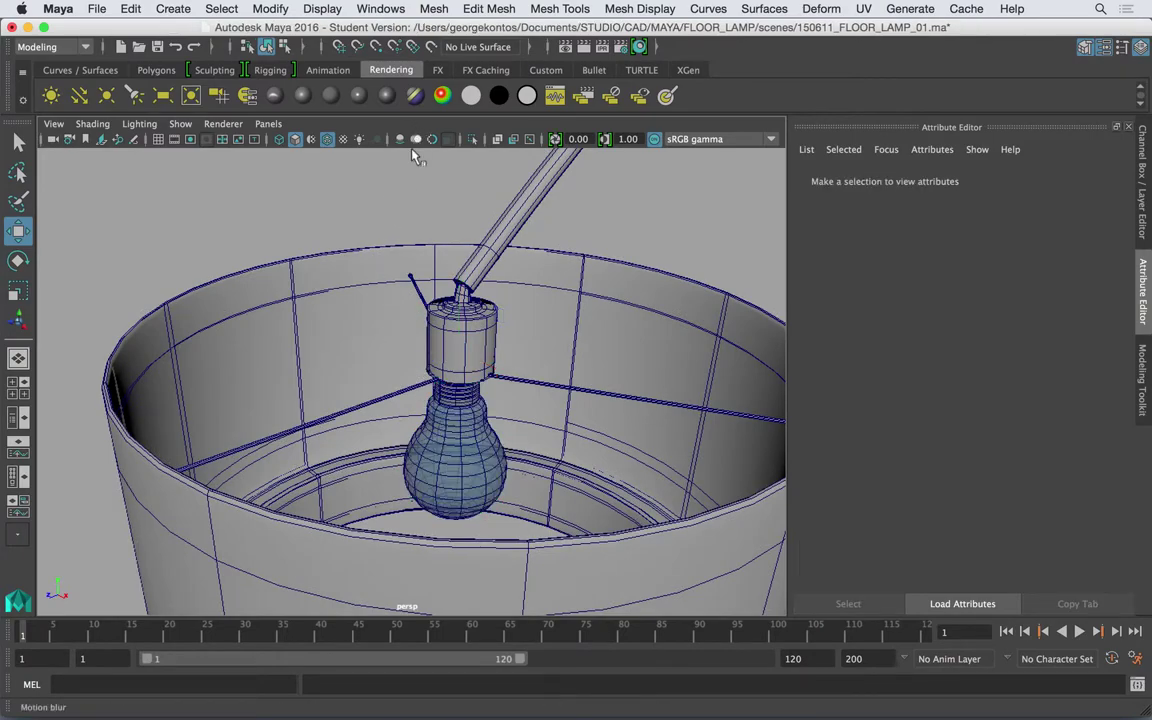
# Hide the wireframe on the shaded view, then reselect the bulb group and fine-tune its position to Translate 4.648, -0.694, -6.677.
pyautogui.click(327, 139)
pyautogui.moveTo(485, 302)
pyautogui.keyDown('alt'); pyautogui.mouseDown()
pyautogui.moveTo(470, 309)
pyautogui.moveTo(452, 410)
pyautogui.mouseUp(); pyautogui.keyUp('alt')
pyautogui.click(452, 408)
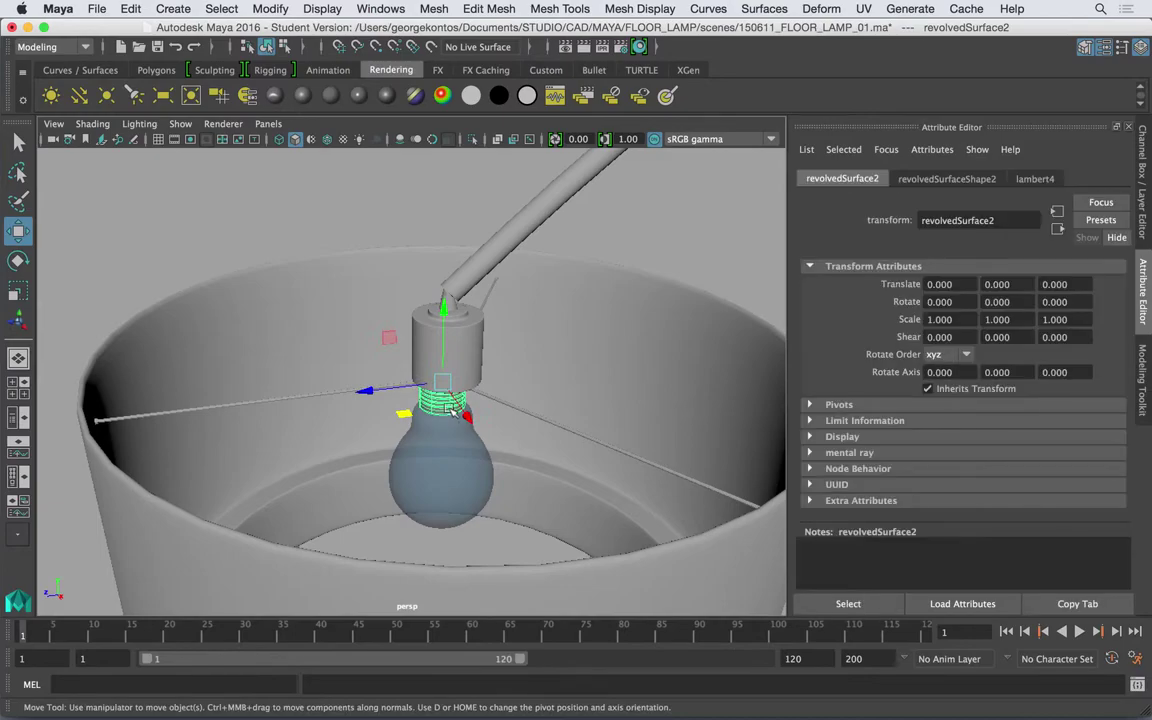
pyautogui.press('Up')
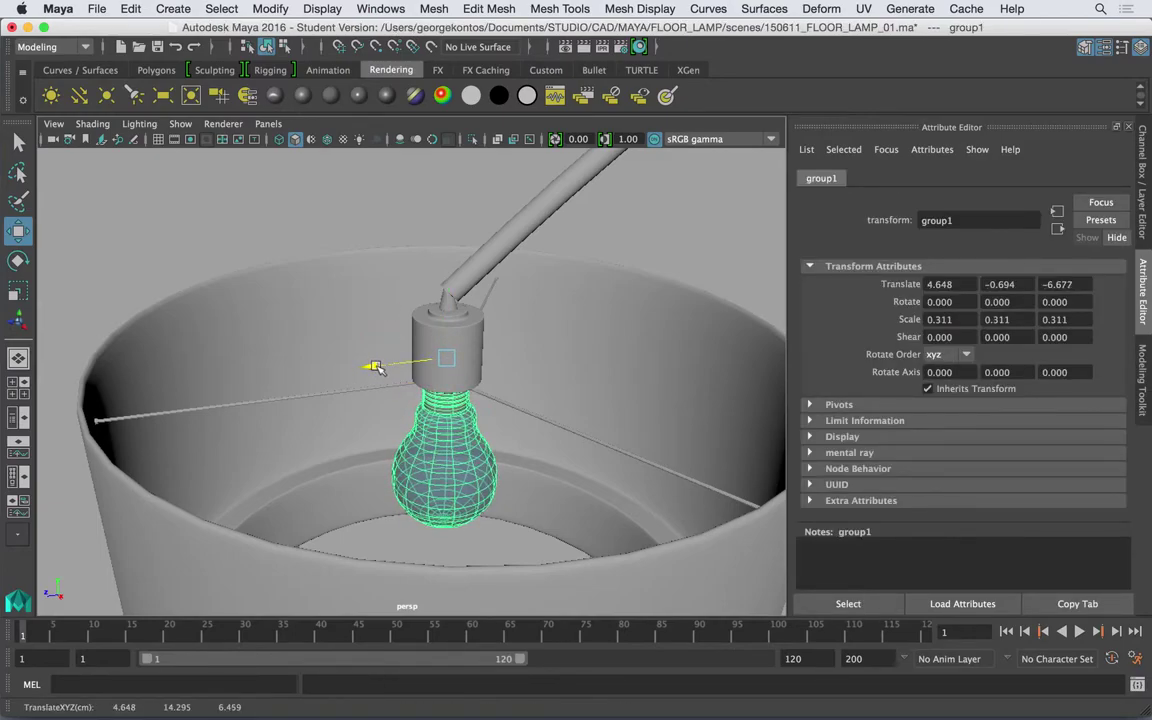
pyautogui.click(398, 249)
# Select the leftover bulb profile curve and the small circle near the lamp base, and create a new display layer from them.
pyautogui.keyDown('alt'); pyautogui.moveTo(398, 249); pyautogui.dragTo(402, 320); pyautogui.keyUp('alt')
pyautogui.scroll(-5, 350, 303)
pyautogui.moveTo(168, 316); pyautogui.dragTo(365, 406)
pyautogui.keyDown('alt'); pyautogui.moveTo(365, 406); pyautogui.dragTo(284, 365, button='right'); pyautogui.keyUp('alt')
pyautogui.keyDown('alt'); pyautogui.moveTo(284, 365); pyautogui.dragTo(270, 343, button='middle'); pyautogui.keyUp('alt')
pyautogui.keyDown('alt'); pyautogui.moveTo(272, 345); pyautogui.dragTo(513, 499); pyautogui.keyUp('alt')
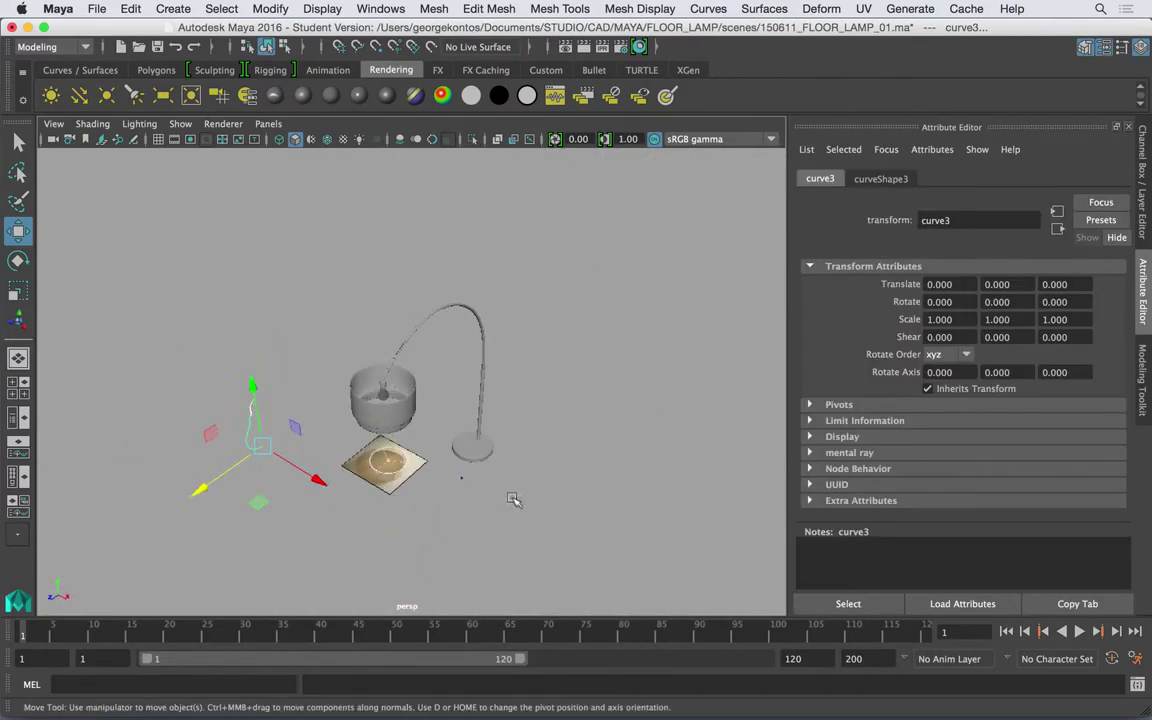
pyautogui.click(453, 470)
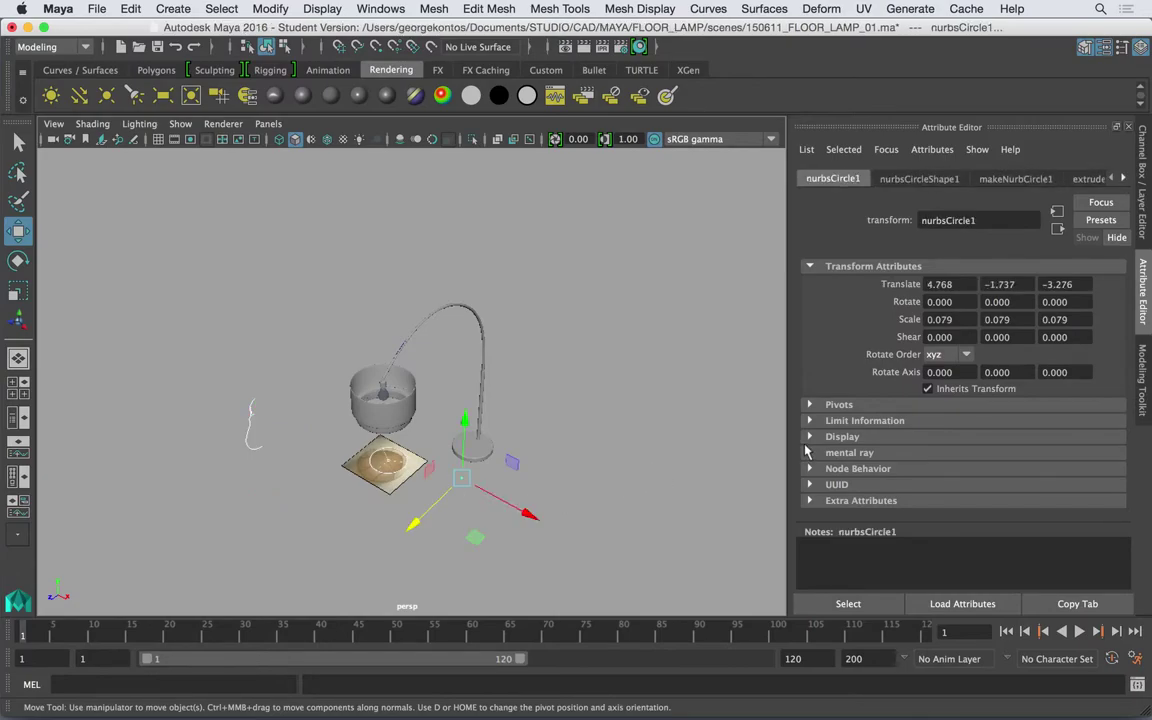
pyautogui.hotkey('ctrl', 'a')
pyautogui.click(1120, 541)
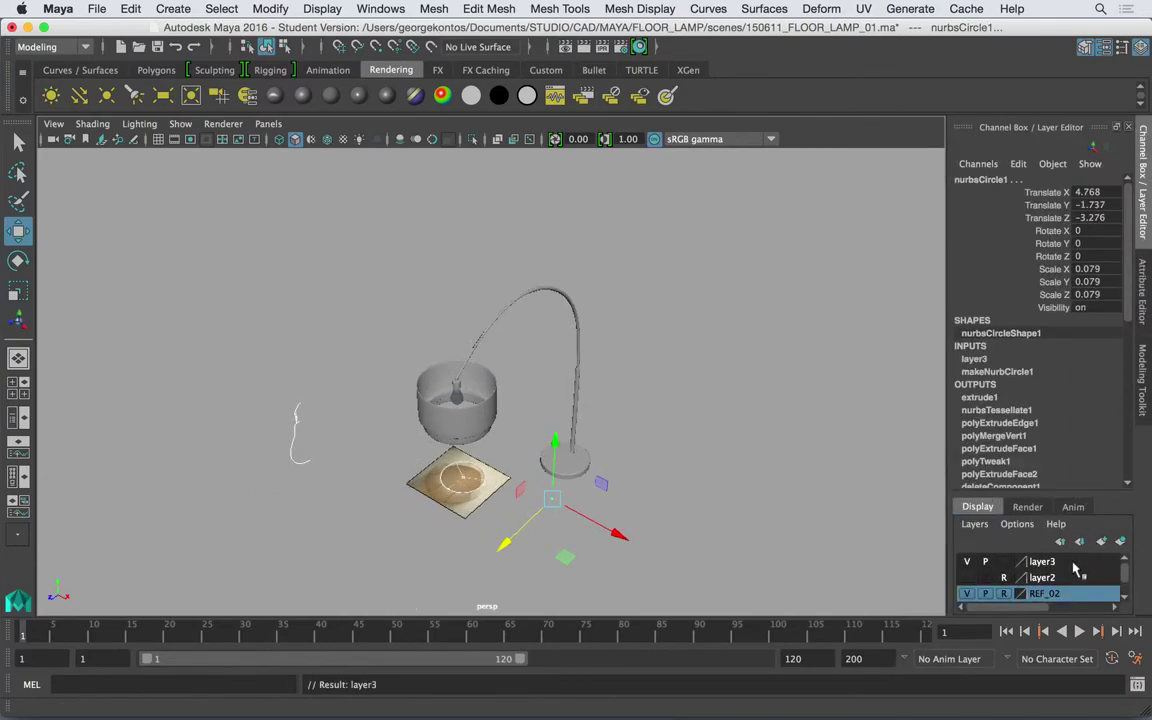
# Rename the new display layer ConstructionCurves and hide both it and the REF_02 reference layer.
pyautogui.doubleClick(1035, 561)
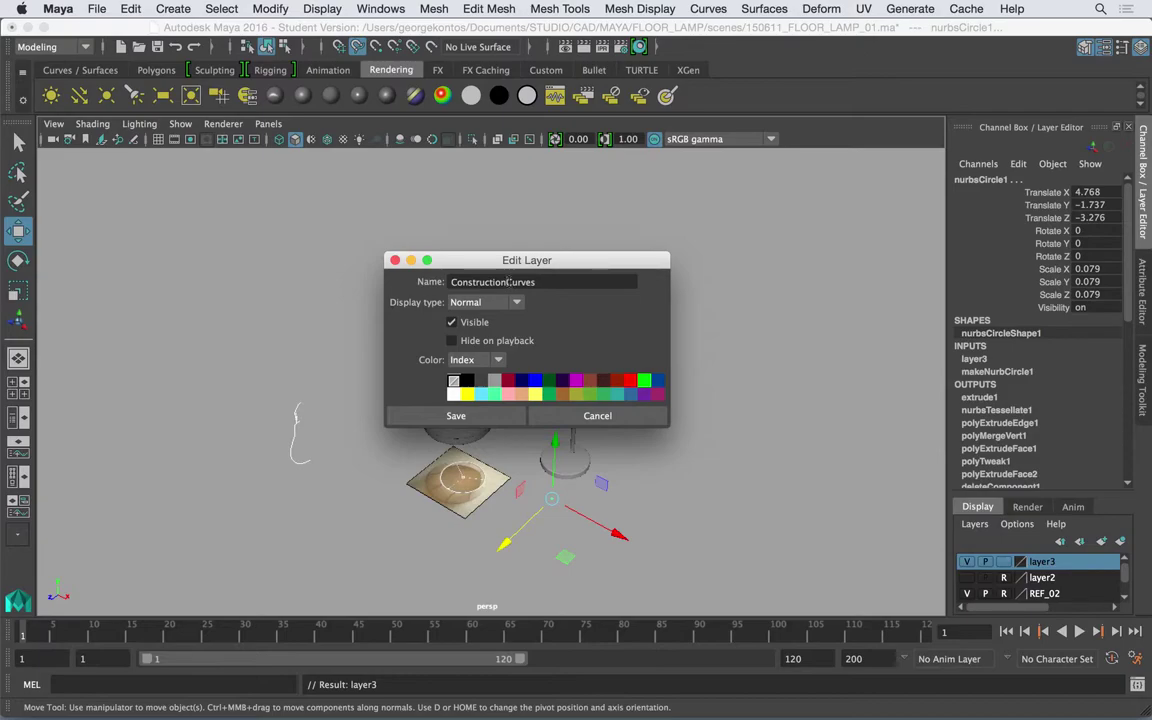
pyautogui.click(455, 415)
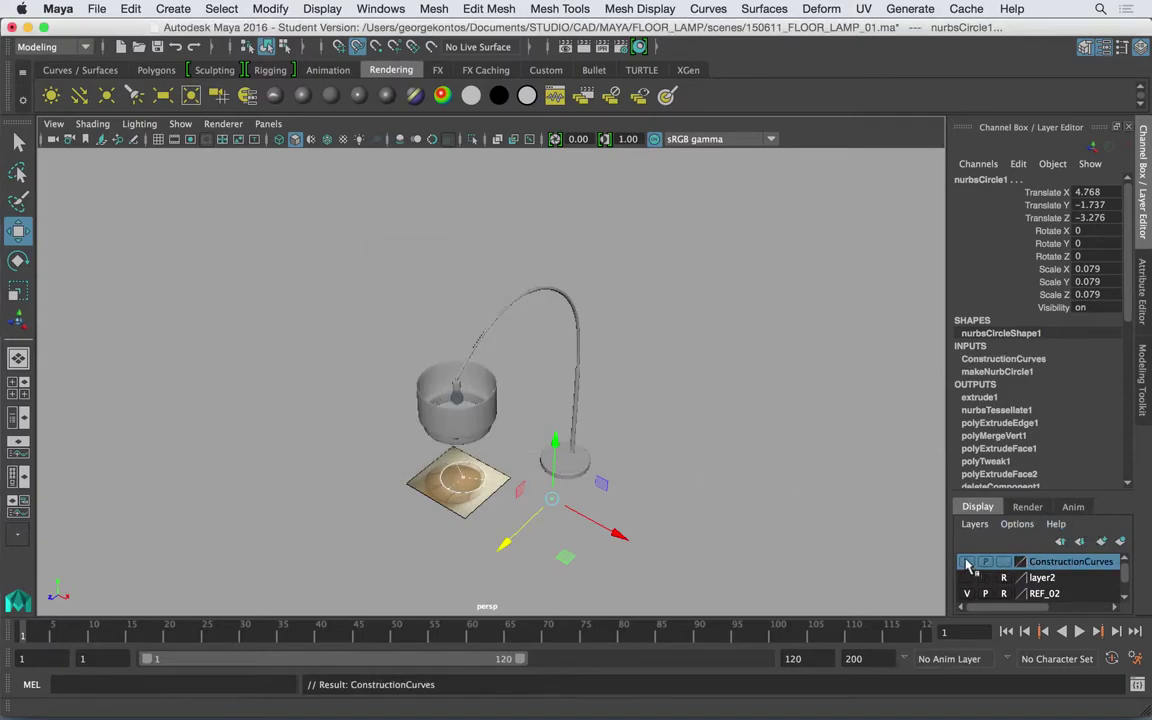
pyautogui.keyDown('alt'); pyautogui.moveTo(547, 393); pyautogui.dragTo(470, 463); pyautogui.keyUp('alt')
pyautogui.click(505, 488)
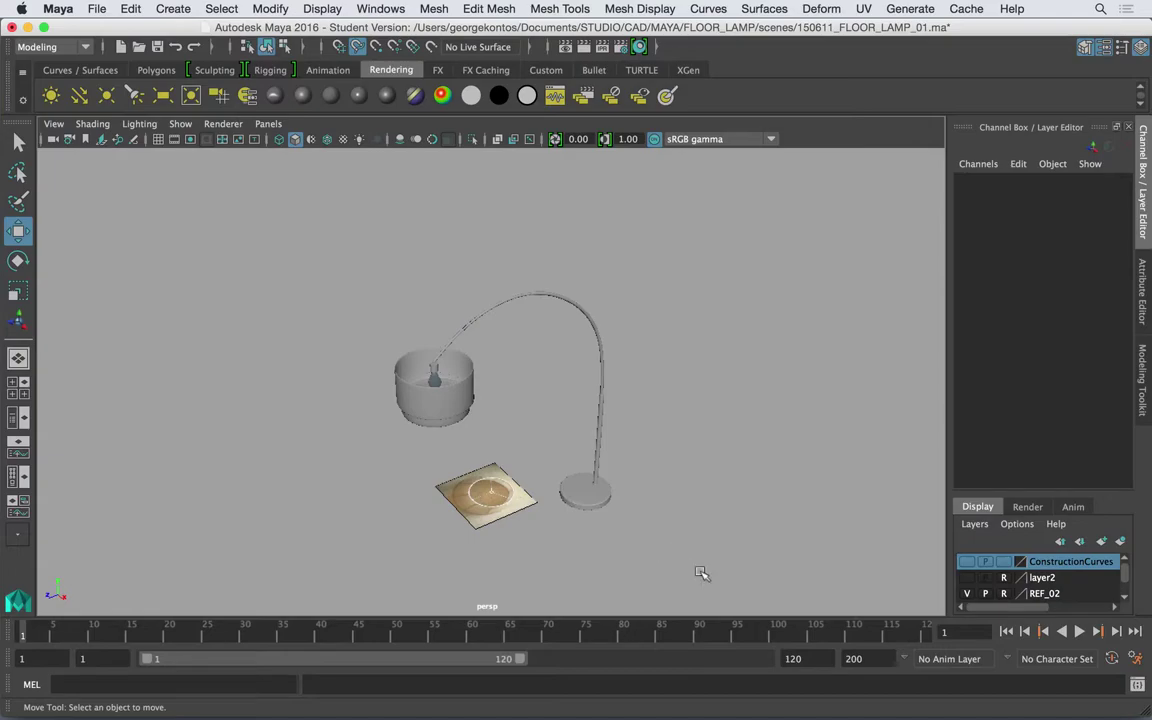
pyautogui.click(967, 594)
pyautogui.keyDown('alt'); pyautogui.moveTo(586, 417); pyautogui.dragTo(506, 354); pyautogui.keyUp('alt')
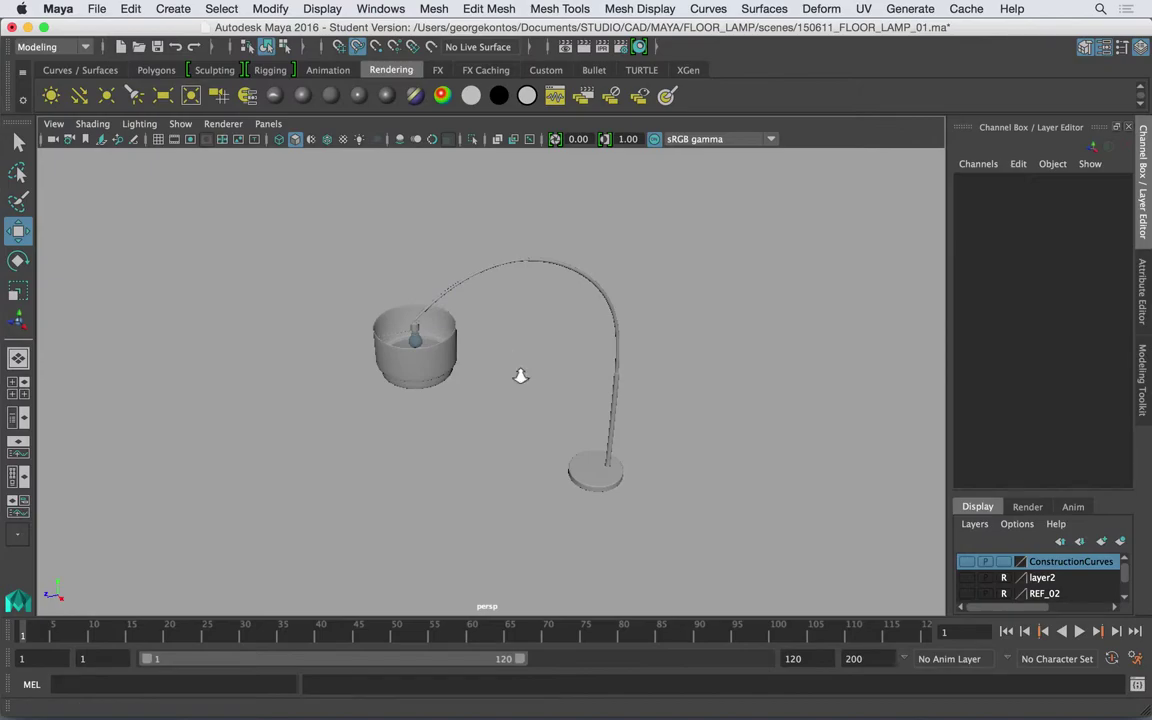
# Examine the lampshade's smoothed shape and the step at its lower rim from below and from the side.
pyautogui.scroll(-3, 521, 377)
pyautogui.scroll(10, 522, 378)
pyautogui.scroll(-3, 522, 378)
pyautogui.keyDown('alt'); pyautogui.moveTo(437, 388); pyautogui.dragTo(352, 270); pyautogui.keyUp('alt')
pyautogui.click(433, 222)
pyautogui.scroll(5, 352, 270)
pyautogui.keyDown('alt'); pyautogui.moveTo(475, 348); pyautogui.dragTo(517, 303); pyautogui.keyUp('alt')
pyautogui.keyDown('alt'); pyautogui.moveTo(481, 278); pyautogui.dragTo(501, 351, button='middle'); pyautogui.keyUp('alt')
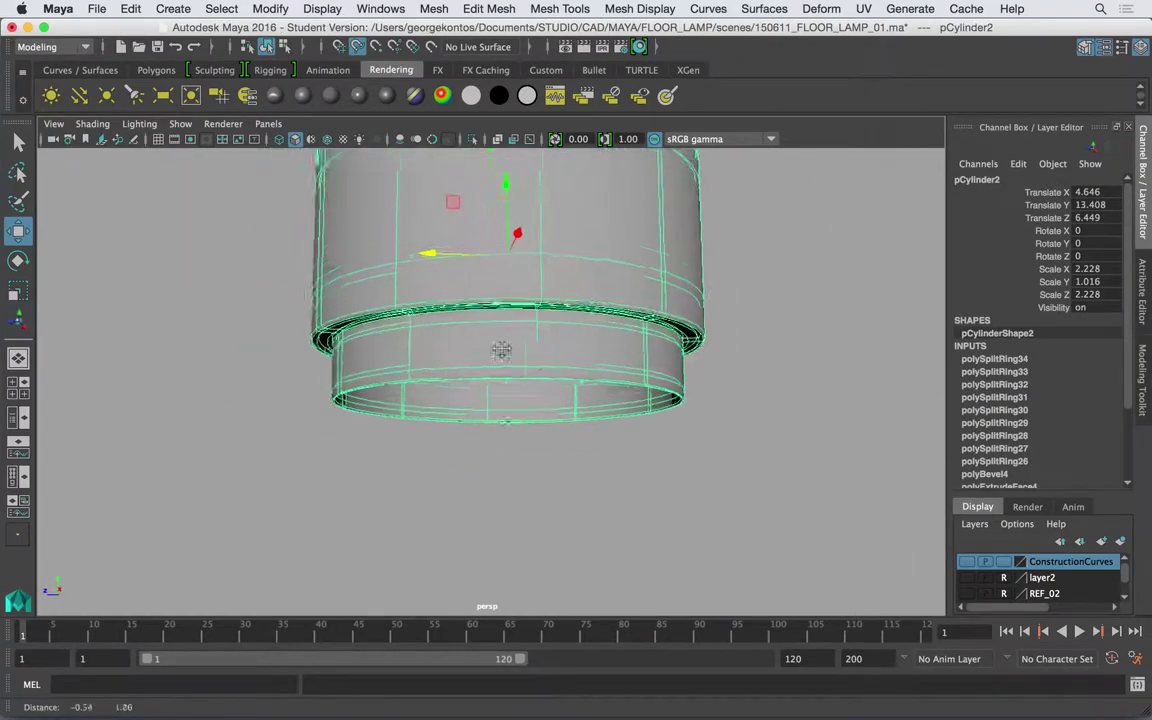
pyautogui.keyDown('alt'); pyautogui.moveTo(501, 350); pyautogui.dragTo(693, 341, button='right'); pyautogui.keyUp('alt')
pyautogui.click(821, 372)
pyautogui.keyDown('alt'); pyautogui.moveTo(821, 372); pyautogui.dragTo(653, 345, button='right'); pyautogui.keyUp('alt')
pyautogui.keyDown('alt'); pyautogui.moveTo(653, 345); pyautogui.dragTo(596, 408); pyautogui.keyUp('alt')
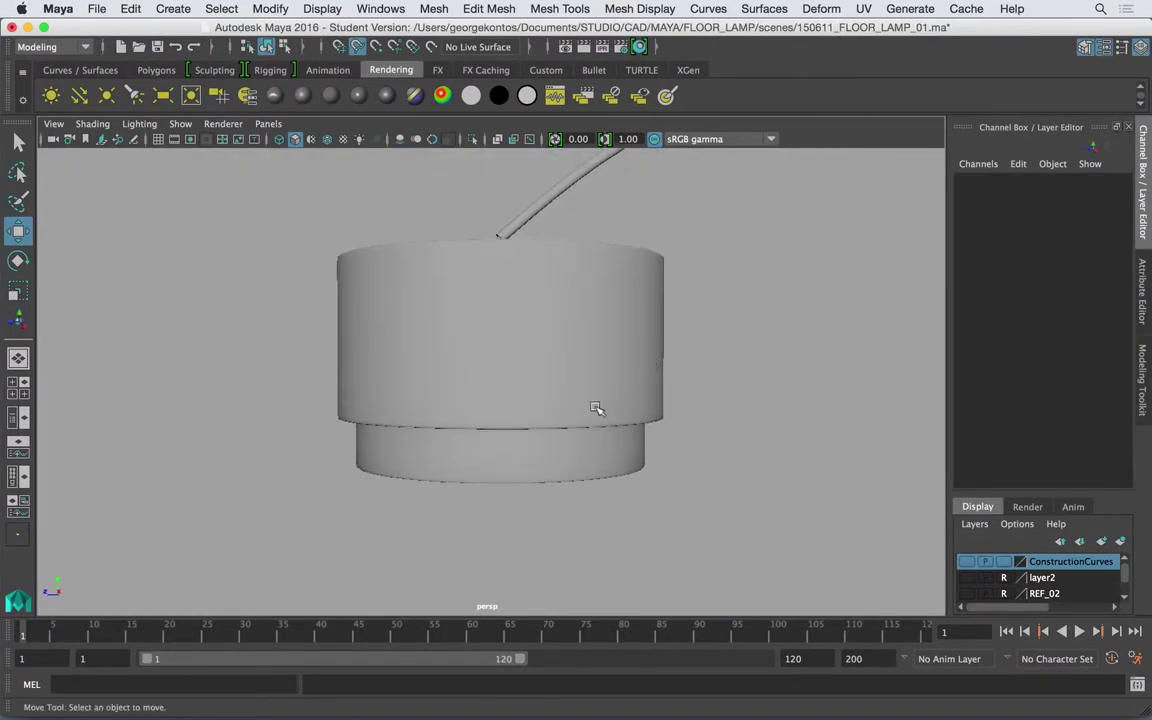
# Insert two edge loops around the lampshade's tall upper drum and two around its narrower lower ring.
pyautogui.keyDown('alt'); pyautogui.moveTo(504, 468); pyautogui.dragTo(508, 397); pyautogui.keyUp('alt')
pyautogui.click(508, 397)
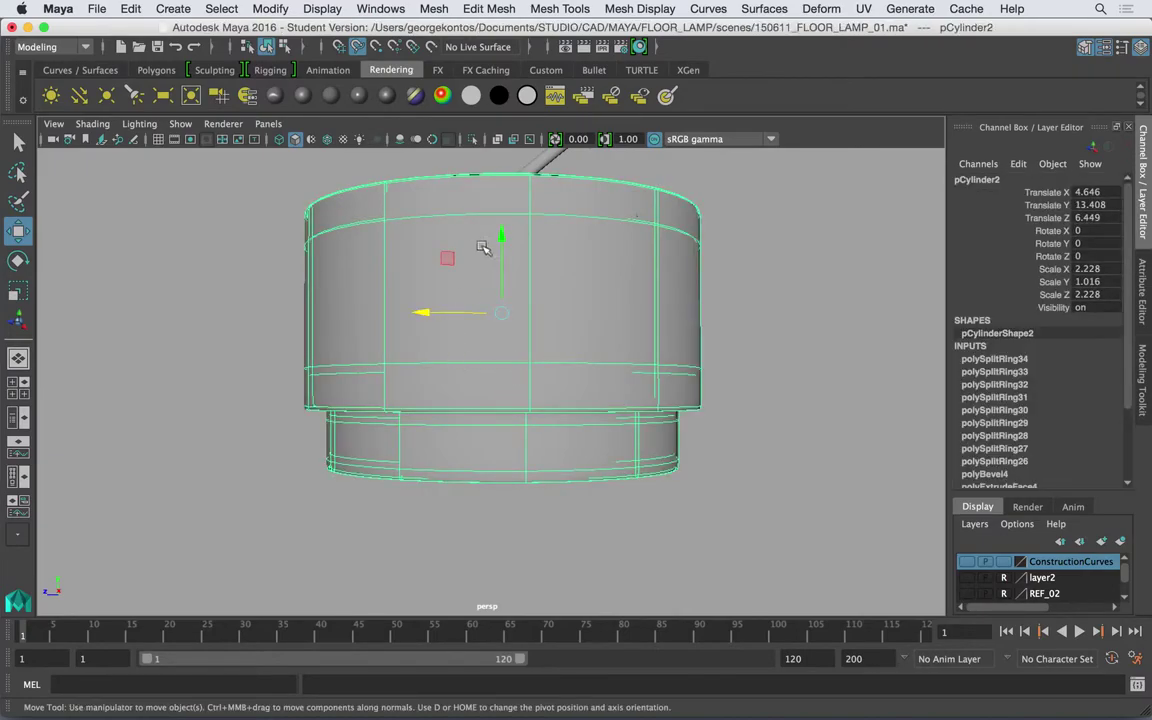
pyautogui.click(560, 8)
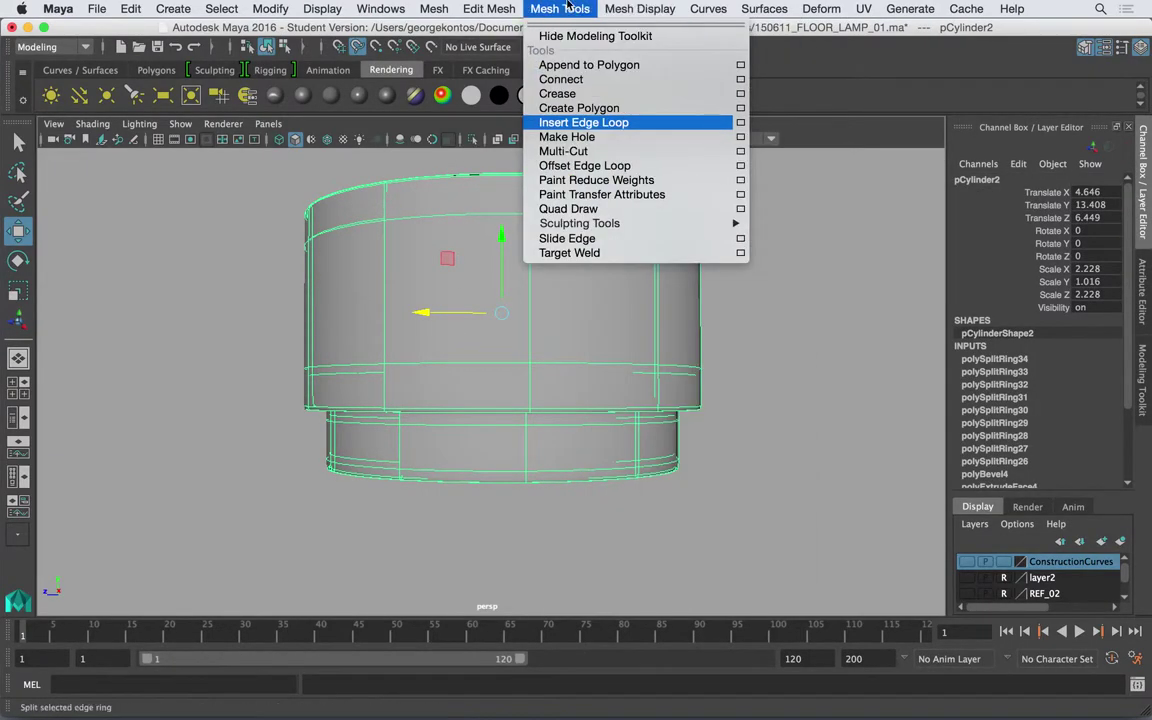
pyautogui.click(566, 122)
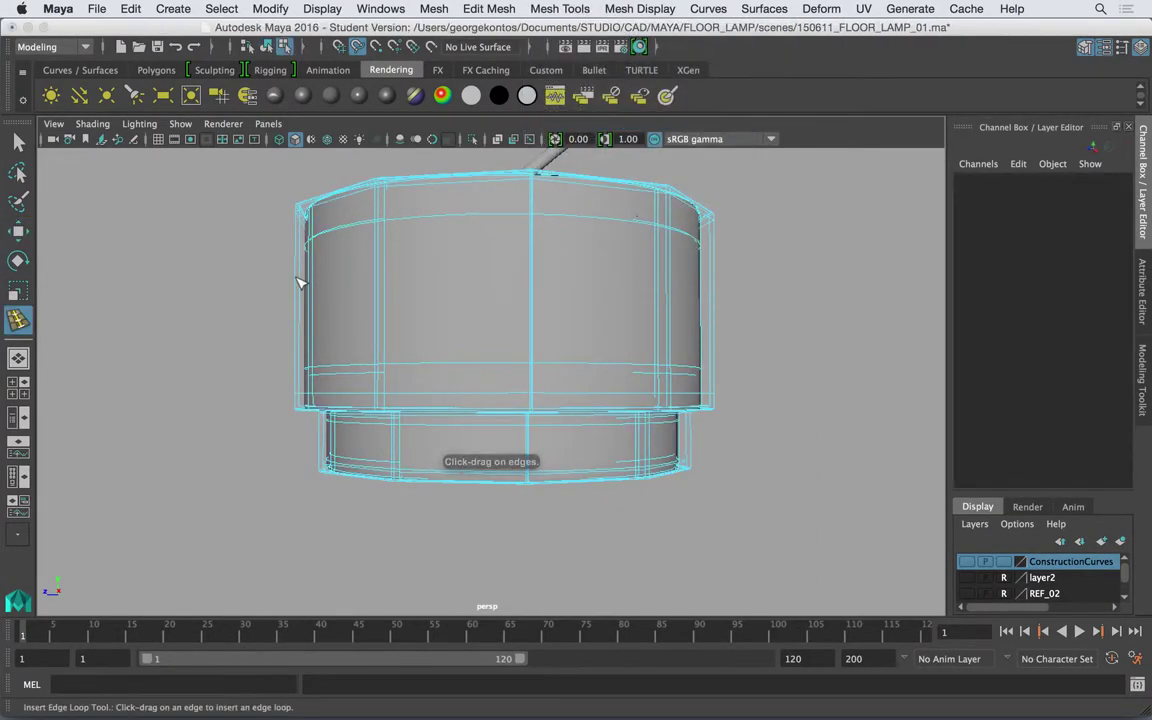
pyautogui.moveTo(300, 283); pyautogui.dragTo(304, 319)
pyautogui.click(333, 448)
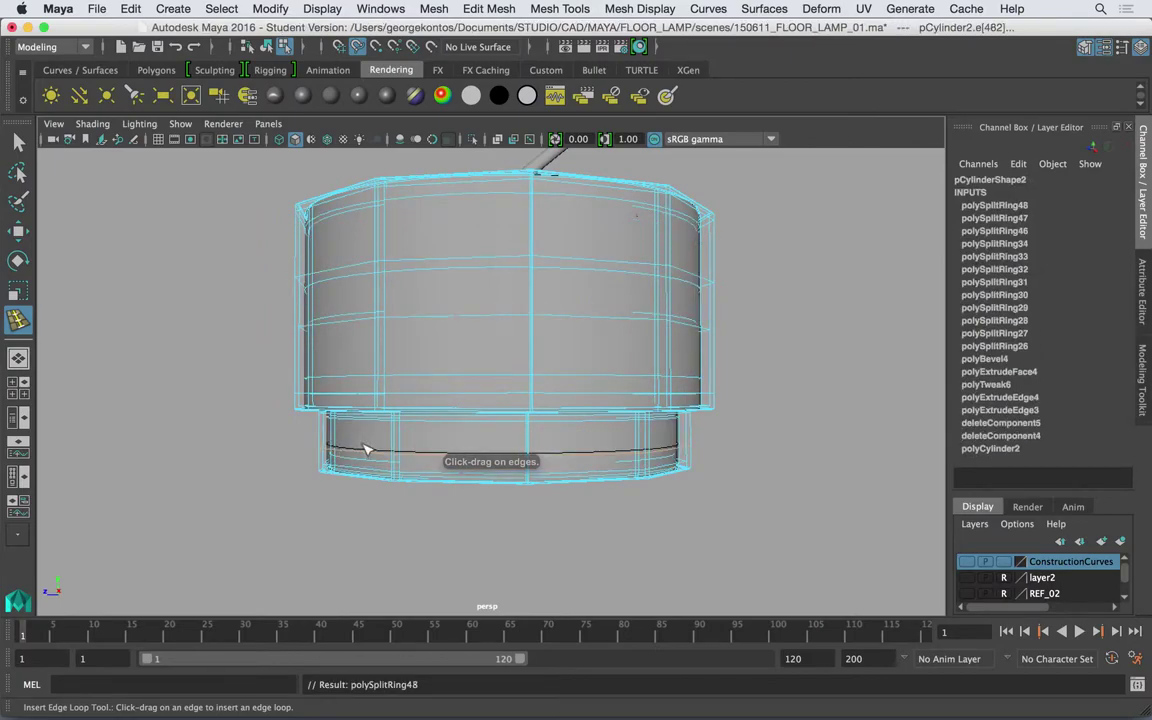
pyautogui.click(334, 433)
# Leave edge loop insertion, return the lampshade to object mode and deselect it, framing the whole lamp.
pyautogui.scroll(-3, 370, 329)
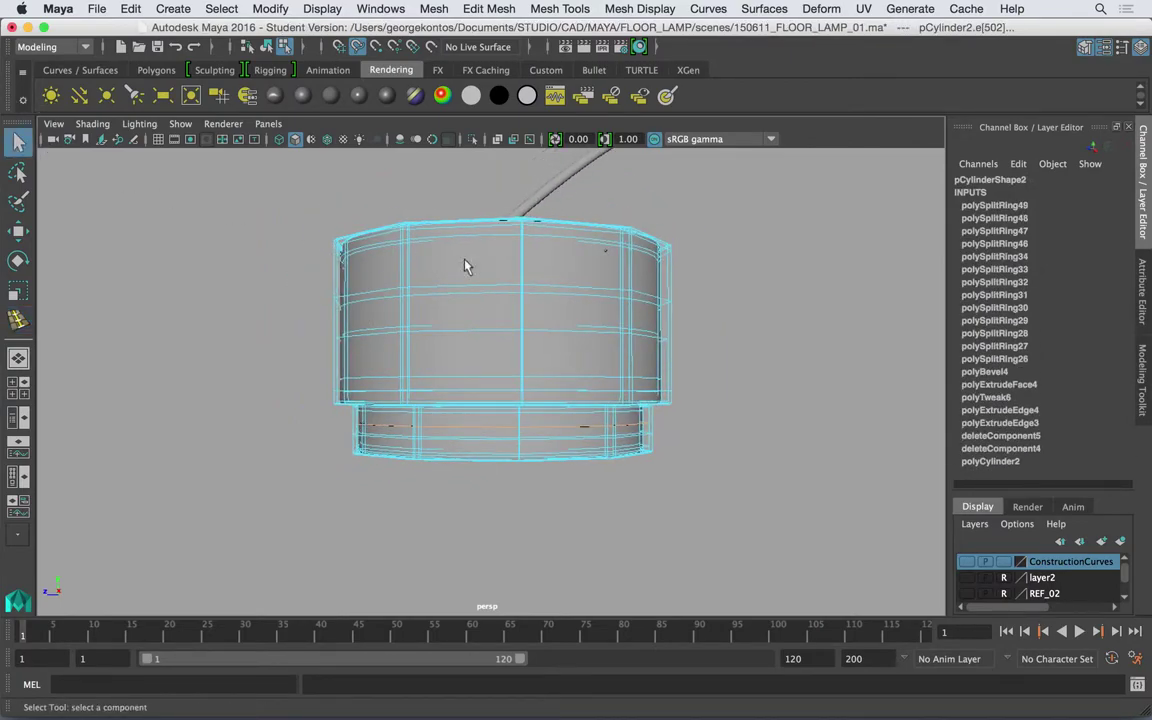
pyautogui.scroll(-3, 465, 260)
pyautogui.keyDown('alt'); pyautogui.moveTo(462, 256); pyautogui.dragTo(416, 288); pyautogui.keyUp('alt')
pyautogui.moveTo(545, 357); pyautogui.dragTo(632, 222, button='right')
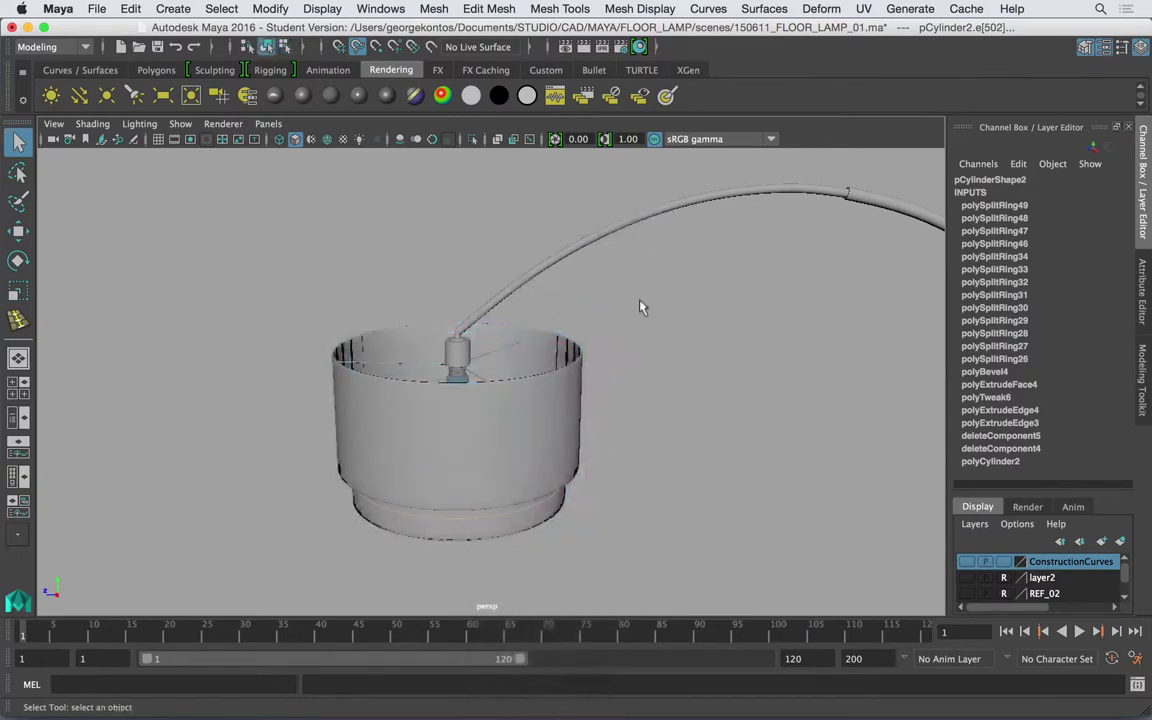
pyautogui.click(641, 307)
pyautogui.keyDown('alt'); pyautogui.moveTo(641, 307); pyautogui.dragTo(496, 315, button='right'); pyautogui.keyUp('alt')
pyautogui.keyDown('alt'); pyautogui.moveTo(496, 315); pyautogui.dragTo(388, 257, button='middle'); pyautogui.keyUp('alt')
pyautogui.keyDown('alt'); pyautogui.moveTo(388, 257); pyautogui.dragTo(536, 326); pyautogui.keyUp('alt')
pyautogui.keyDown('alt'); pyautogui.moveTo(536, 326); pyautogui.dragTo(476, 275, button='middle'); pyautogui.keyUp('alt')
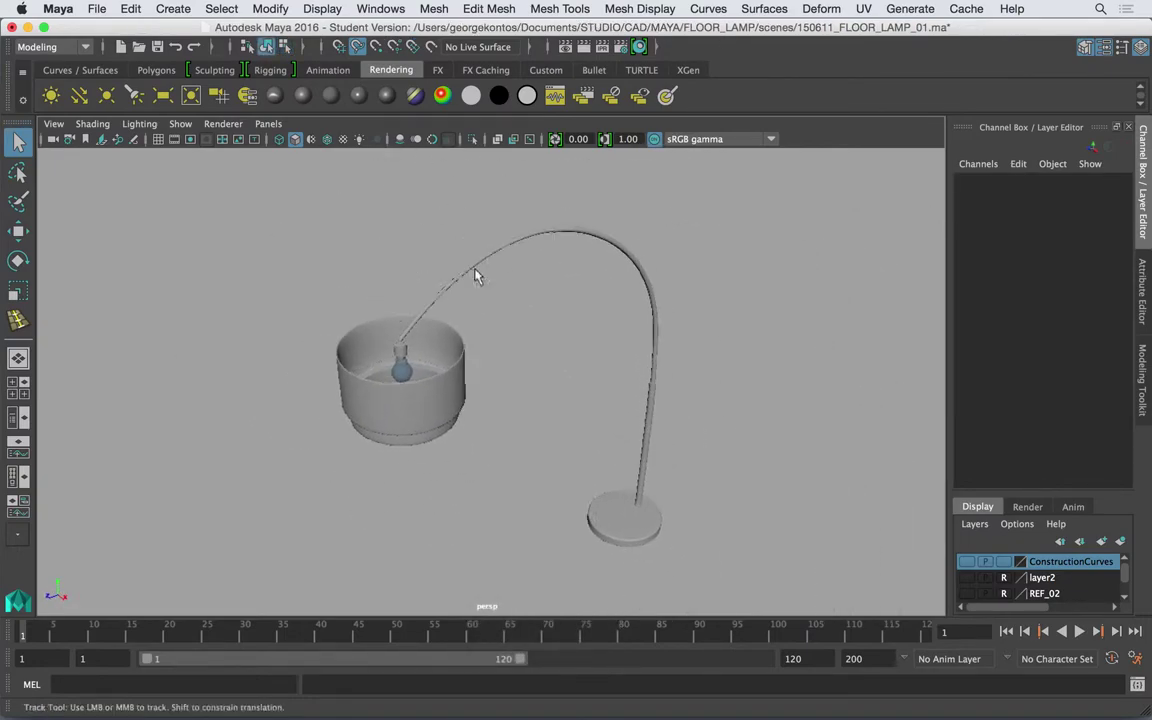